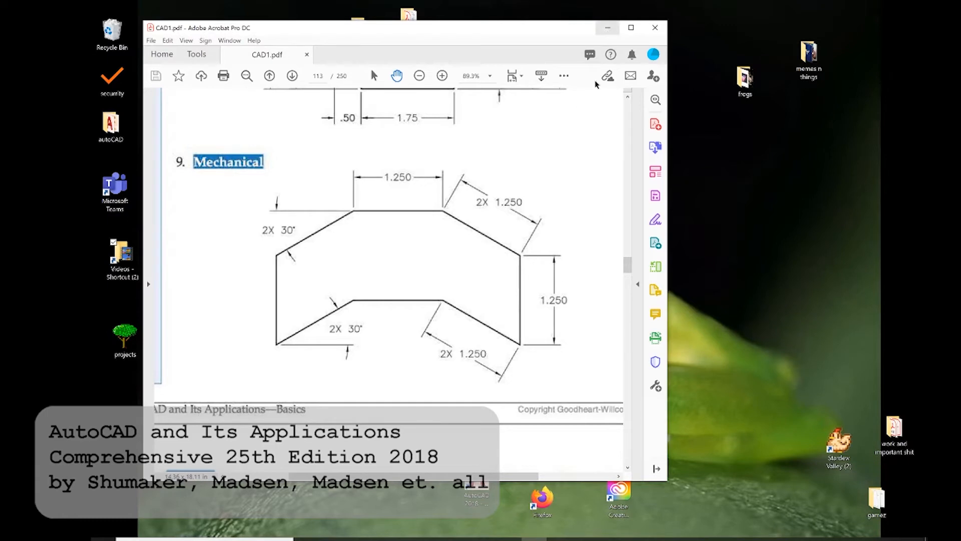
Minimize the PDF, launch AutoCAD 2018 from the desktop and bring its window up.
left_click(611, 28)
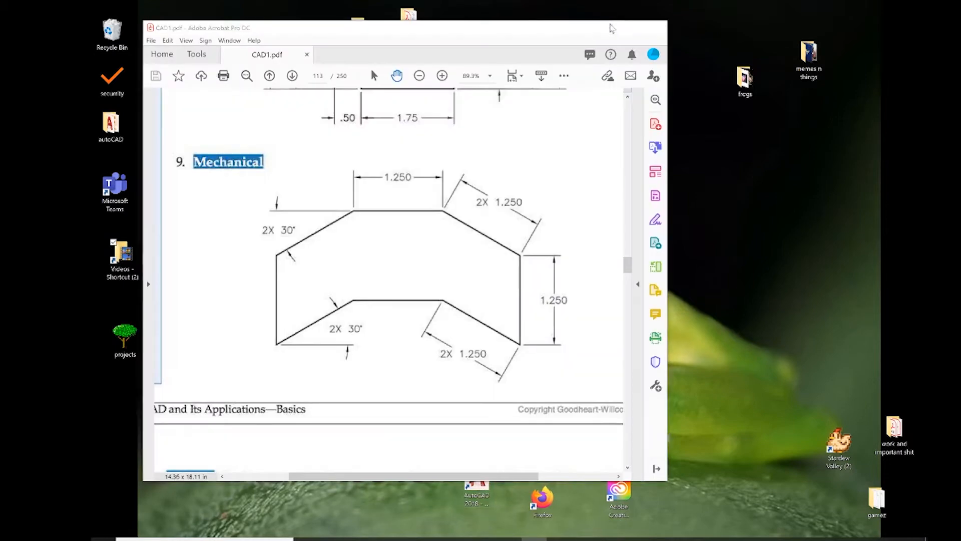
left_click(610, 28)
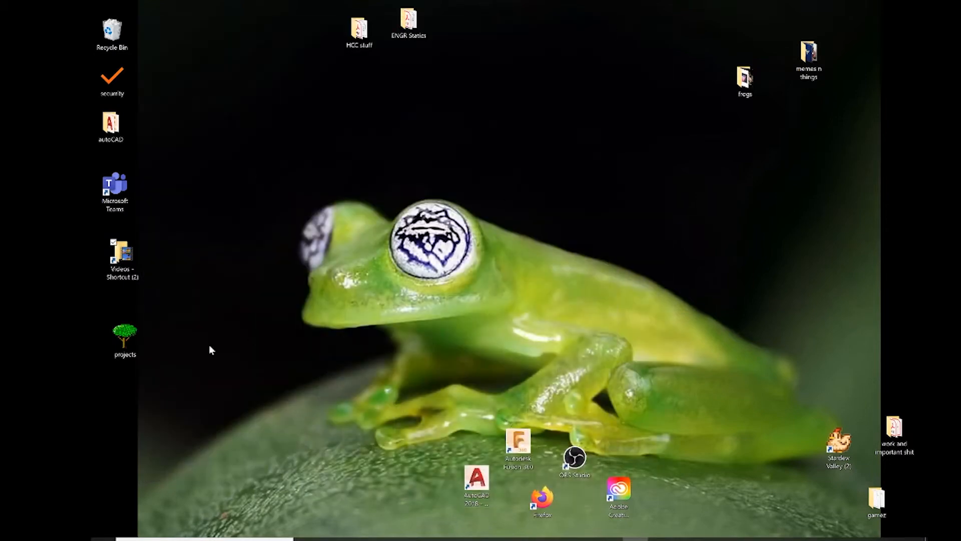
double_click(480, 483)
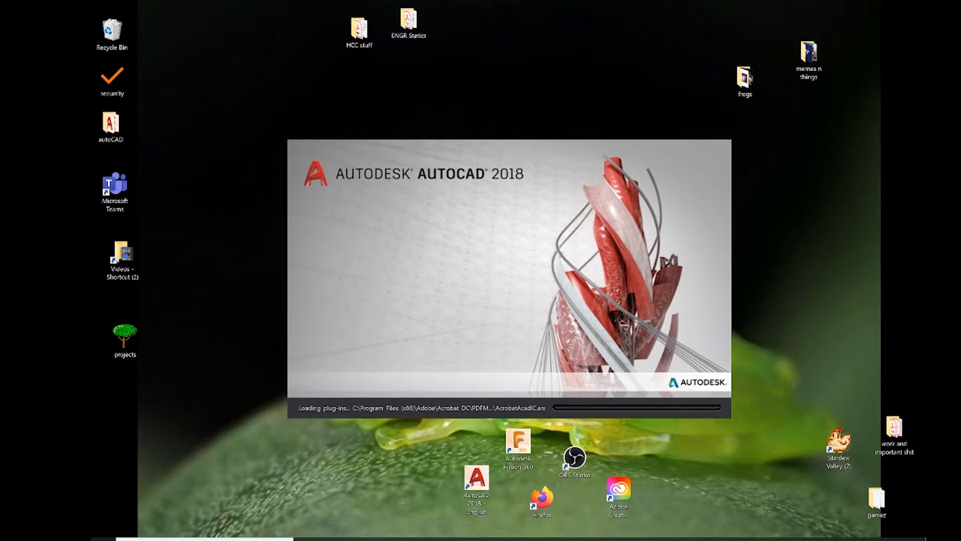
mouse_move(586, 539)
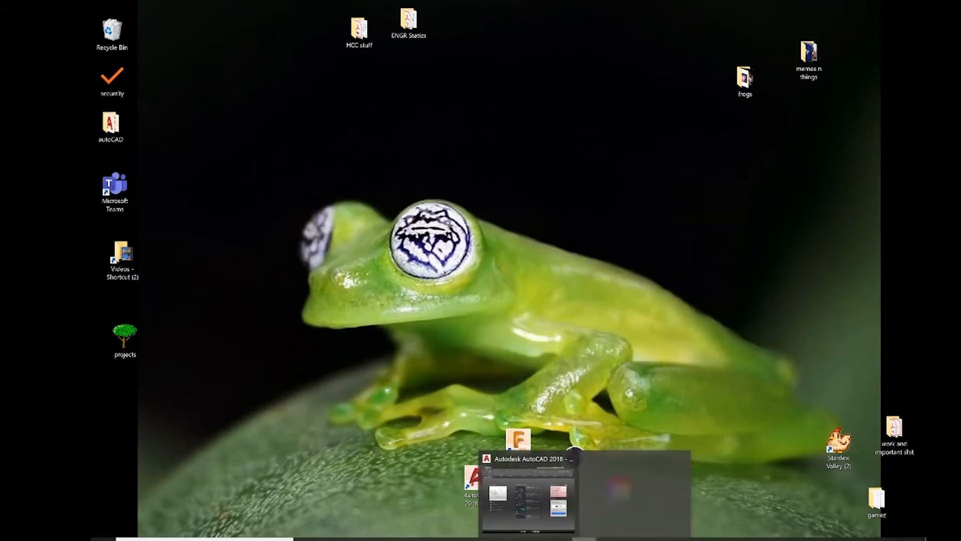
left_click(574, 452)
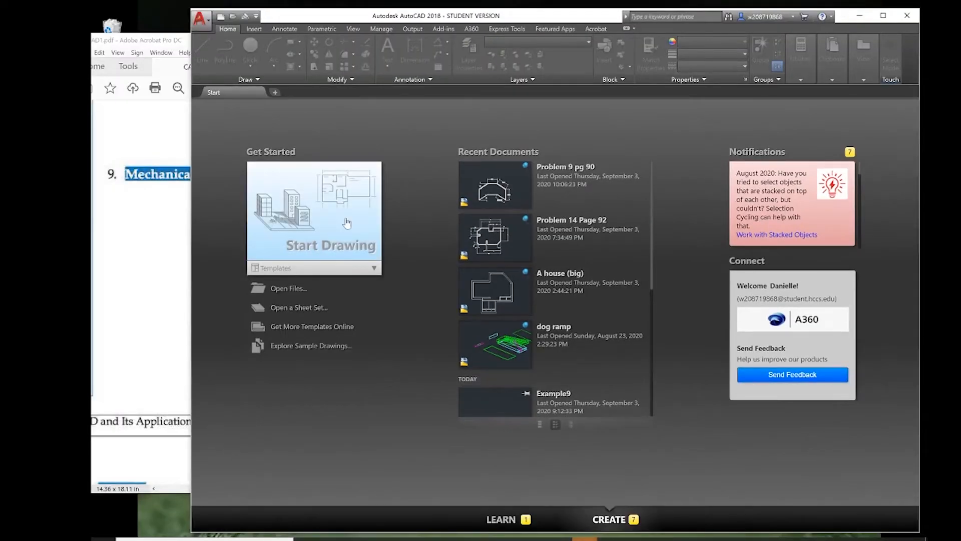
Review Mechanical problems 8 and 9 in the Acrobat PDF, and start a new drawing in AutoCAD.
left_click(151, 274)
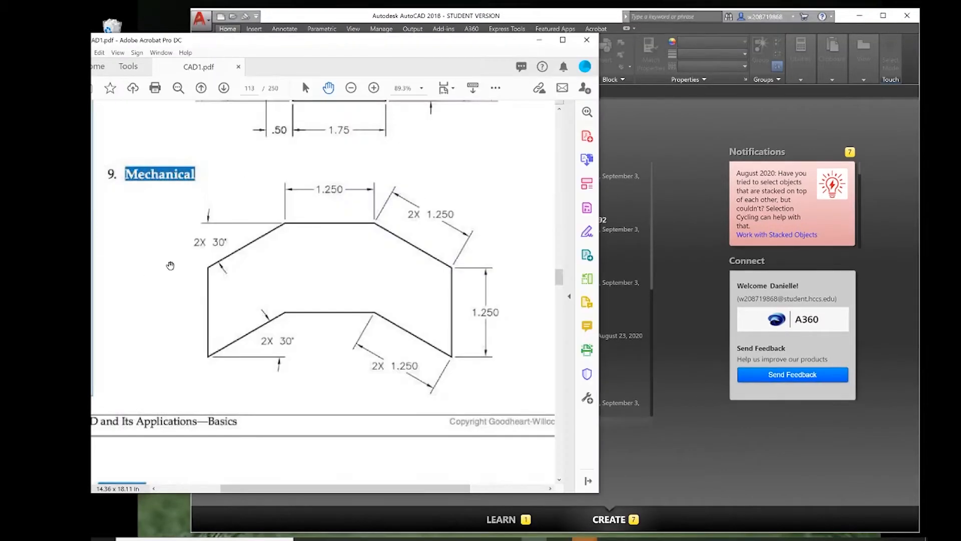
scroll(351, 235, "up", 6)
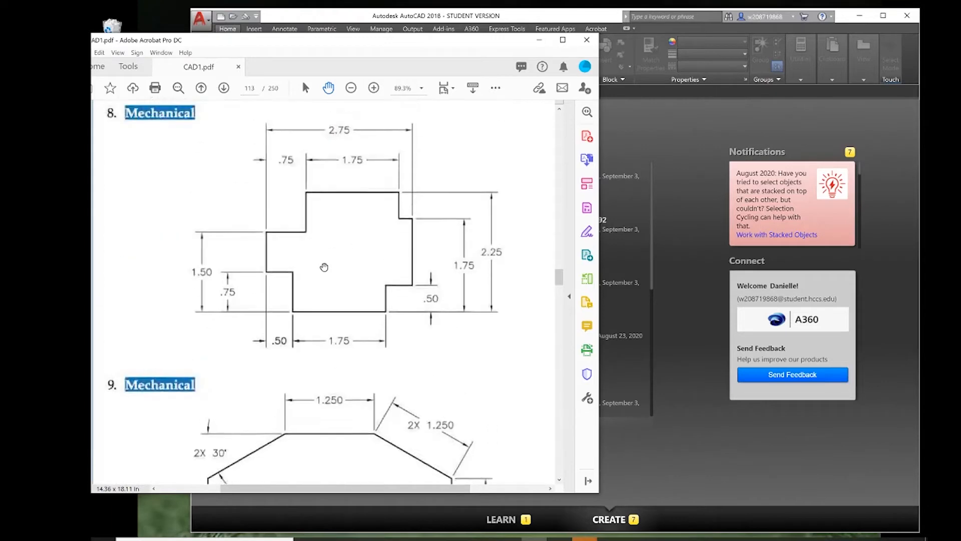
left_click_drag(513, 199, 482, 209)
scroll(482, 209, "down", 5)
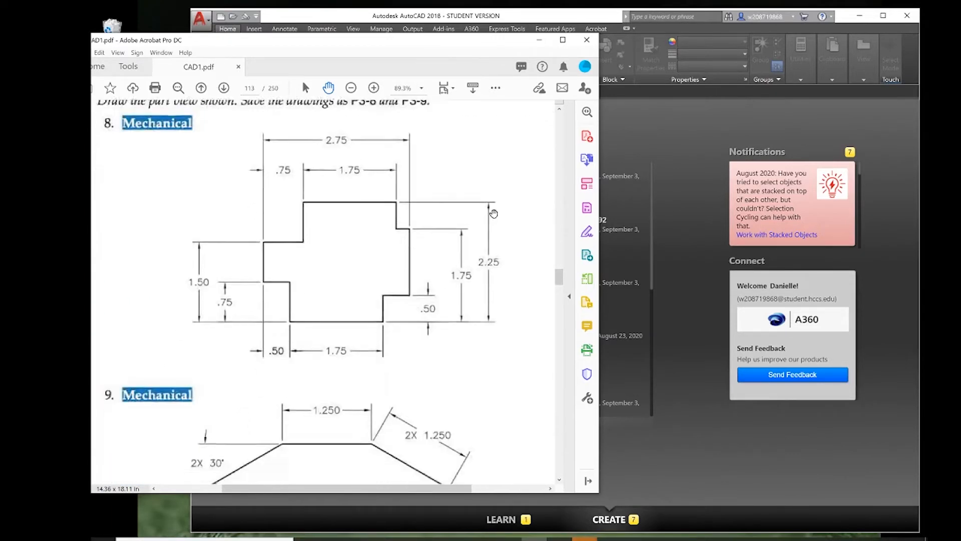
scroll(494, 214, "down", 2)
left_click(685, 152)
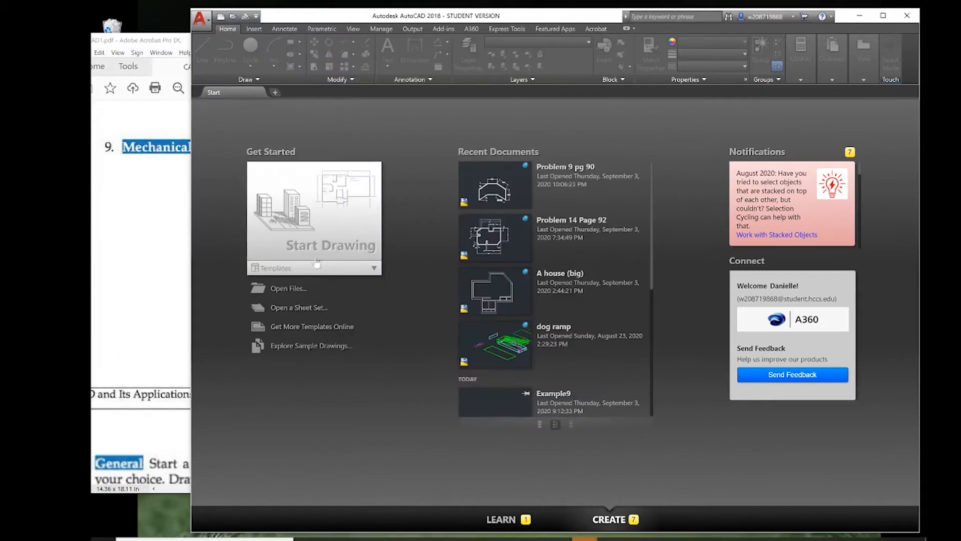
left_click(324, 217)
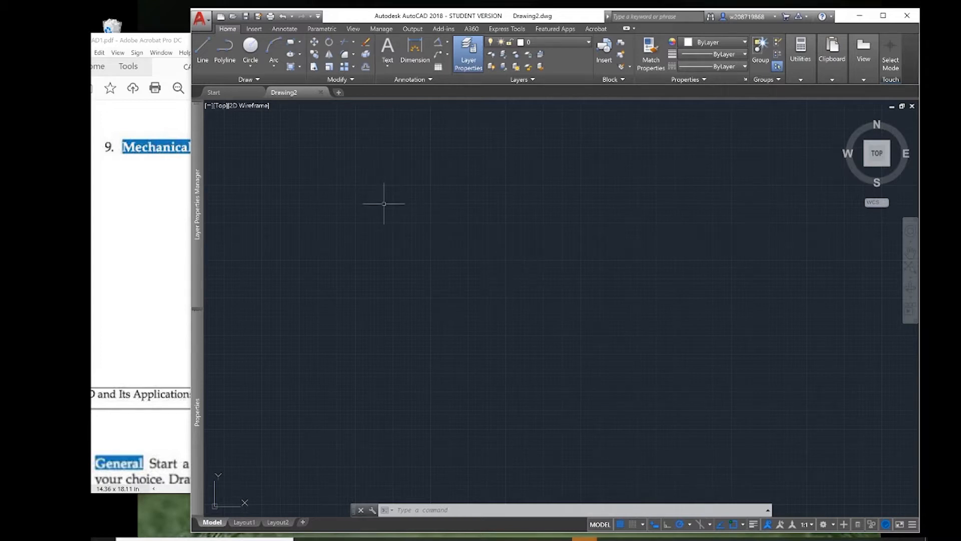
Save the new drawing in the HW2 folder under the file name poopoo.
key("ctrl+s")
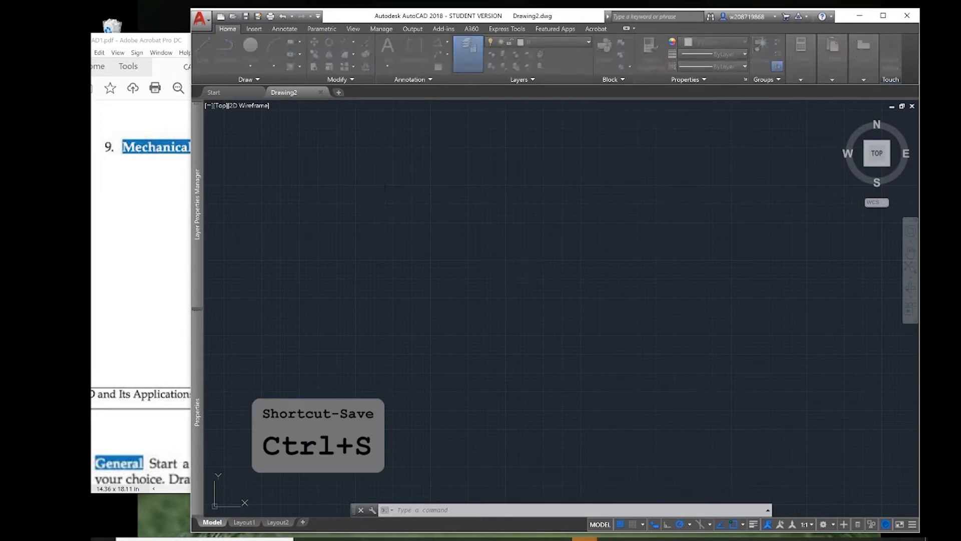
key("ctrl+s")
left_click(245, 17)
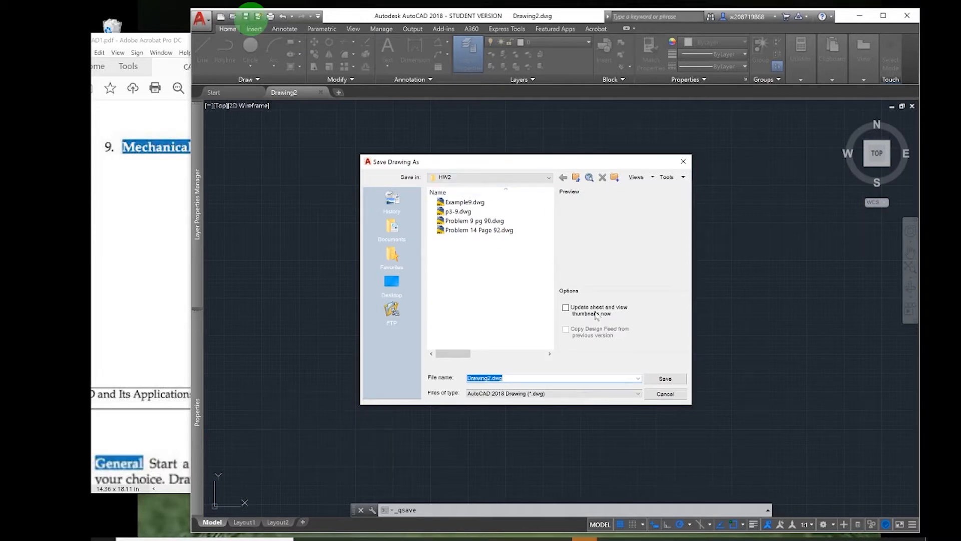
left_click(129, 324)
scroll(361, 220, "up", 10)
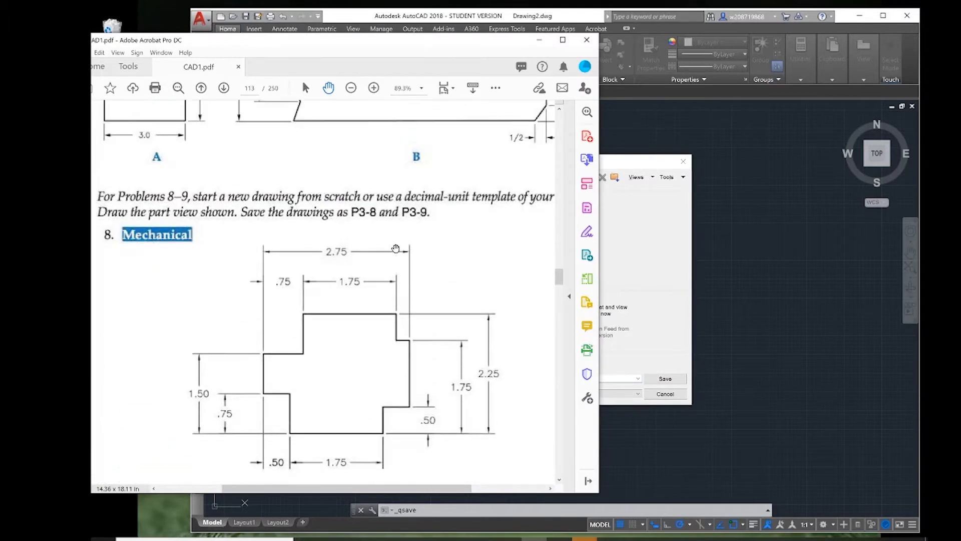
left_click(656, 264)
type("poop")
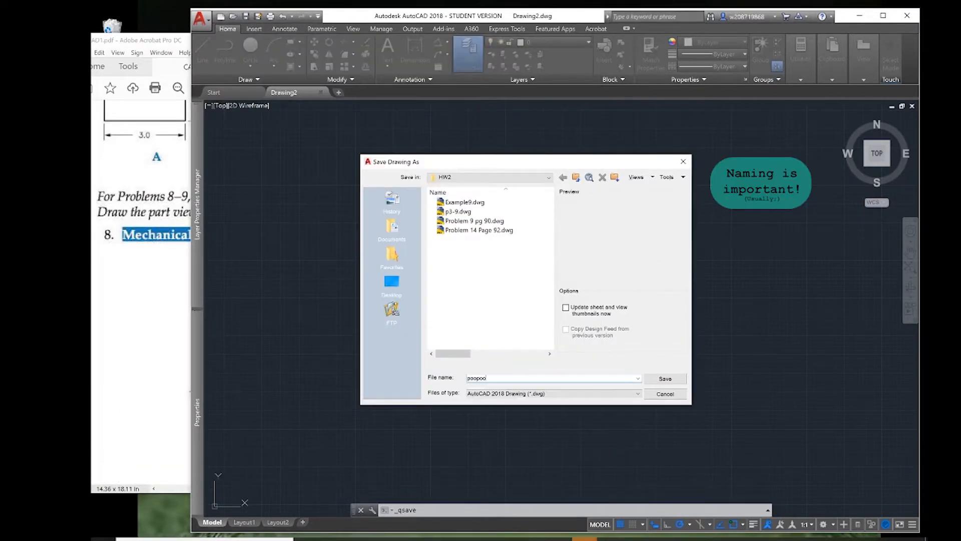
type("oo")
key("Return")
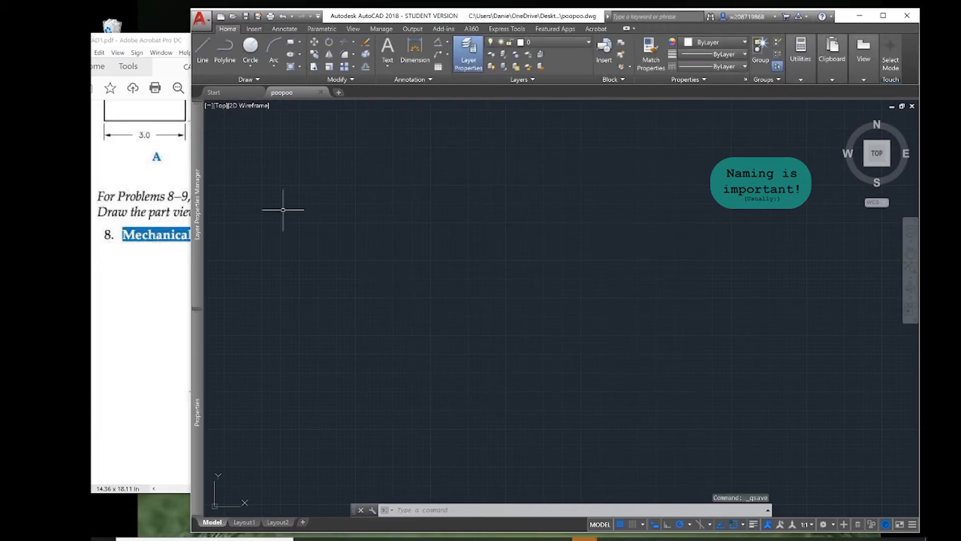
Examine the lengths and angles of the problem 9 shape in CAD1.pdf and return to the AutoCAD drawing.
left_click(144, 325)
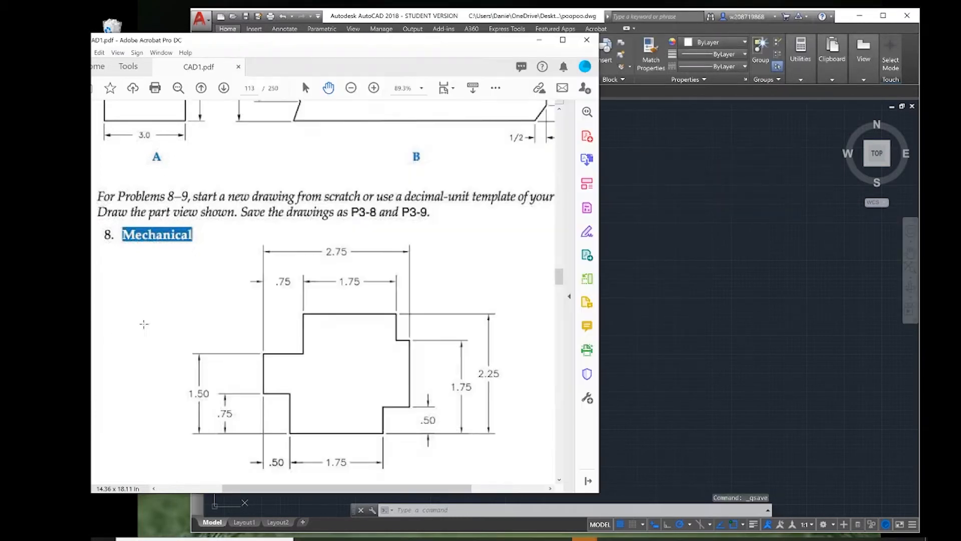
scroll(320, 289, "down", 10)
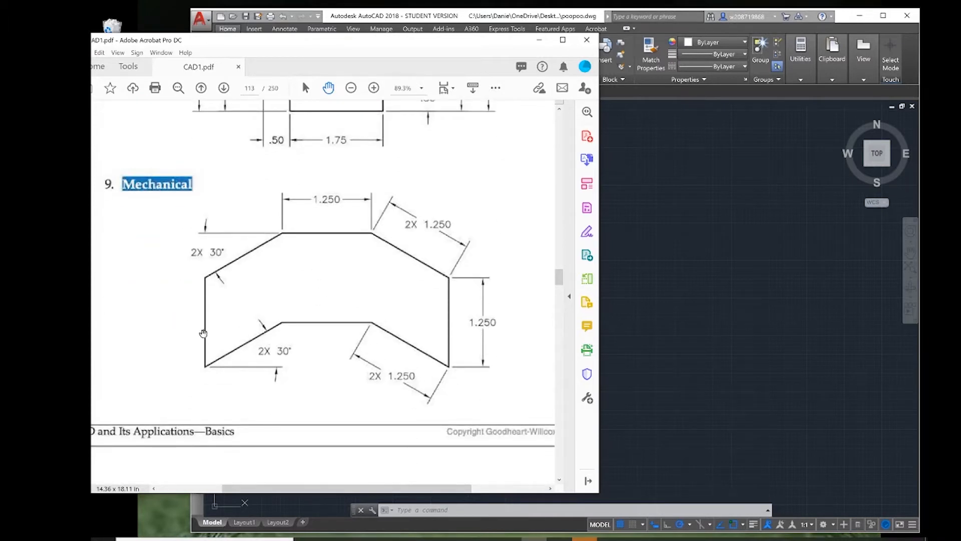
key("alt+Tab")
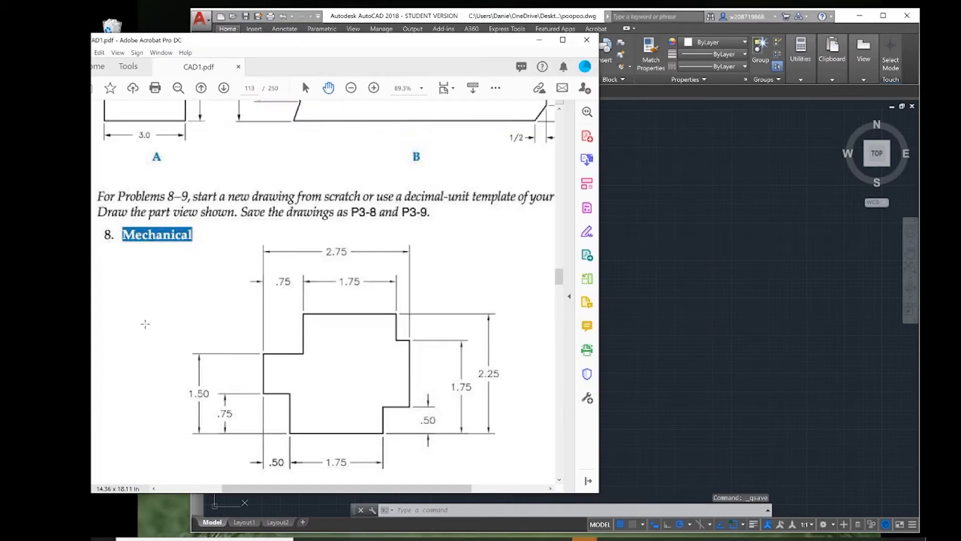
left_click(115, 338)
scroll(321, 288, "down", 10)
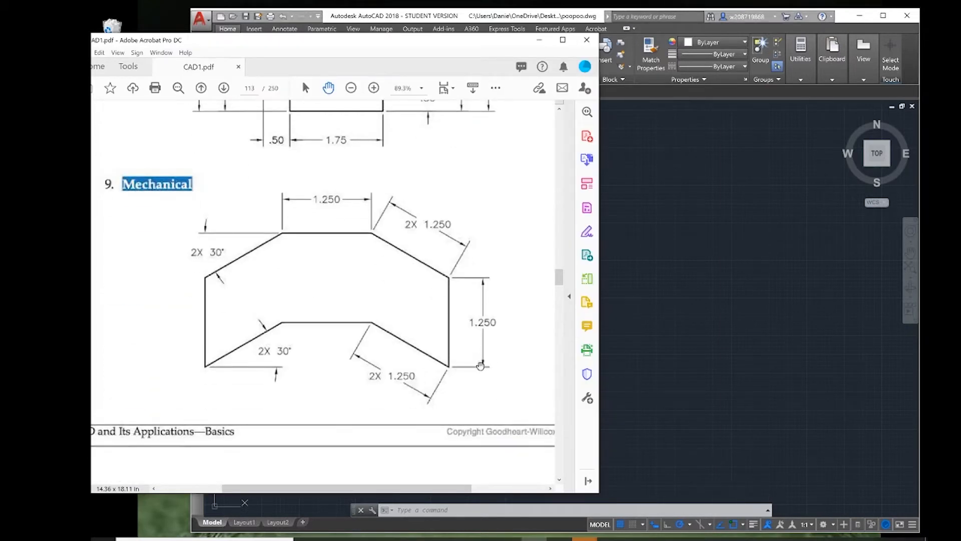
right_click(202, 354)
left_click(150, 349)
left_click(686, 388)
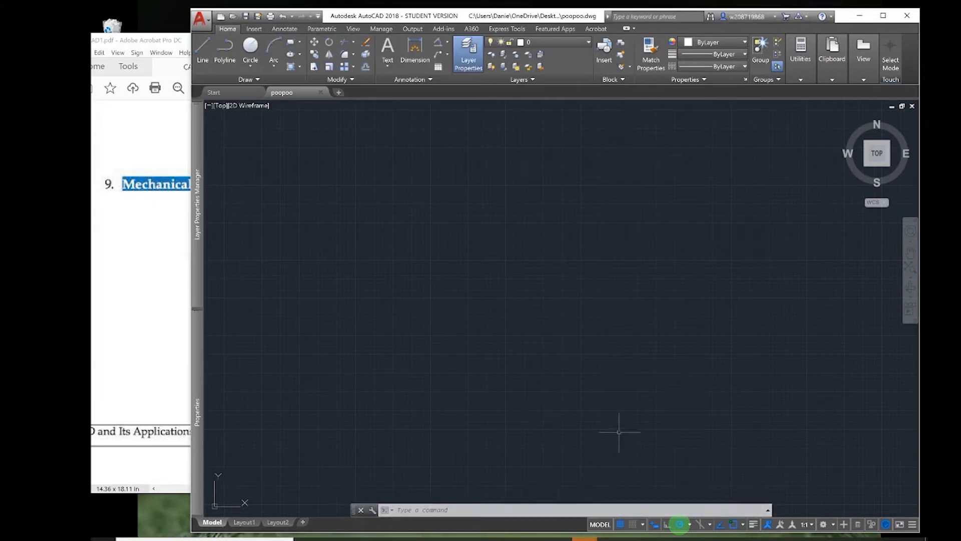
Begin a line in the middle of the drawing area and enable polar tracking with the 15, 30, 45, 60 increments.
left_click(667, 525)
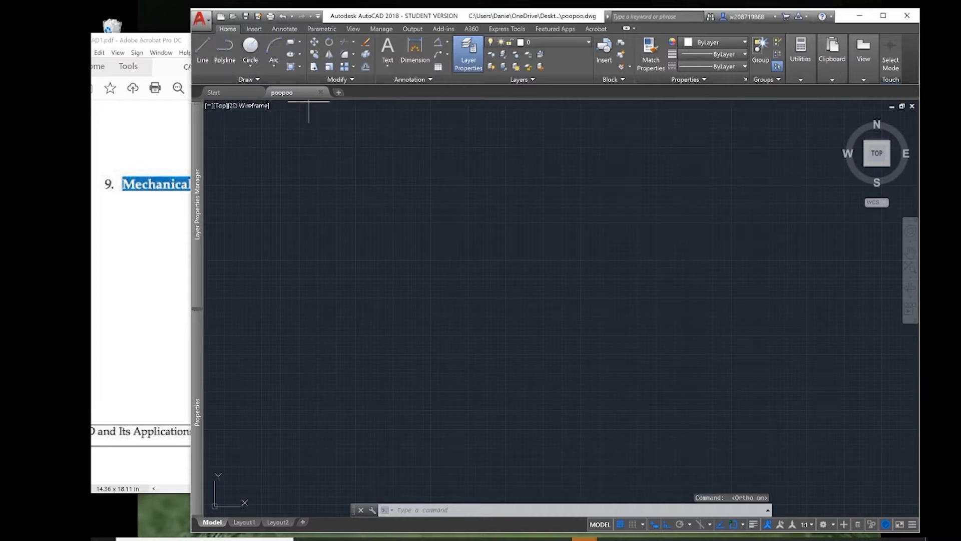
left_click(408, 337)
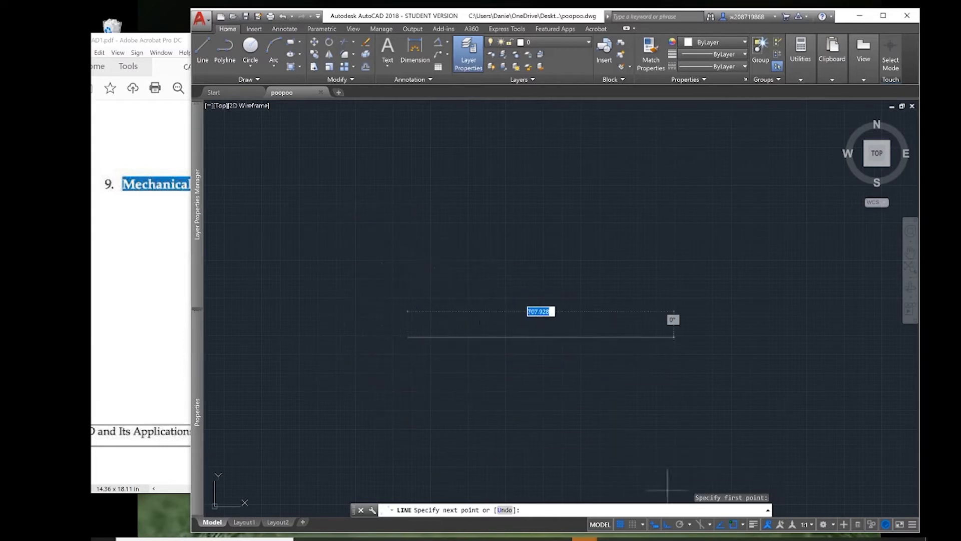
left_click(681, 526)
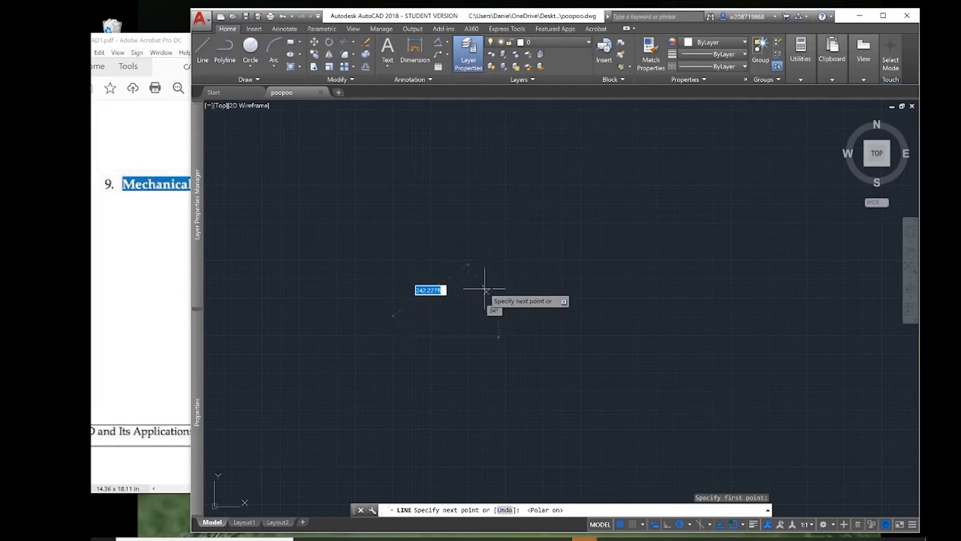
left_click(689, 525)
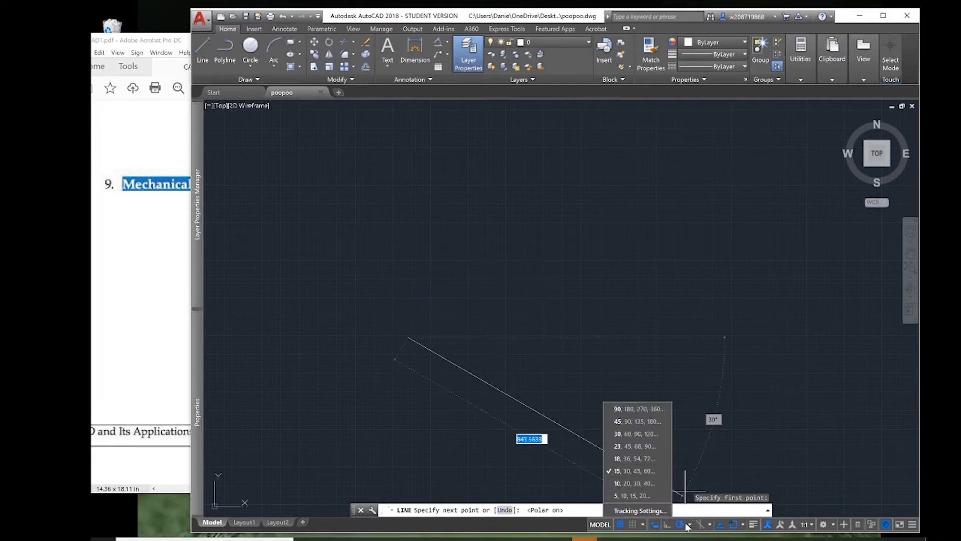
left_click(644, 477)
left_click(115, 319)
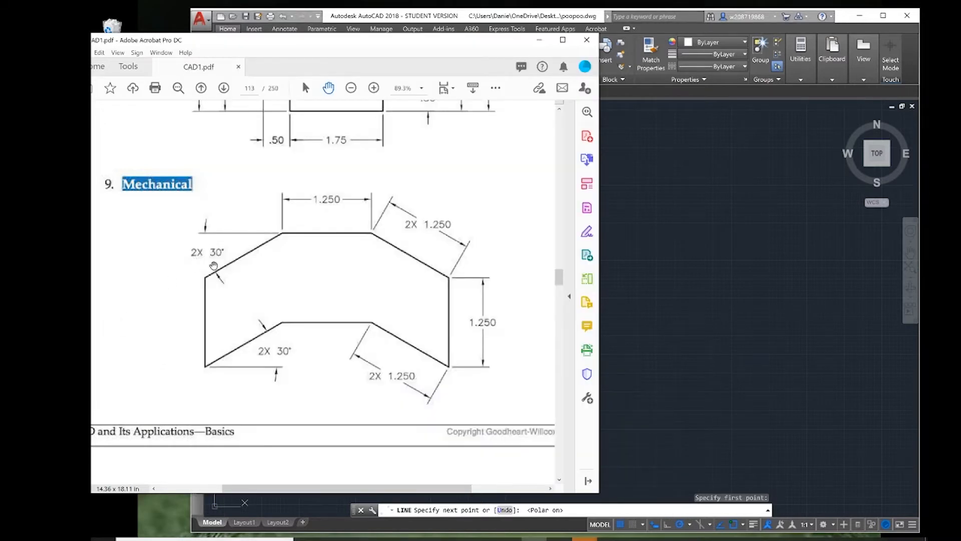
left_click(714, 308)
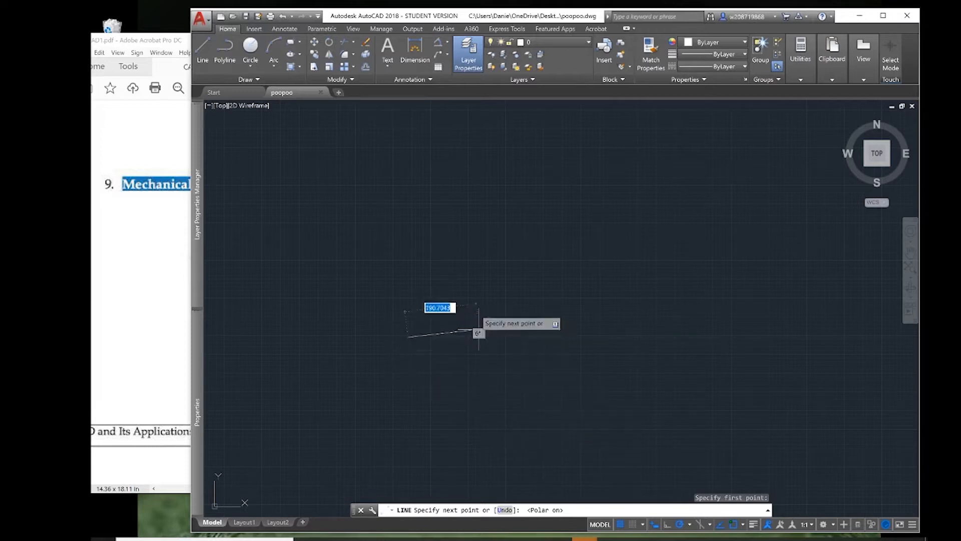
Toggle object snap off and on, and snap mode on and off.
key("F3")
key("F3")
key("F9")
key("F9")
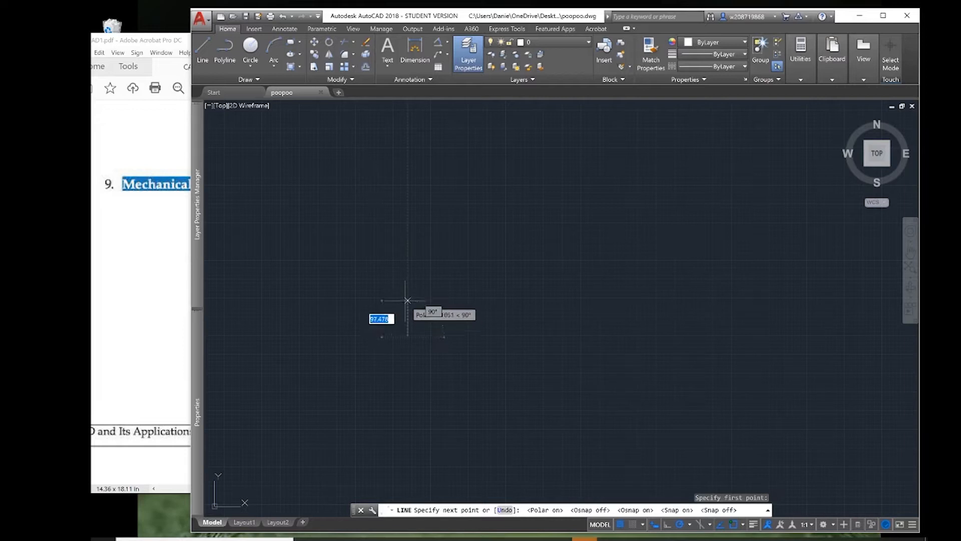
Draw the shape's left side as a vertical line 1.25 long, going up from the start point.
left_click(140, 303)
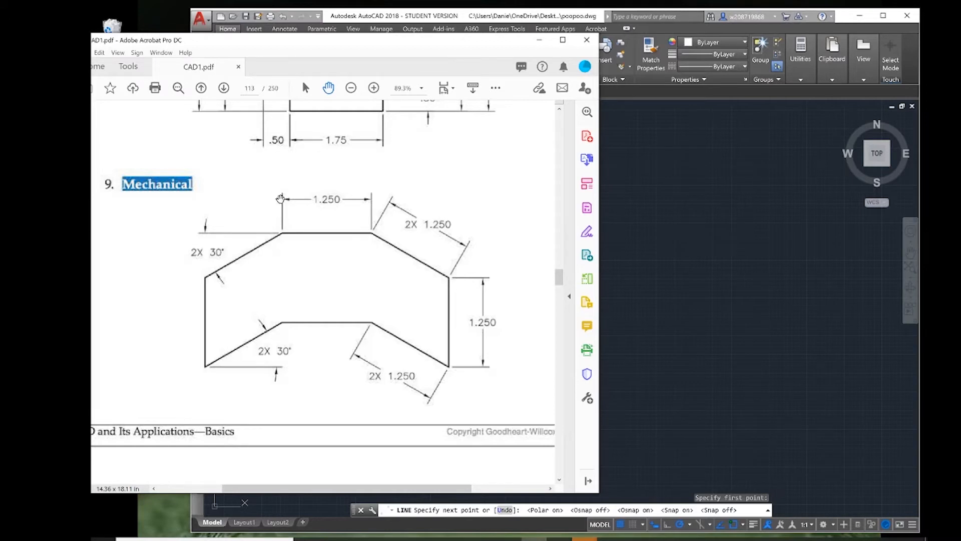
left_click(687, 281)
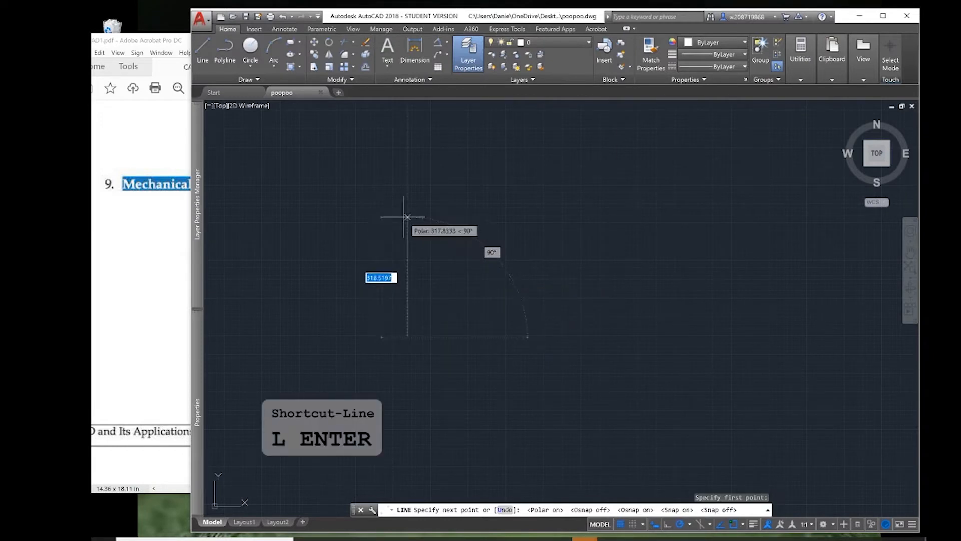
type("1.25")
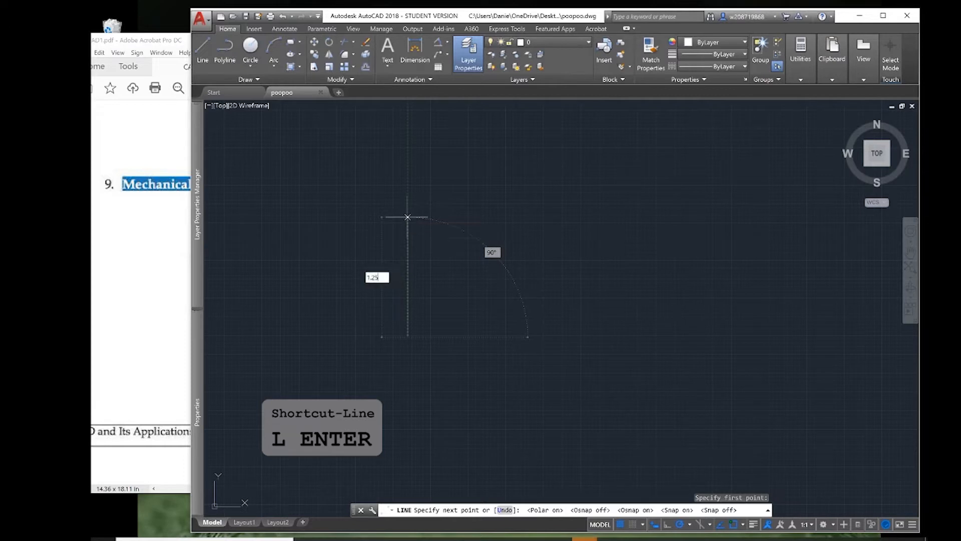
key("Return")
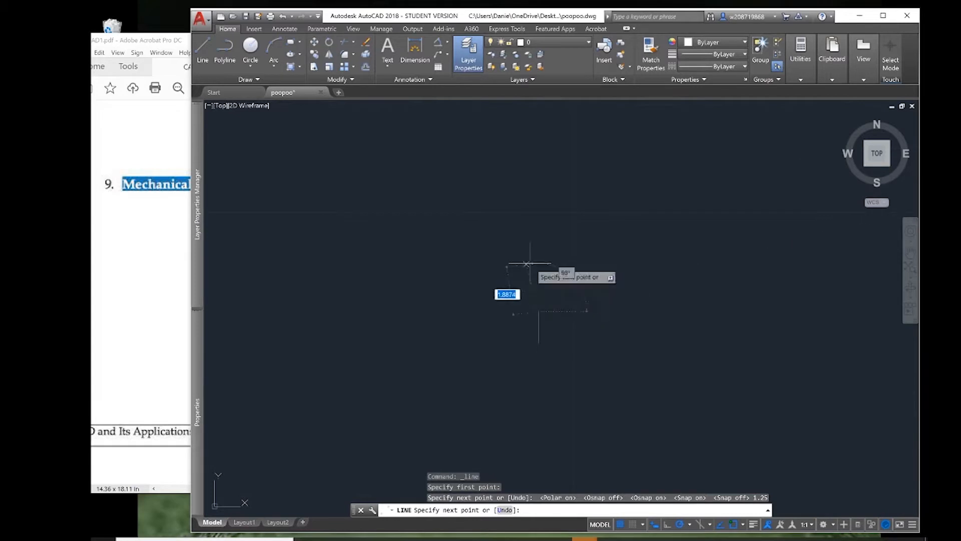
Draw a second line rising at 30° to the upper right from the top of the vertical line.
mouse_move(591, 325)
middle_mouse_down()
mouse_move(532, 272)
mouse_move(484, 271)
middle_mouse_up()
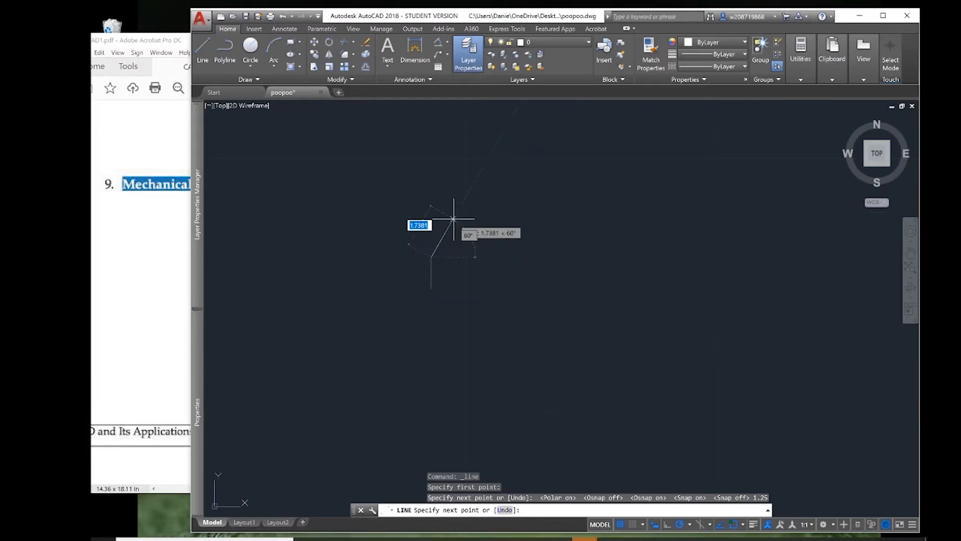
mouse_move(453, 219)
middle_mouse_down()
mouse_move(598, 277)
mouse_move(594, 353)
mouse_move(472, 236)
mouse_move(367, 225)
mouse_move(531, 239)
middle_mouse_up()
scroll(534, 274, "up", 2)
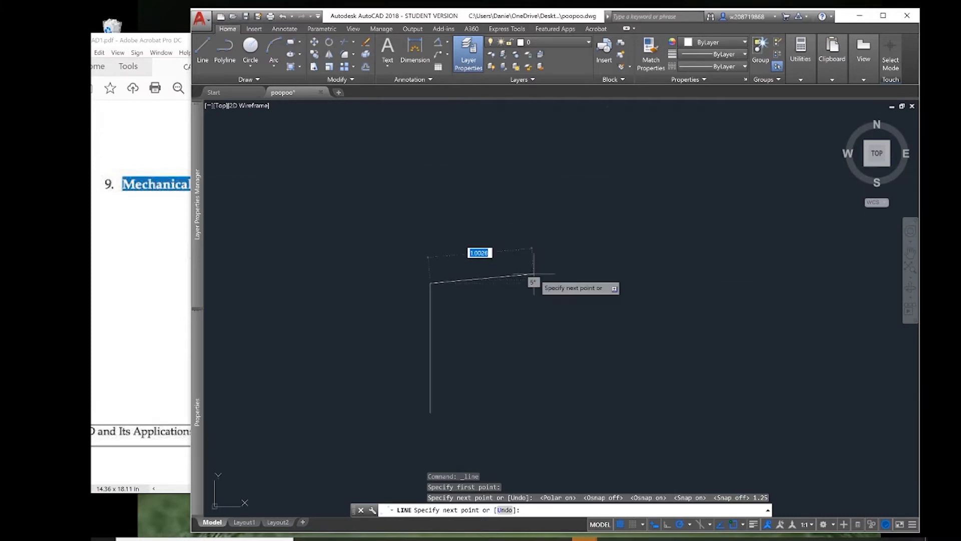
scroll(534, 274, "down", 4)
scroll(534, 274, "up", 6)
middle_click_drag(443, 258, 492, 171)
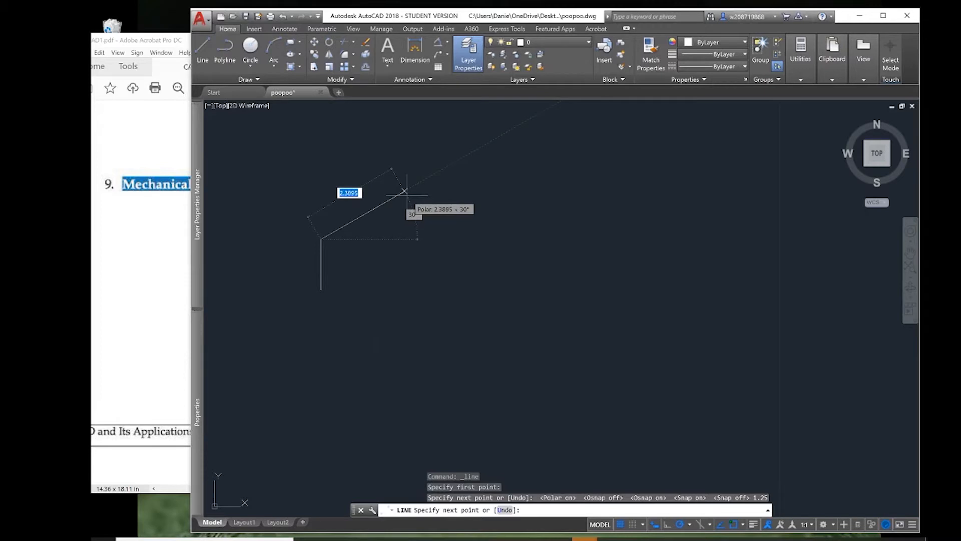
type("1.25")
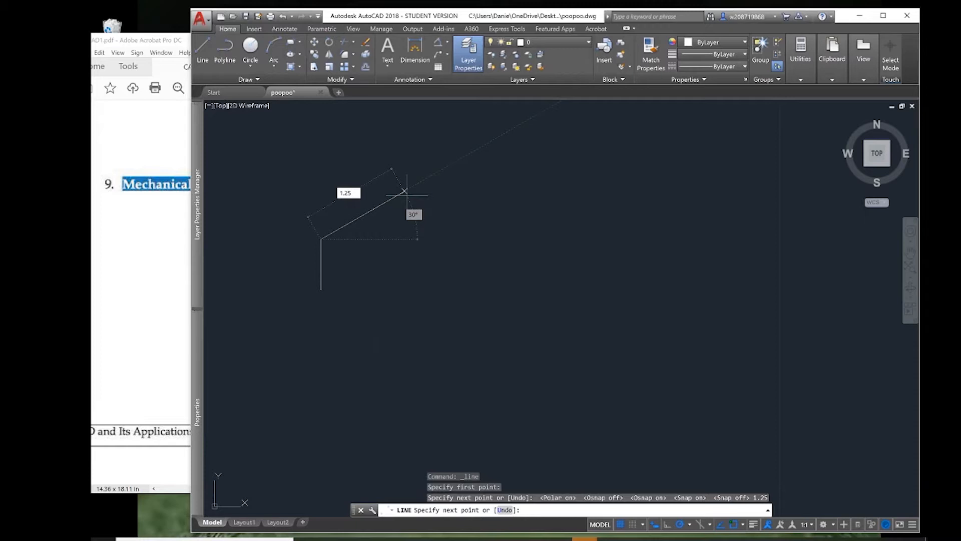
key("Return")
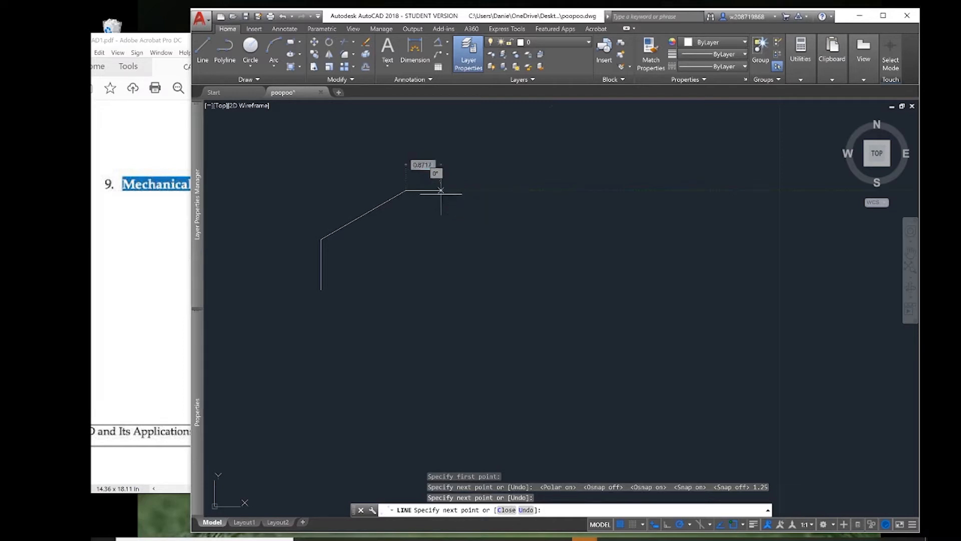
Leave the Line command and undo the drawn lines to clear the drawing area.
key("Escape")
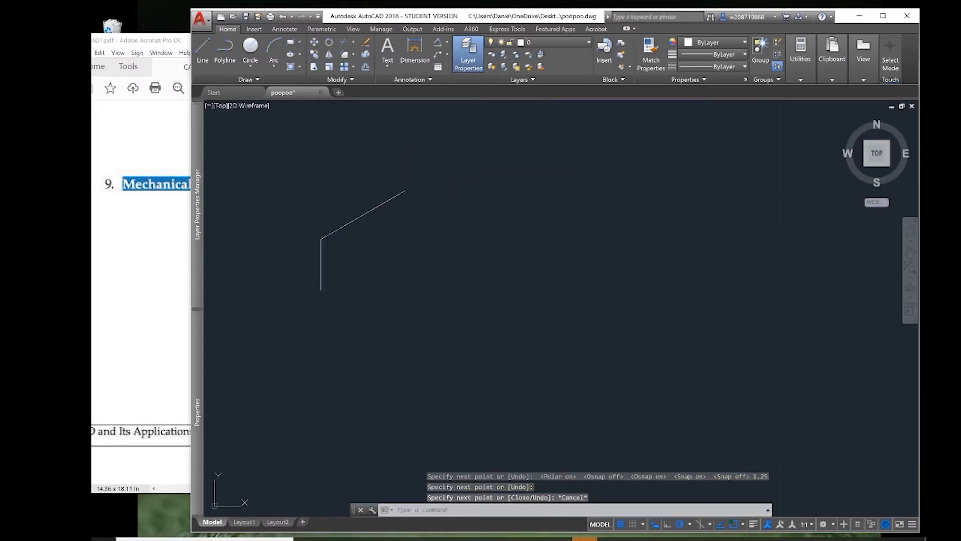
key("ctrl+z")
key("ctrl+z")
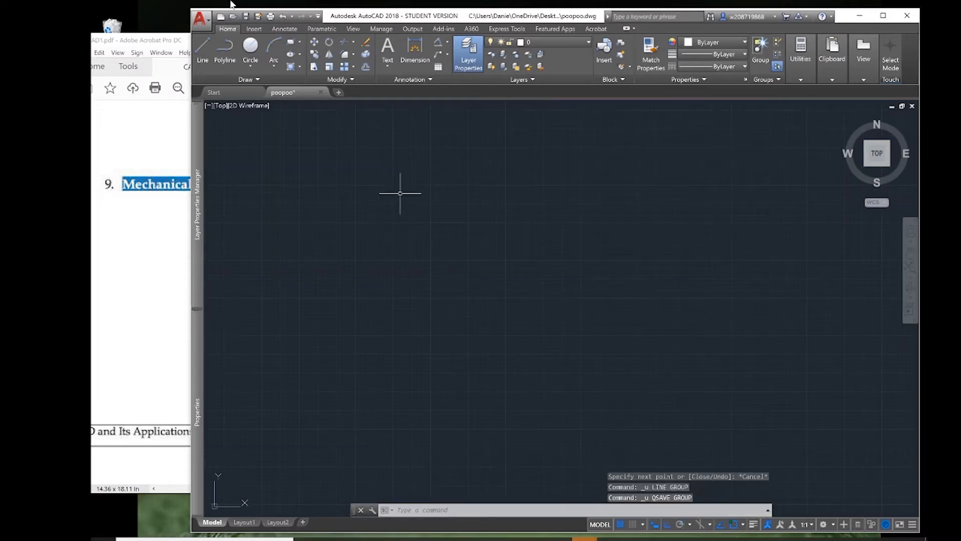
Start a new line in an empty area, turn polar tracking off, and draw the left side 1.25 long at 90°.
key("l")
key("Return")
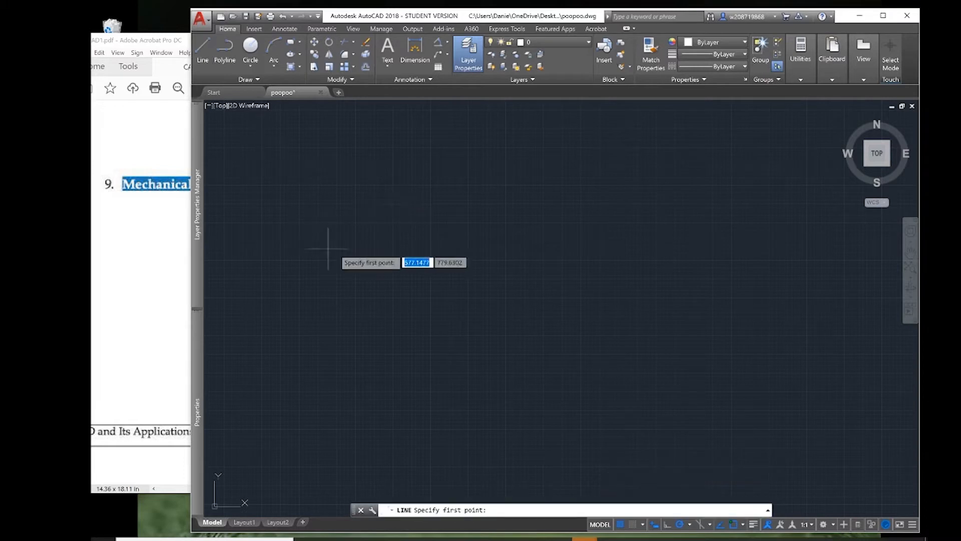
left_click(363, 297)
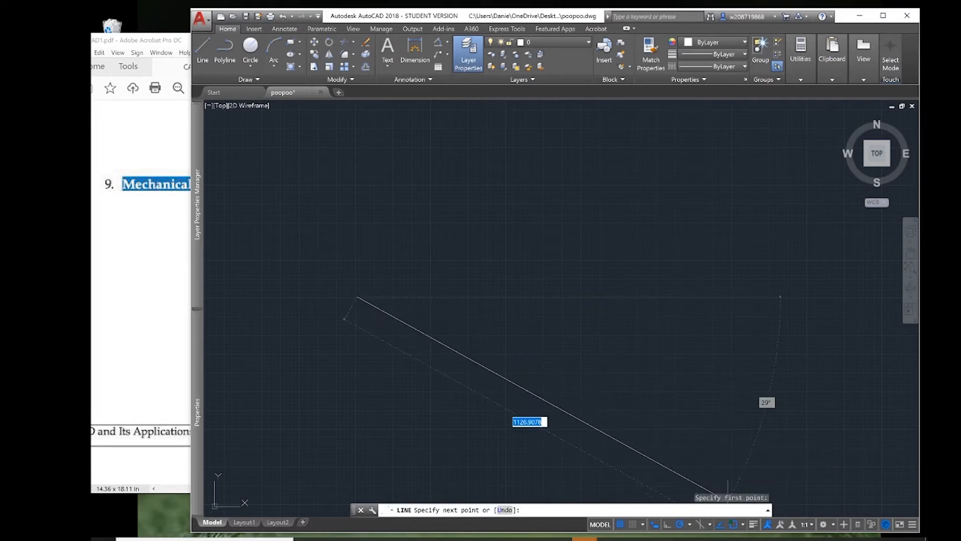
left_click(680, 524)
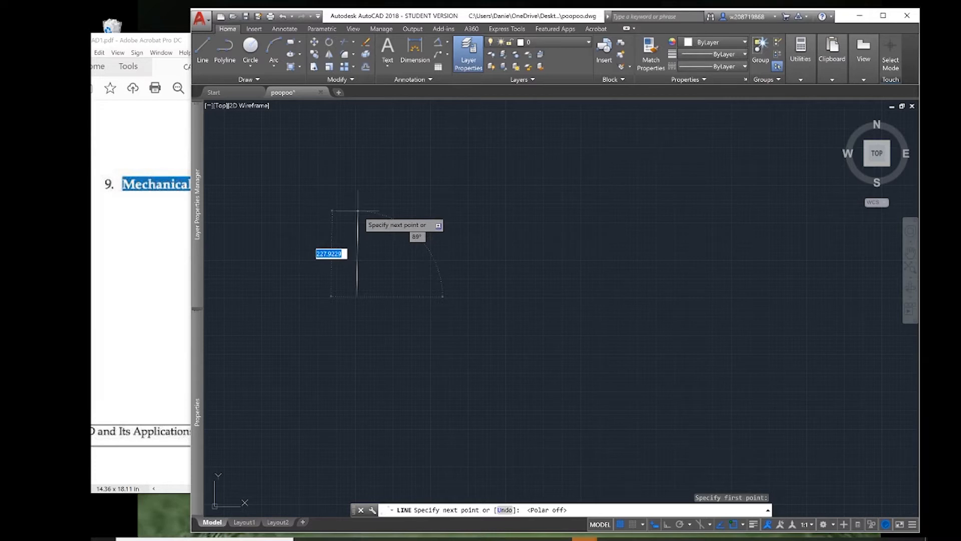
type("1")
key("Tab")
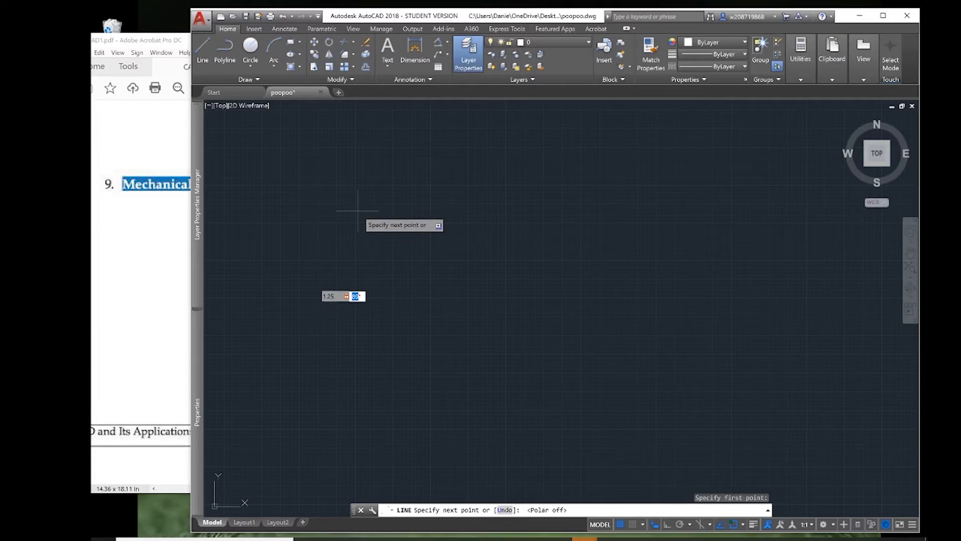
type("90")
key("Return")
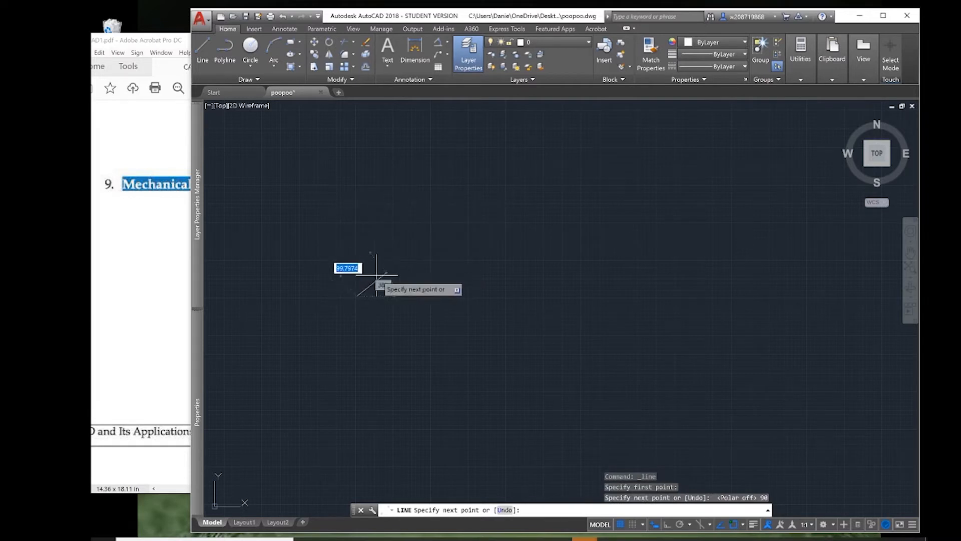
Continue from the top of the vertical line with a 1.25 segment at 30°, rising to the right.
middle_click_drag(334, 313, 418, 222)
scroll(377, 263, "up", 4)
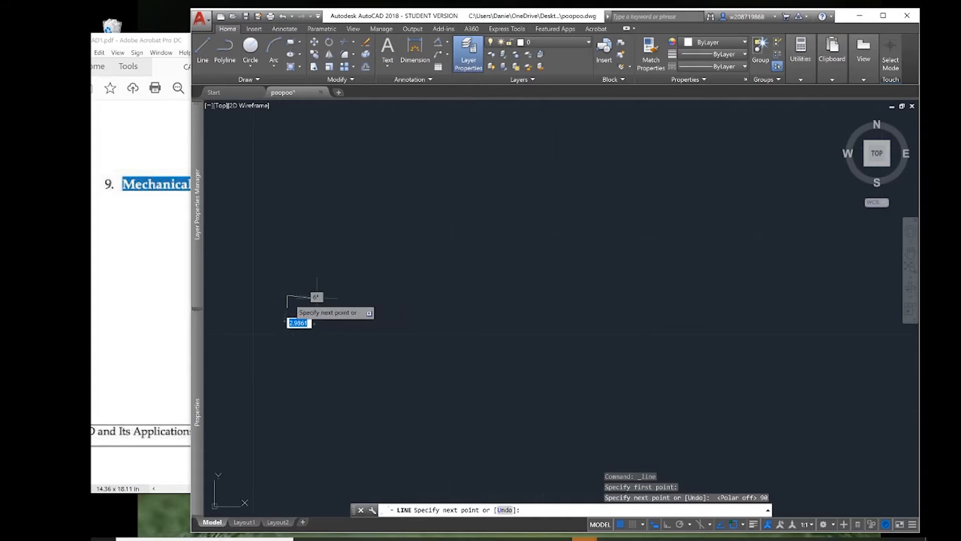
scroll(306, 279, "up", 4)
scroll(305, 279, "up", 2)
middle_click_drag(308, 275, 440, 175)
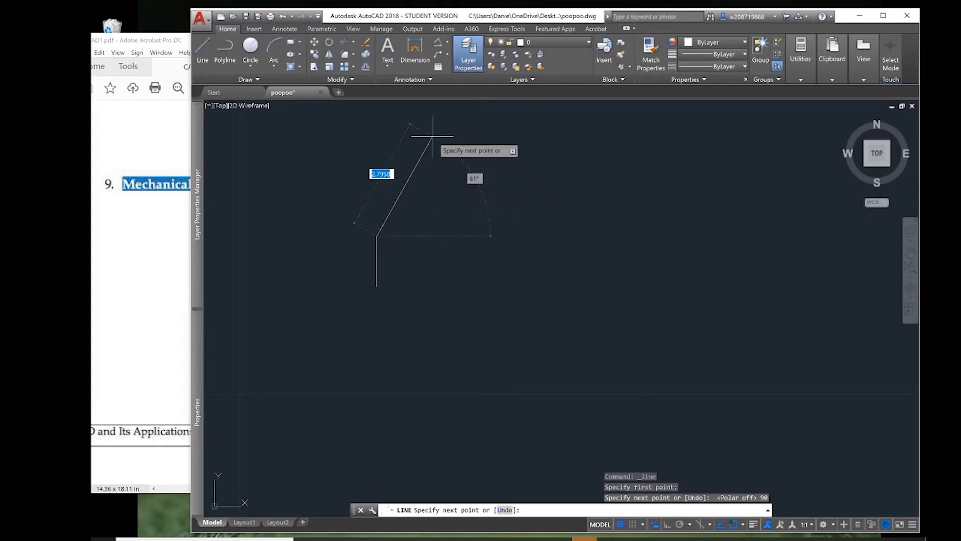
type("1.25")
key("Tab")
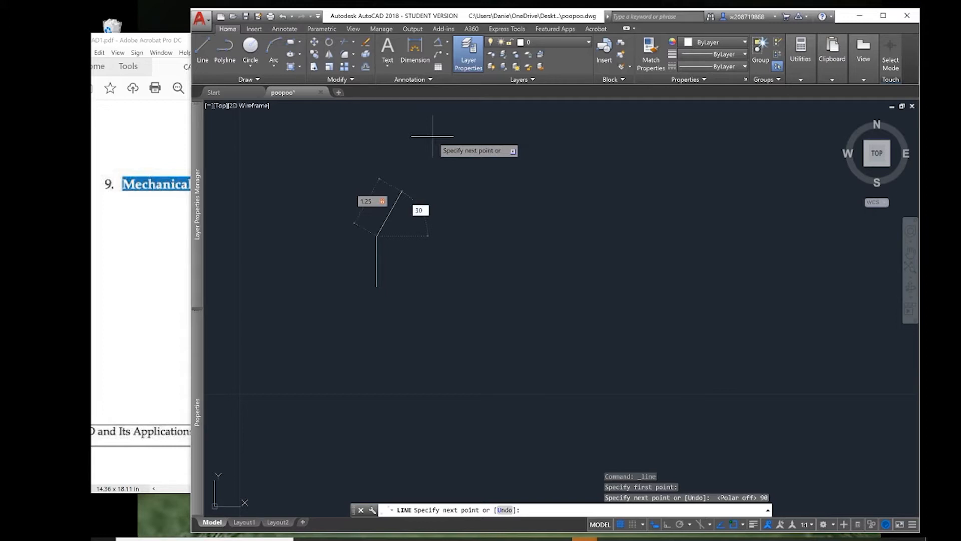
type("30")
key("Return")
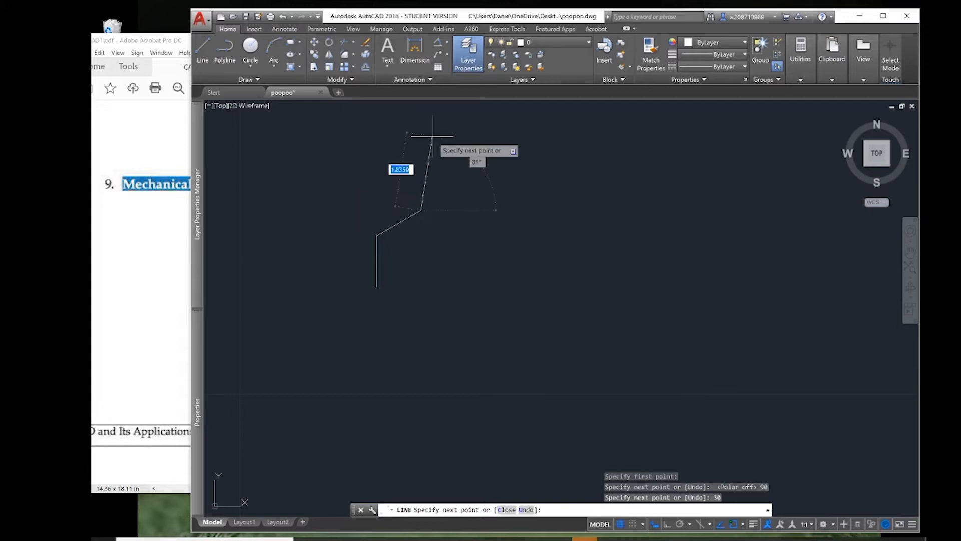
Turn polar tracking on and draw the 1.25 horizontal top edge, followed by a 1.25 segment sloping 30° down to the right.
left_click(680, 525)
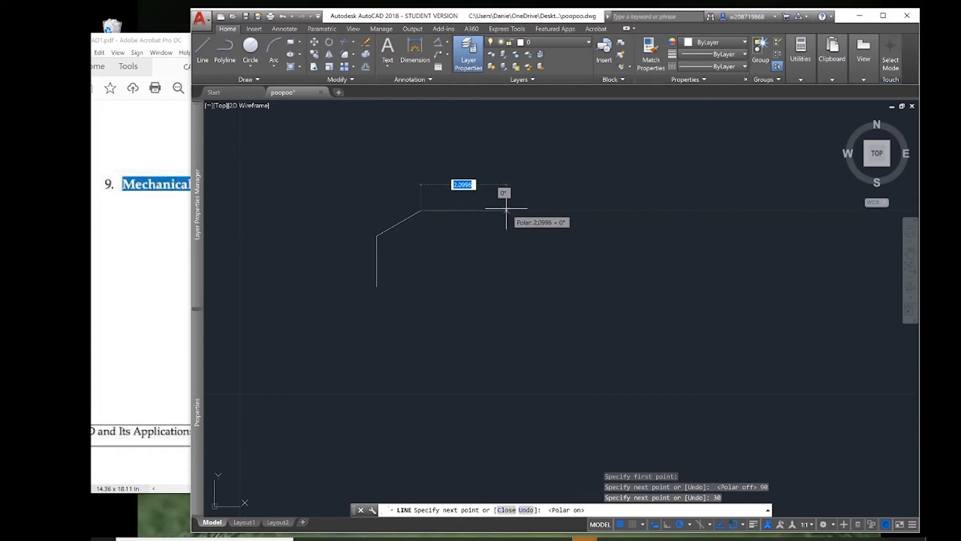
type("1.25")
key("Return")
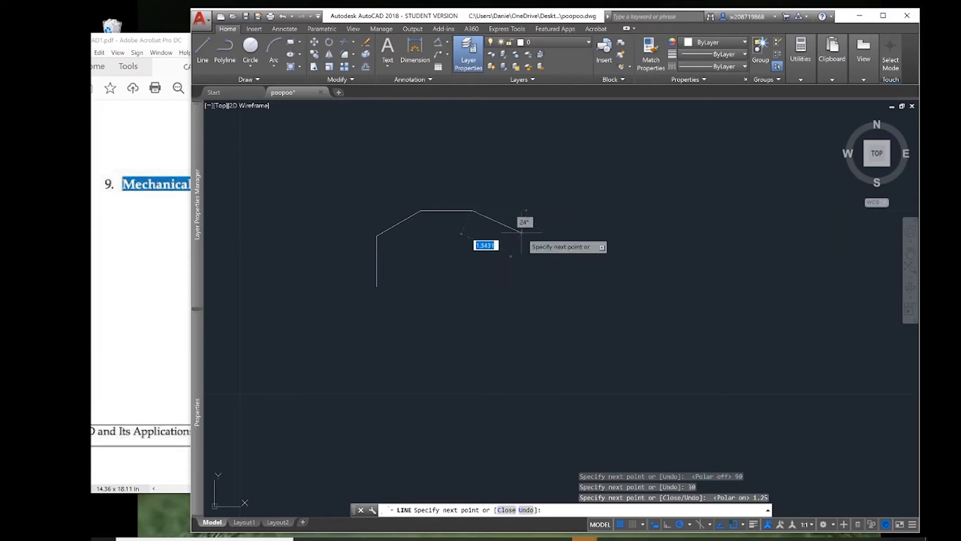
type("1.25")
key("Return")
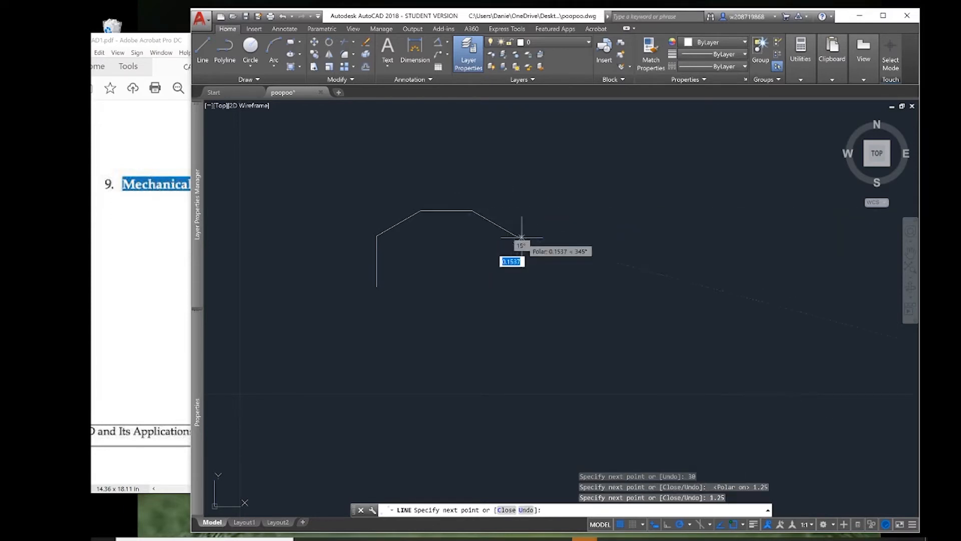
Draw the right side 1.25 straight down, followed by a 1.25 lower segment at 150° toward the upper left.
type("1.25")
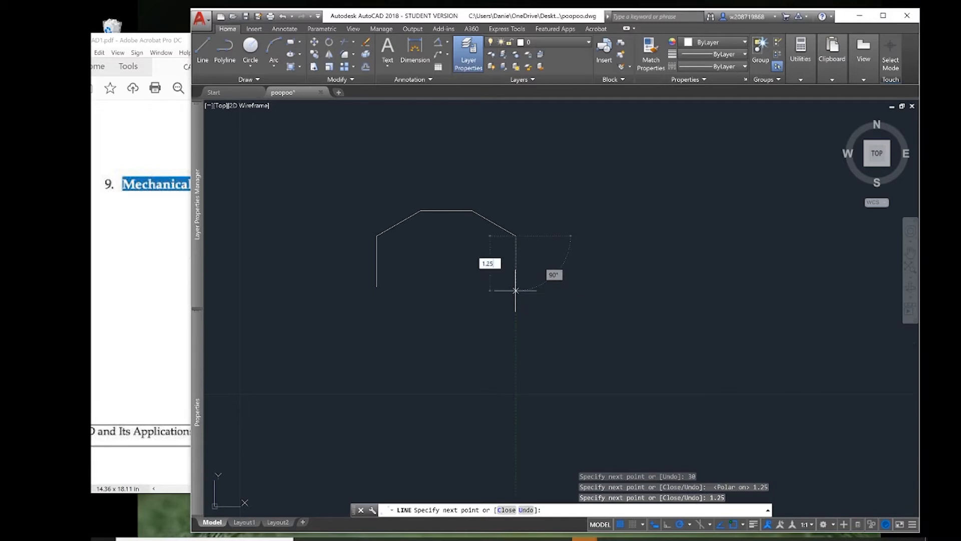
key("Return")
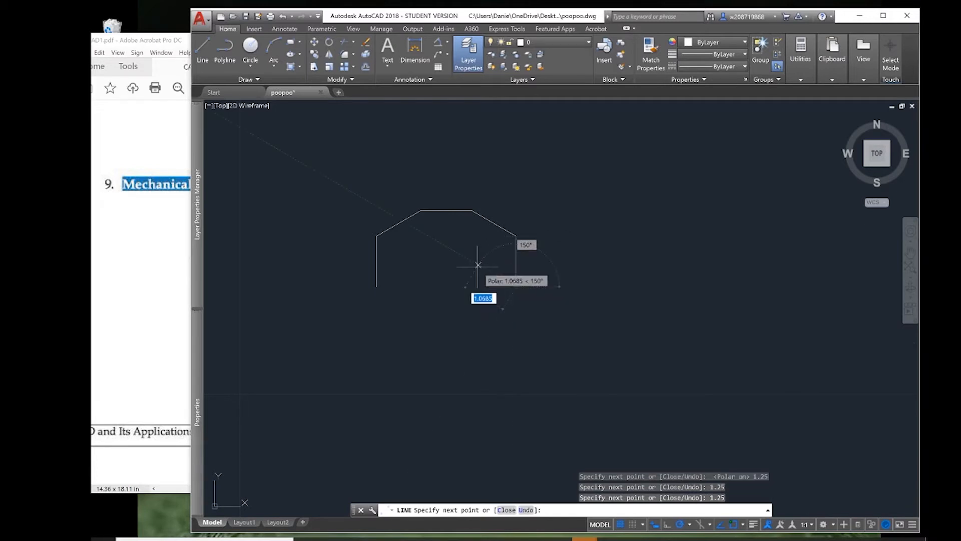
type("1.2")
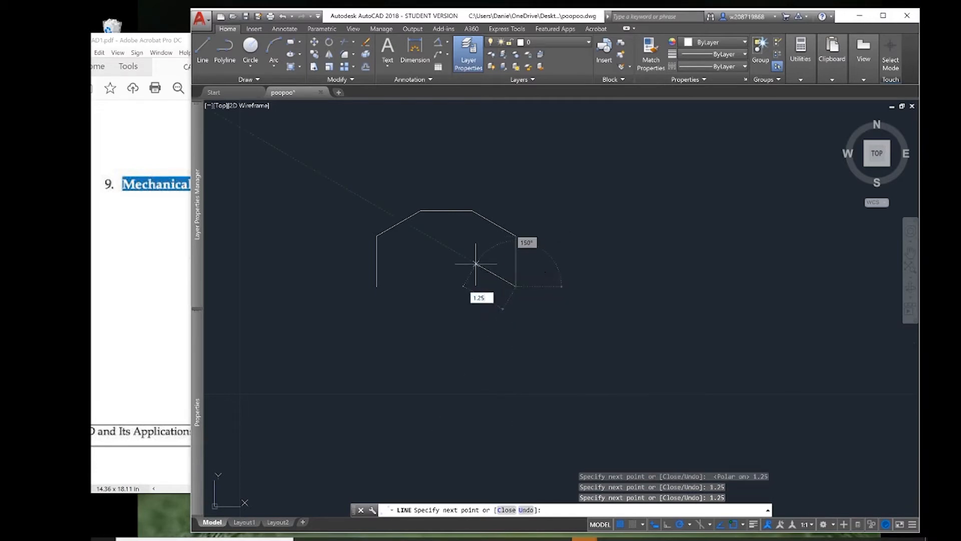
key("Return")
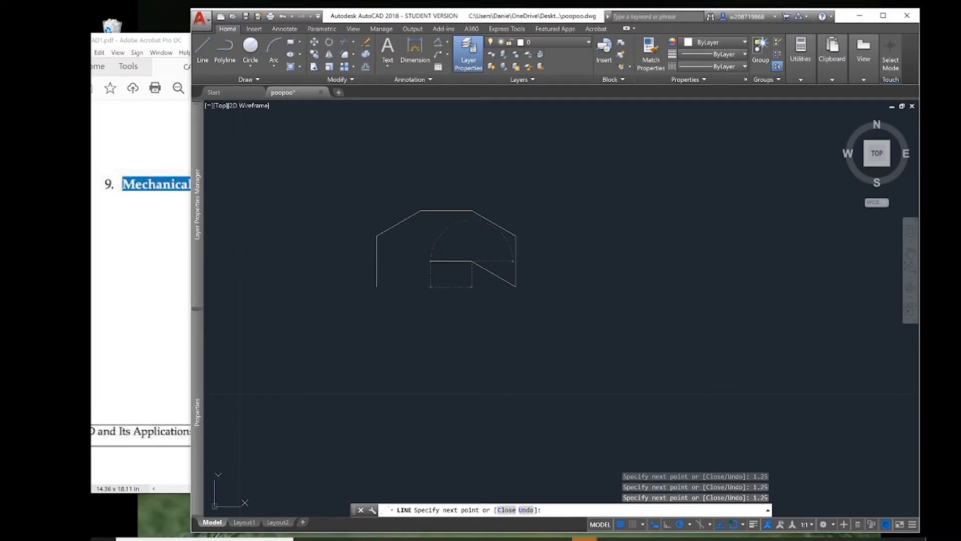
Draw the lower horizontal edge 1.25 to the left, close the outline at the left side's lower endpoint, and end the Line command.
key("Return")
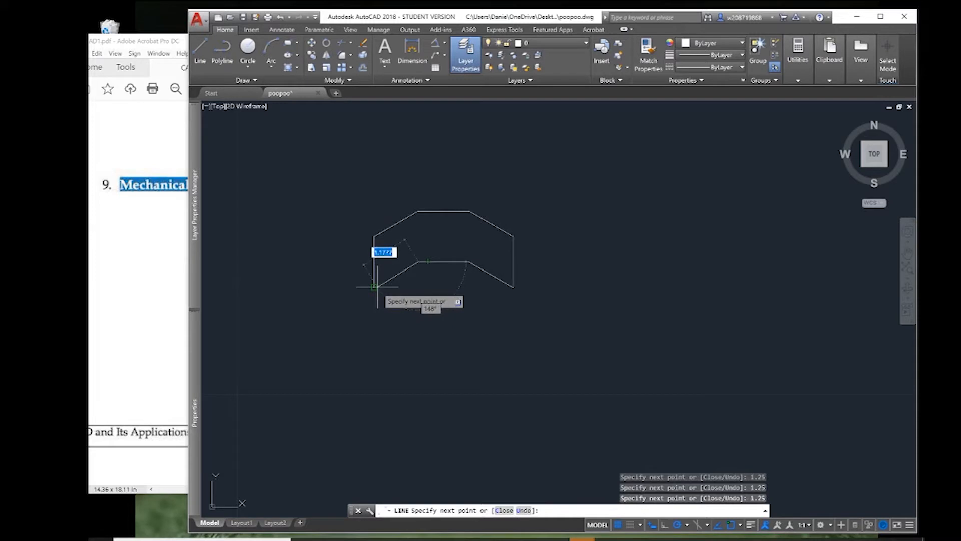
type("1.25")
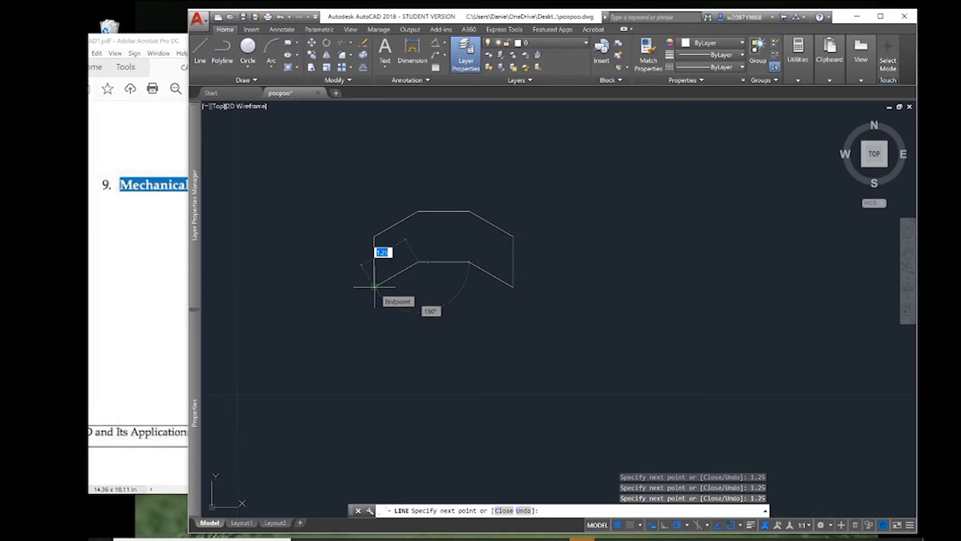
left_click(731, 525)
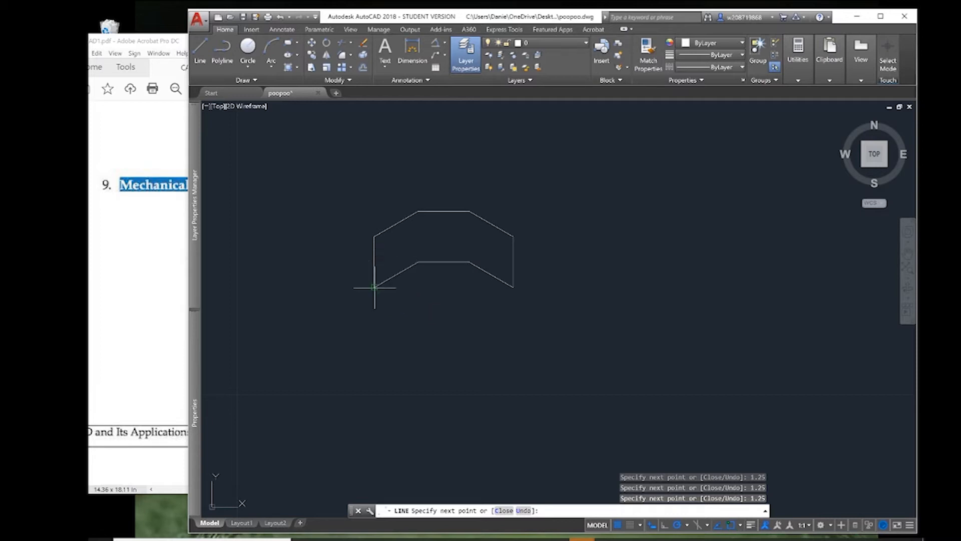
left_click(374, 287)
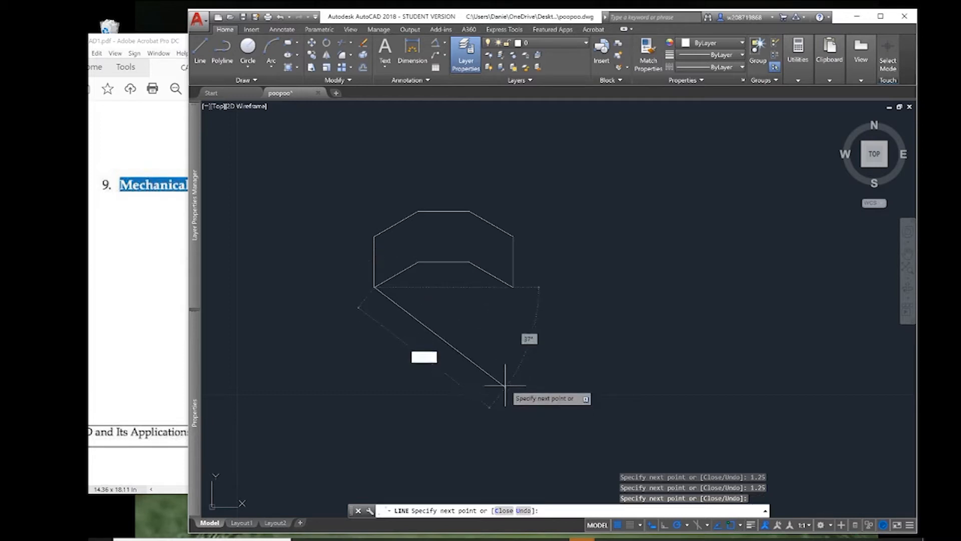
key("Escape")
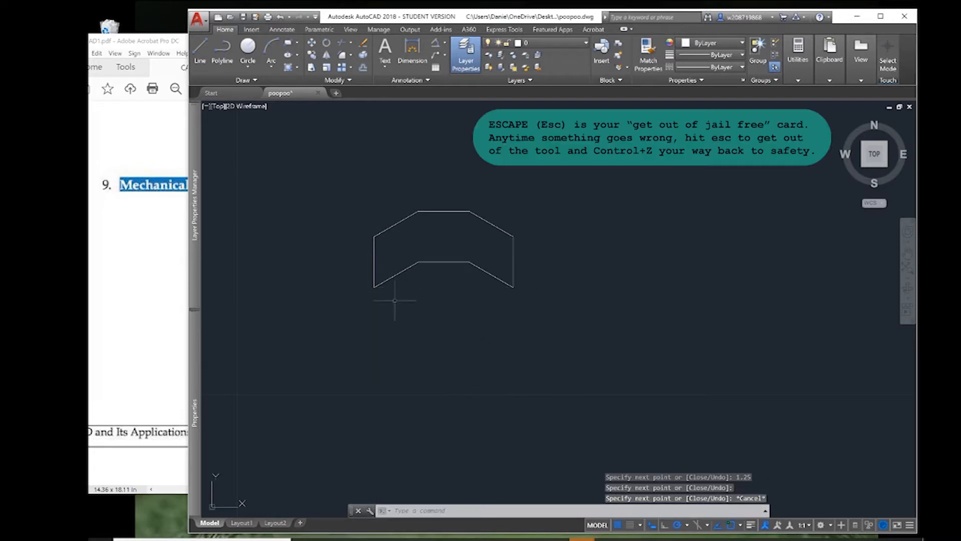
scroll(400, 305, "up", 4)
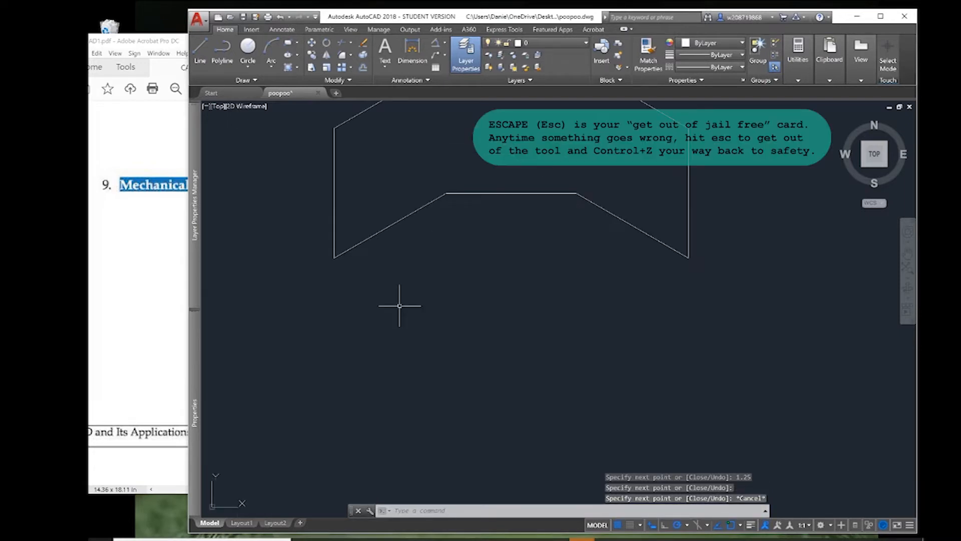
scroll(400, 305, "down", 2)
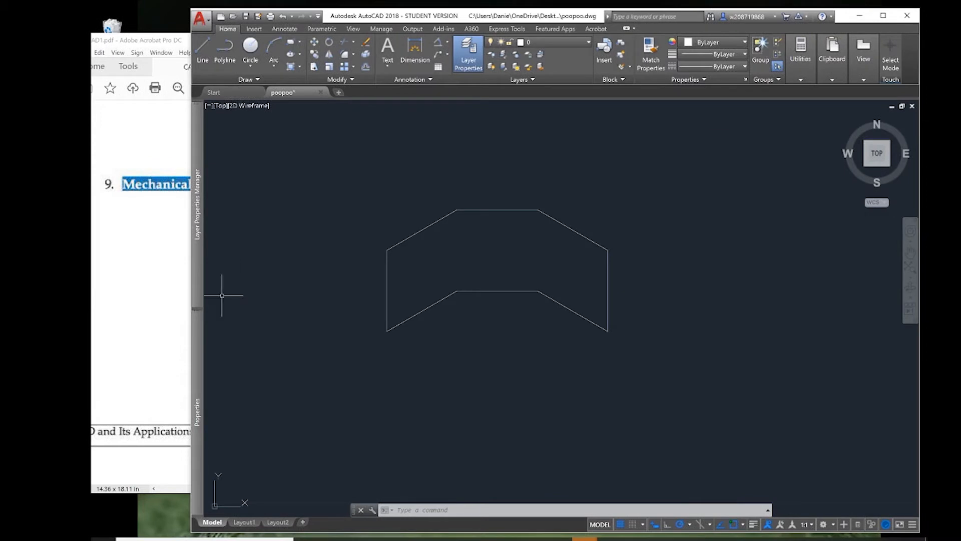
Close and reopen the Layer Properties Manager with the LA command, and create a new layer named Shape.
mouse_move(196, 233)
key("alt+n")
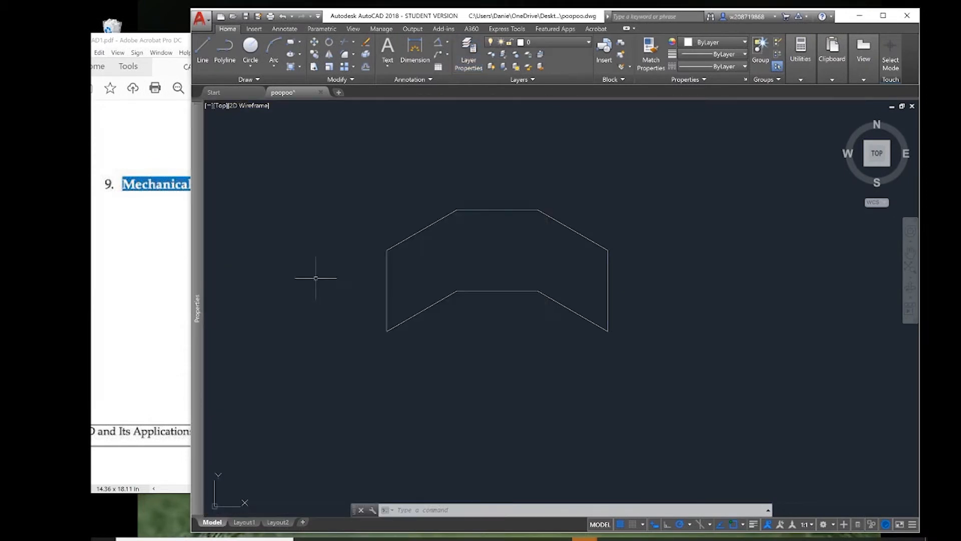
type("LA")
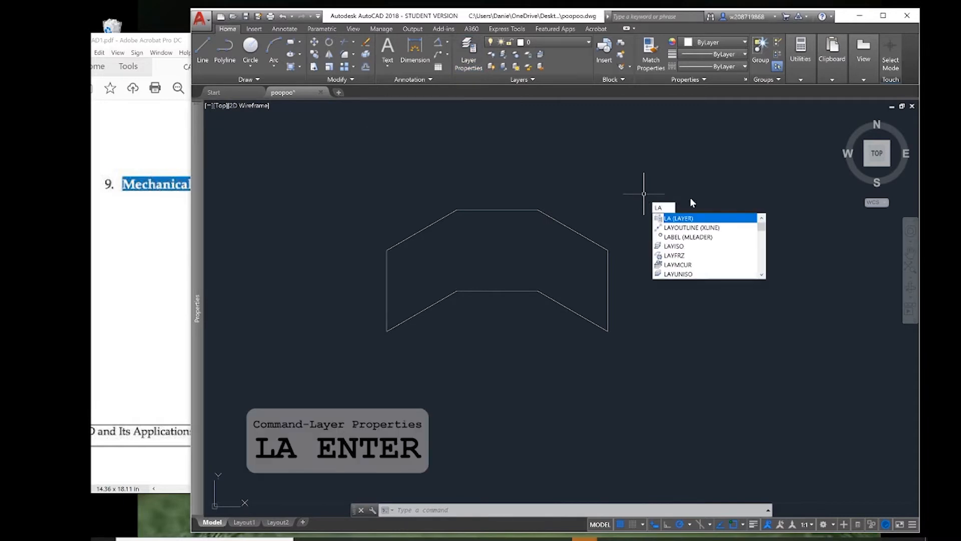
key("Return")
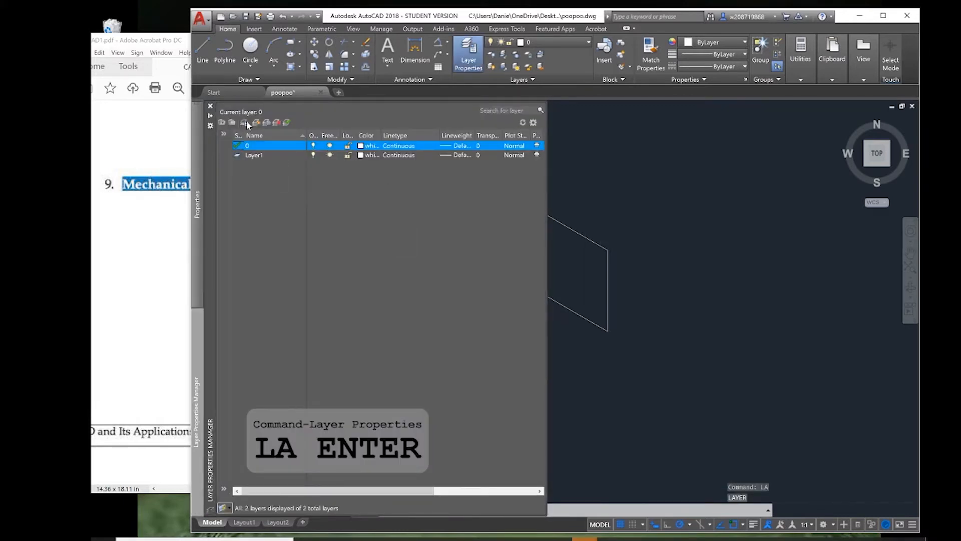
left_click(256, 122)
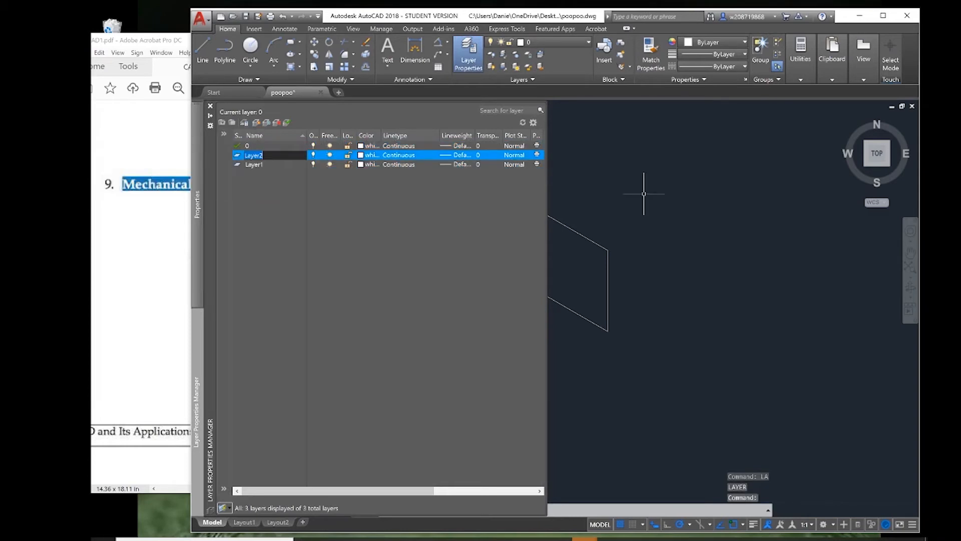
key("Return")
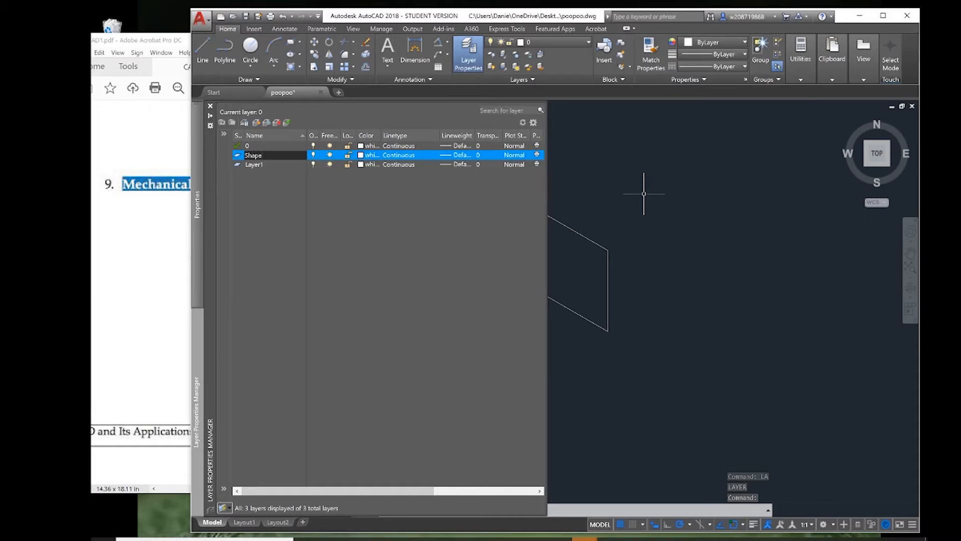
Make Layer1 the current layer and rename it Dim in the Layer Properties Manager.
double_click(263, 164)
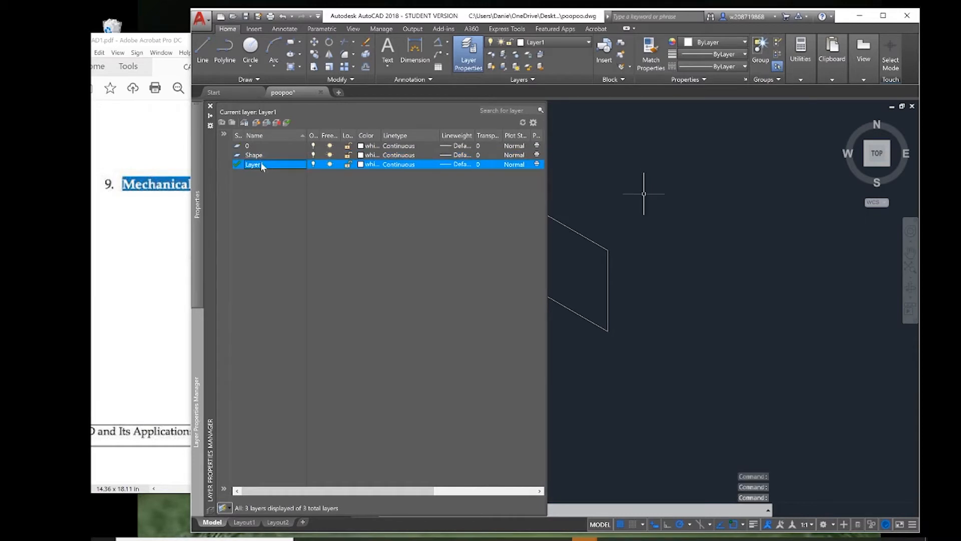
right_click(253, 163)
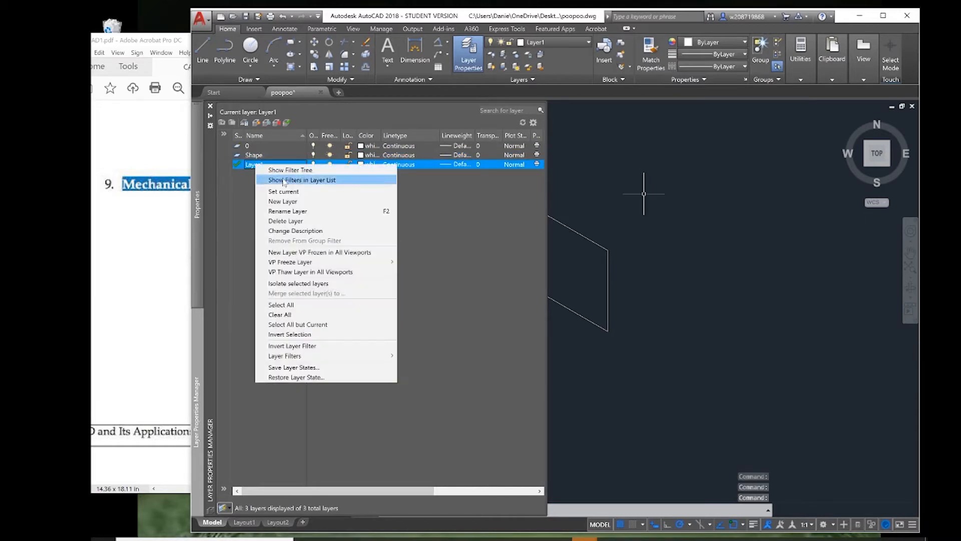
left_click(251, 163)
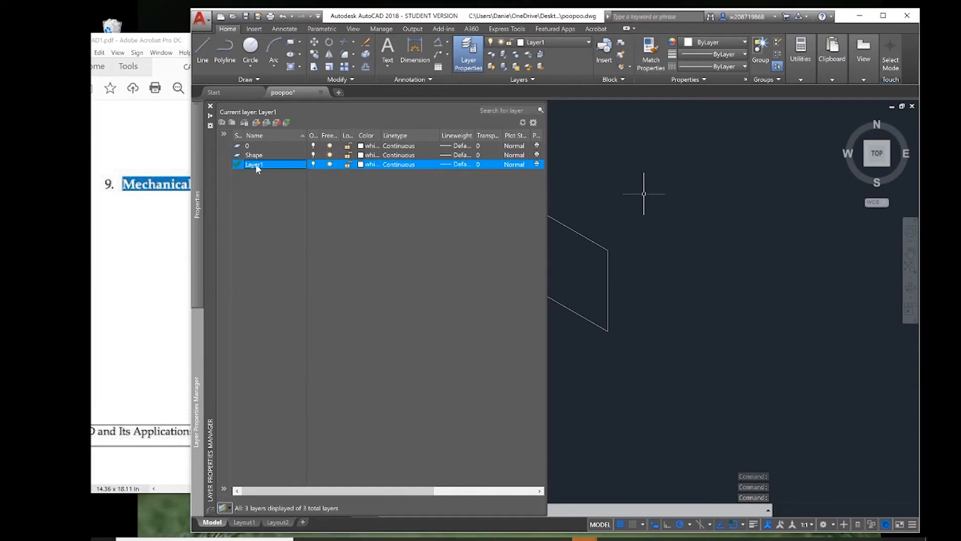
right_click(265, 167)
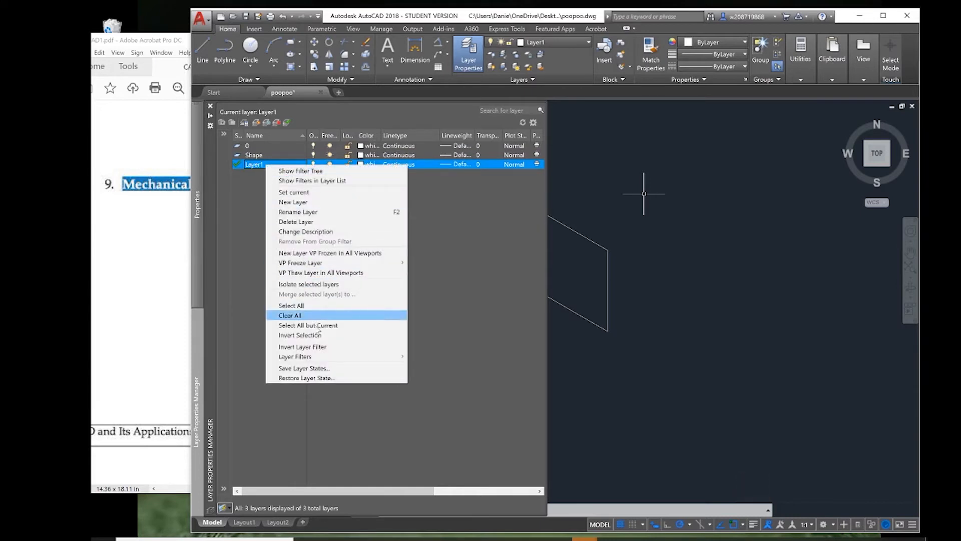
left_click(298, 211)
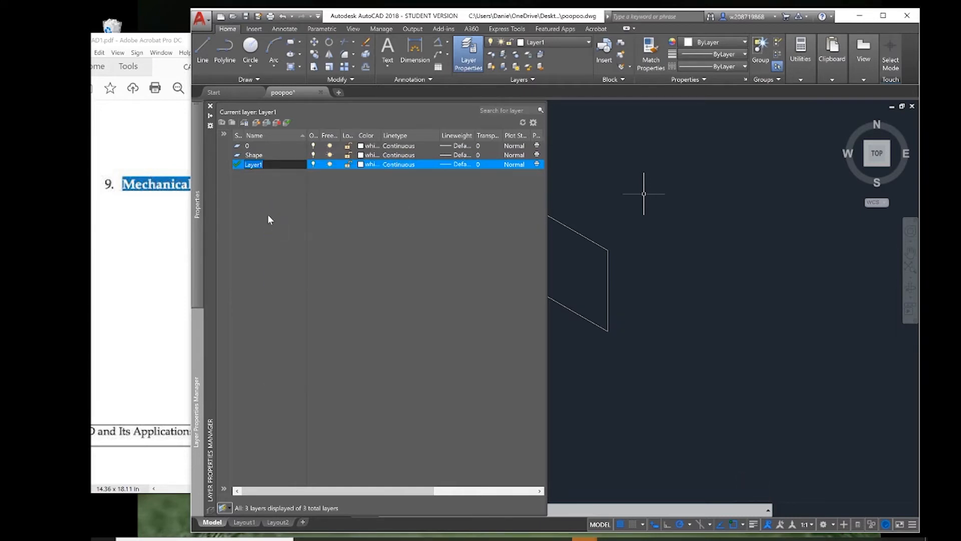
type("Dim")
key("Return")
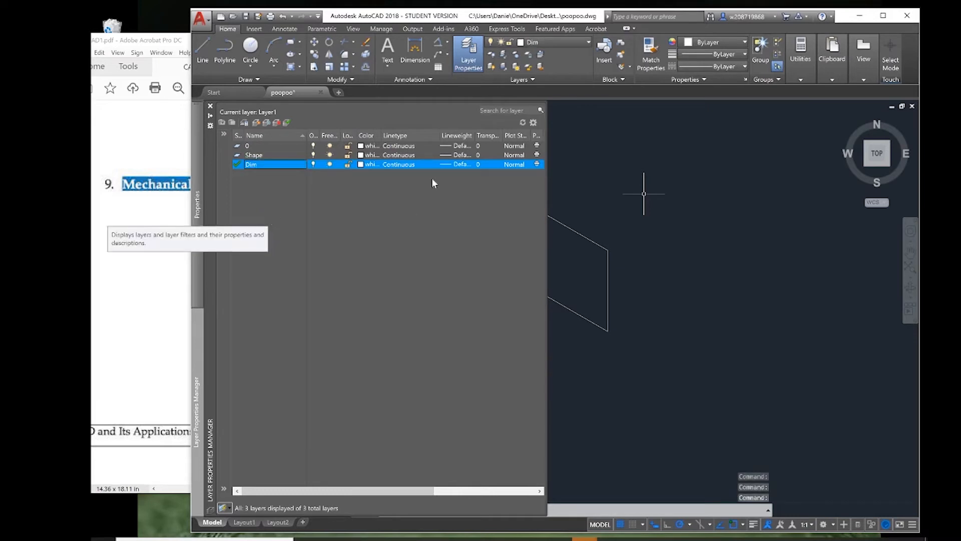
key("alt+Tab")
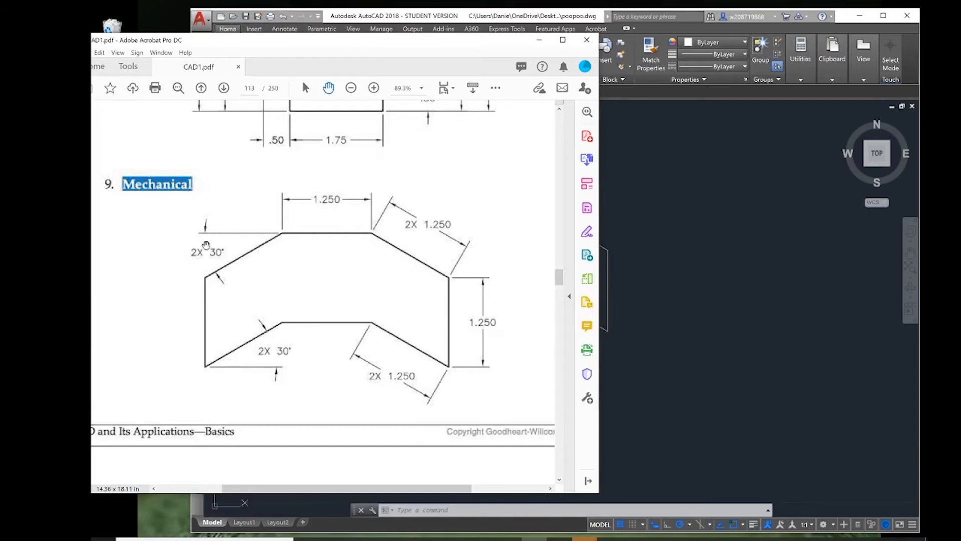
left_click(667, 300)
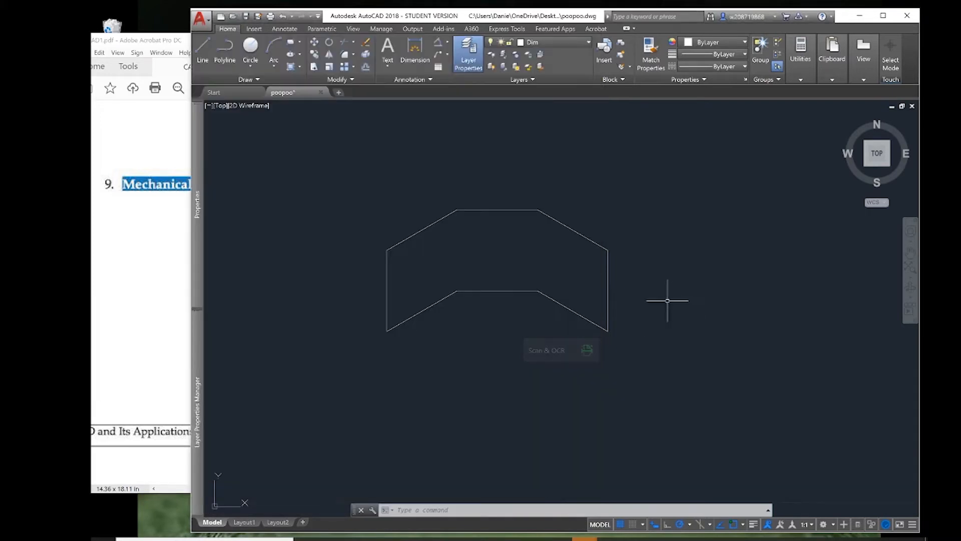
mouse_move(197, 205)
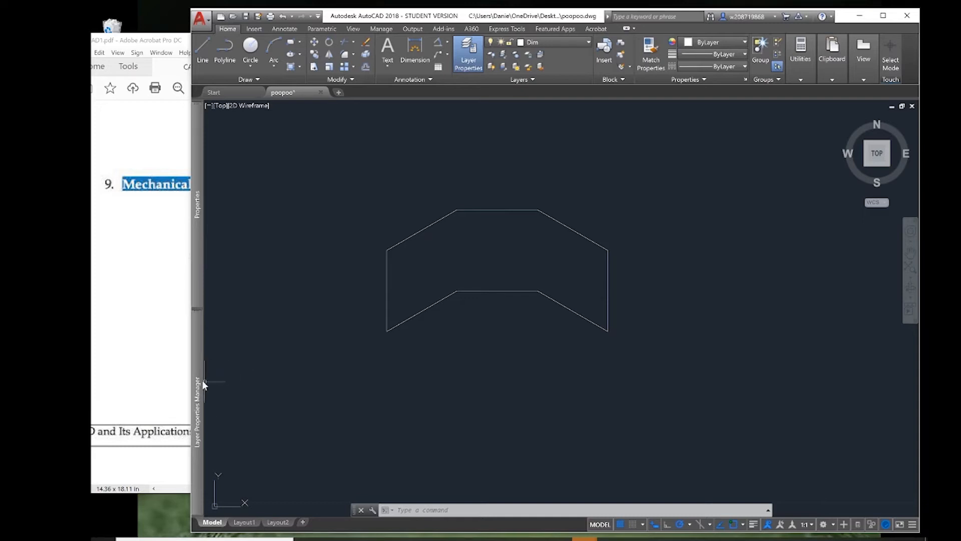
mouse_move(199, 381)
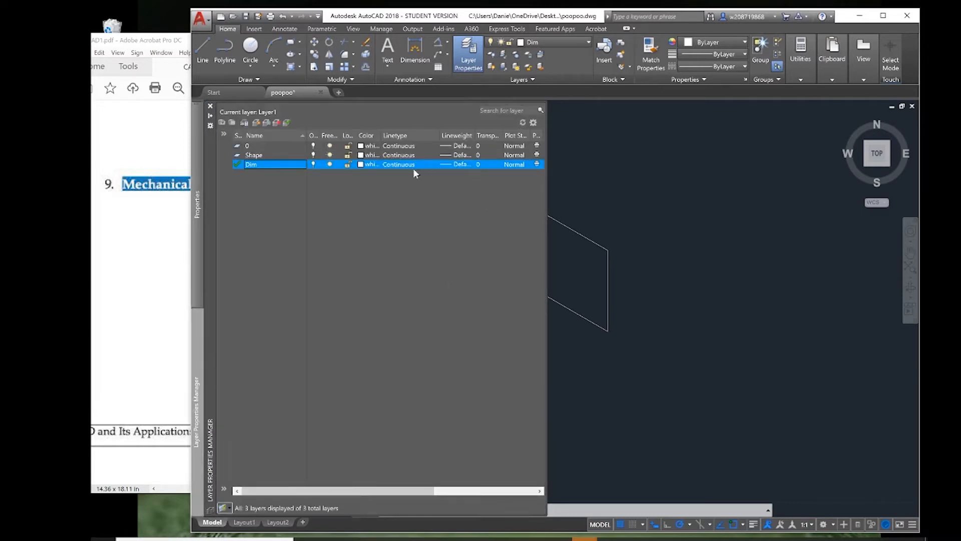
left_click(286, 155)
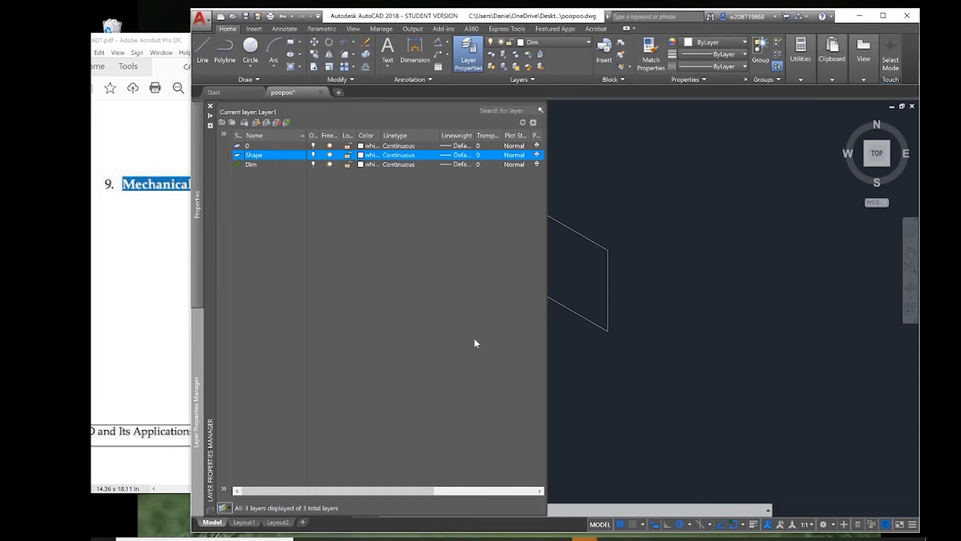
left_click(737, 287)
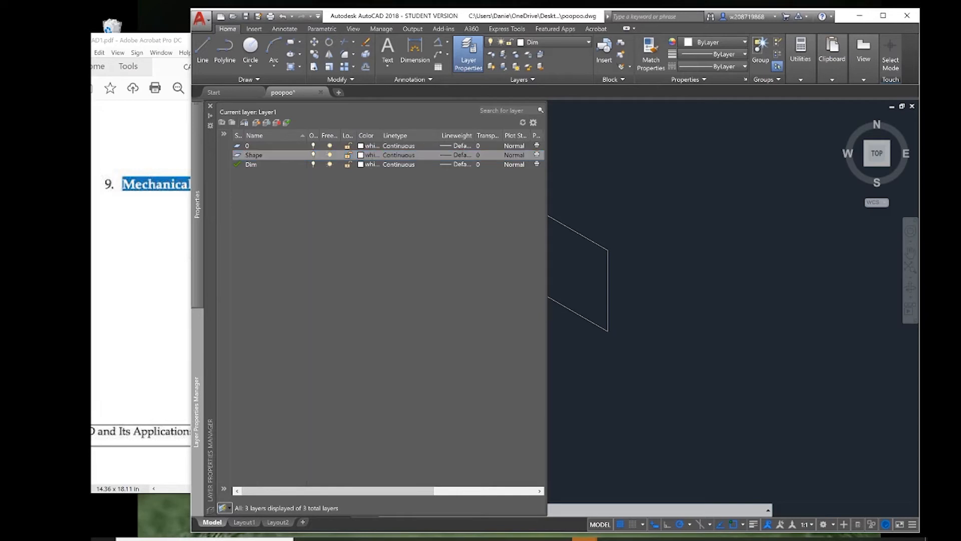
Select all the lines of the outline and assign them to the Shape layer.
left_click(730, 439)
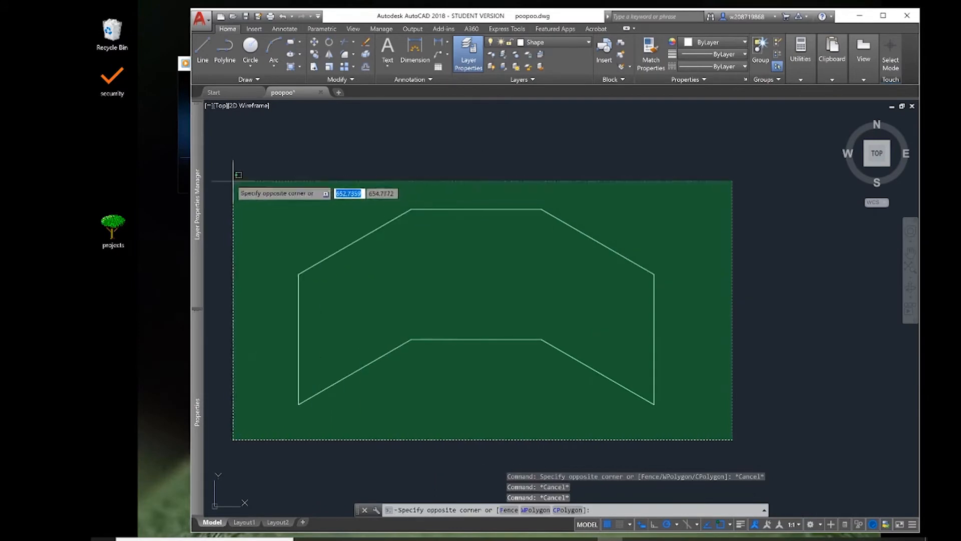
left_click(236, 182)
left_click(551, 43)
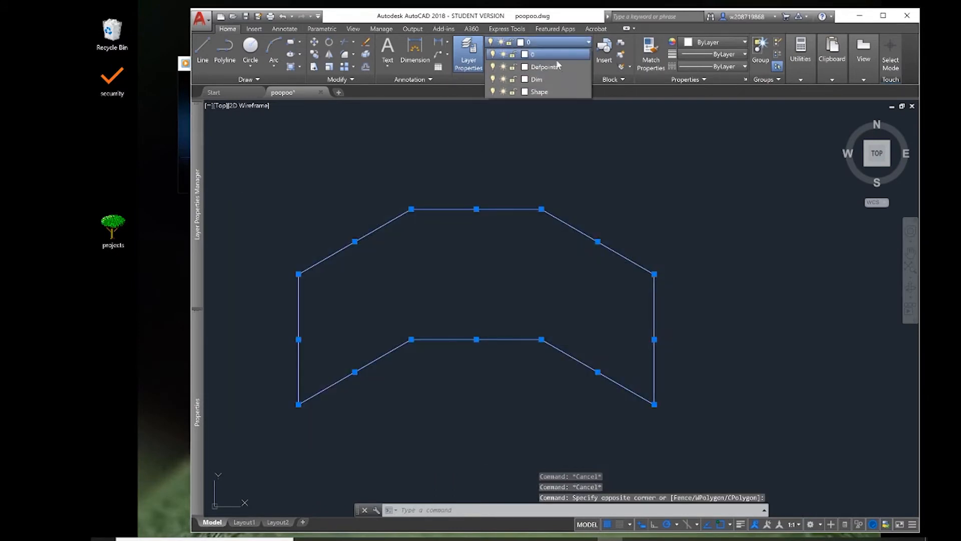
left_click(557, 92)
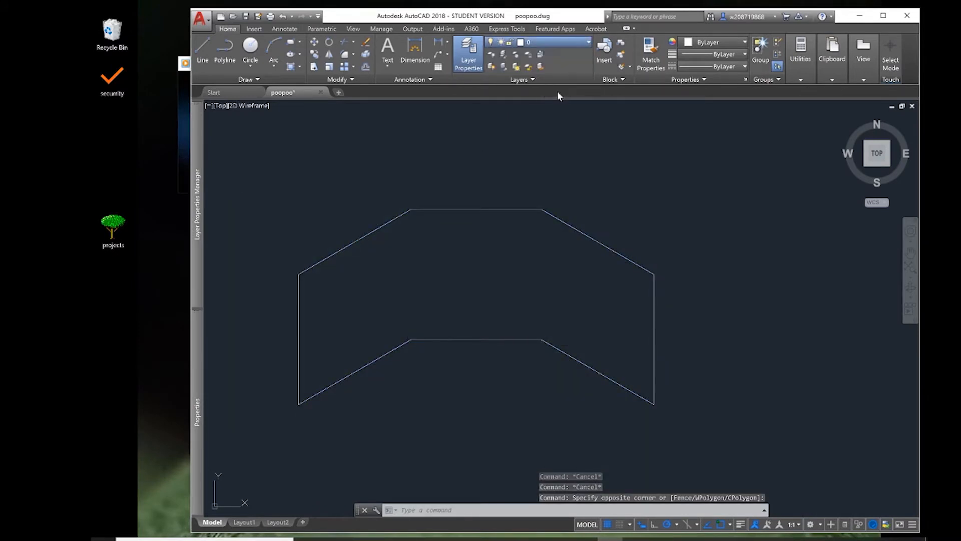
Set the Shape layer's lineweight to 0.35 mm in the Layer Properties Manager and deselect the outline.
mouse_move(200, 384)
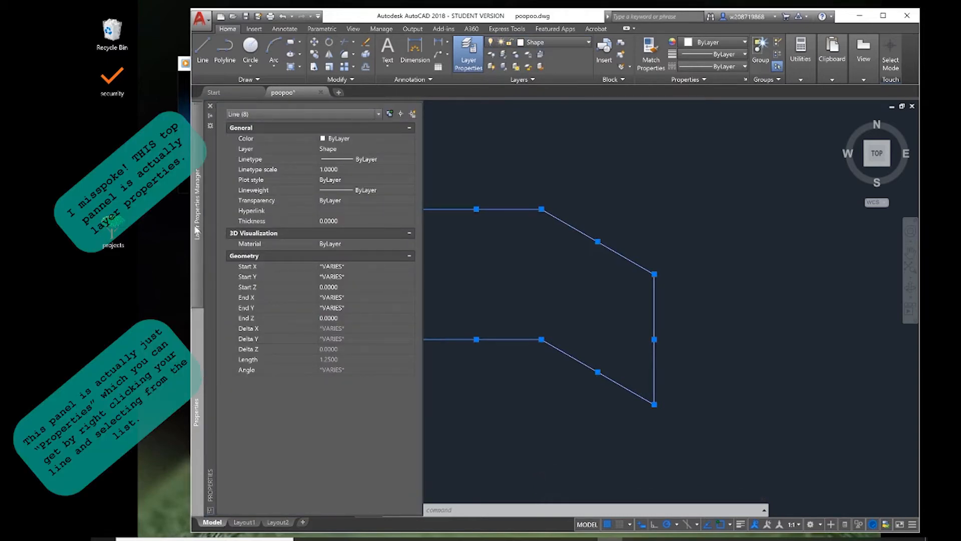
mouse_move(207, 229)
left_click(449, 175)
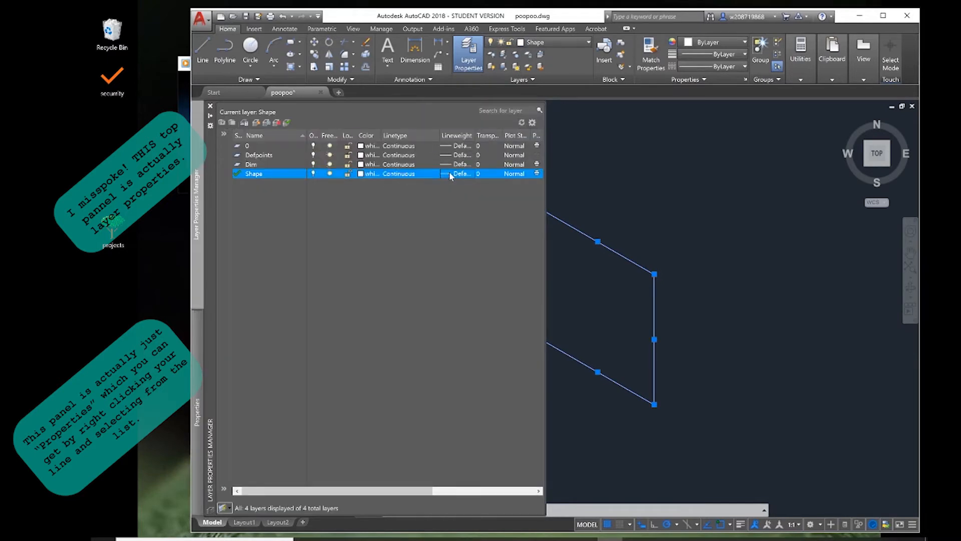
left_click(449, 173)
scroll(518, 271, "down", 1)
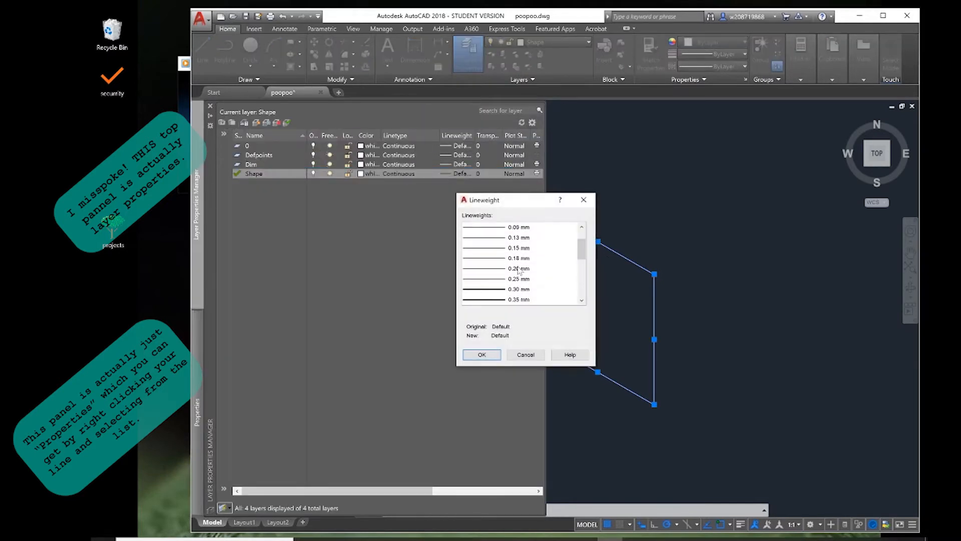
left_click(519, 299)
left_click(482, 355)
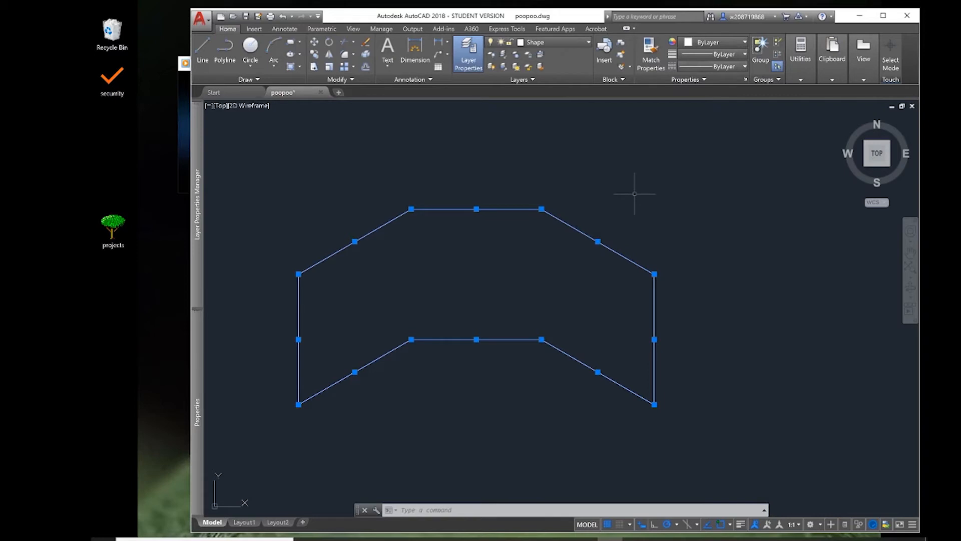
key("Escape")
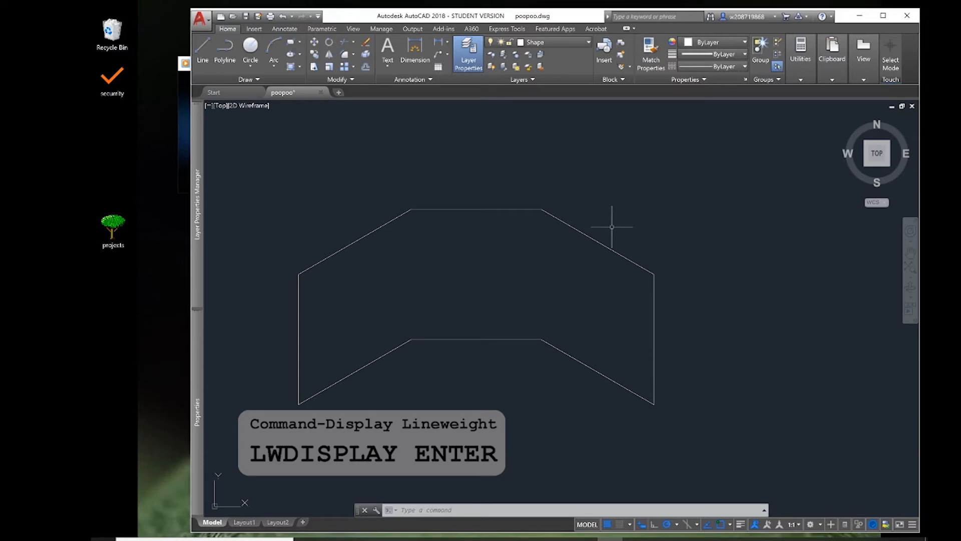
Turn on lineweight display by setting LWDISPLAY to 1.
type("LWDISPLAY")
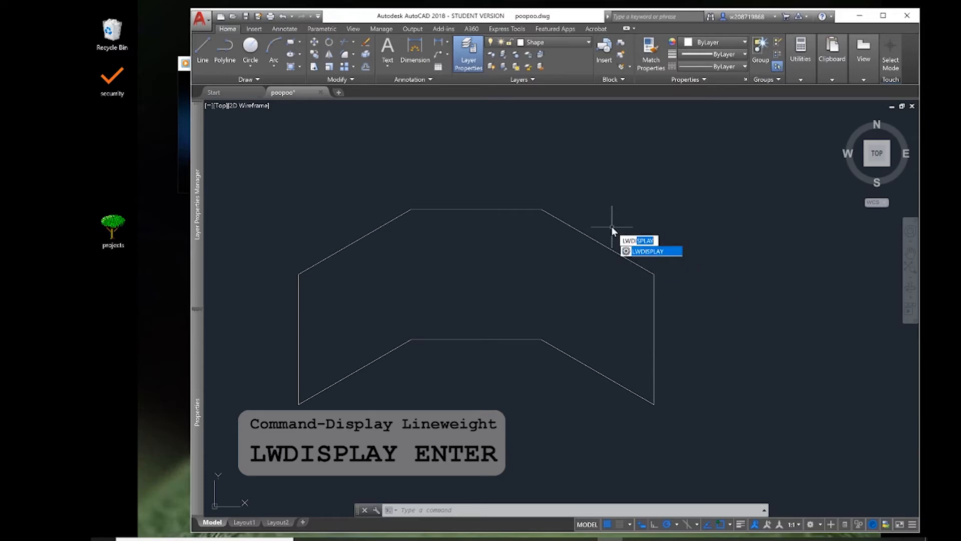
key("Return")
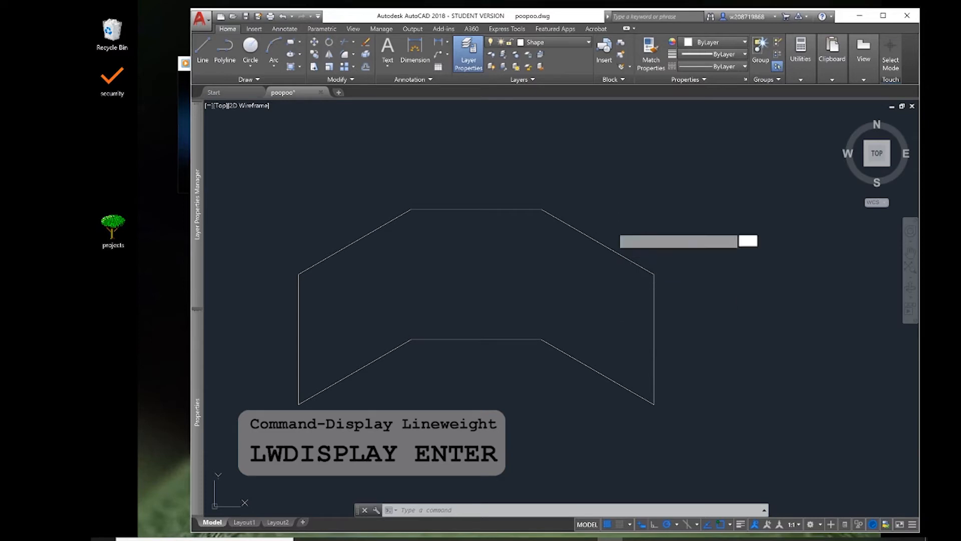
type("1")
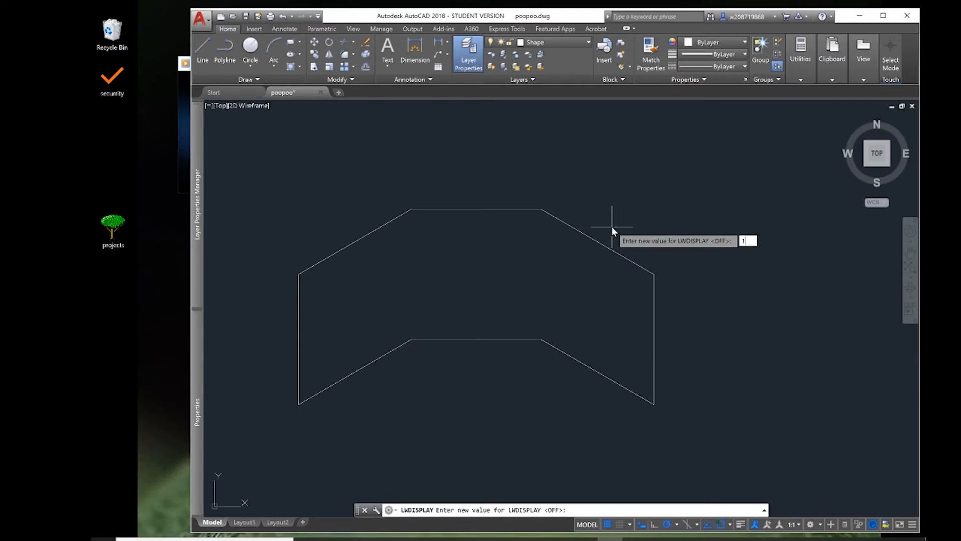
key("Return")
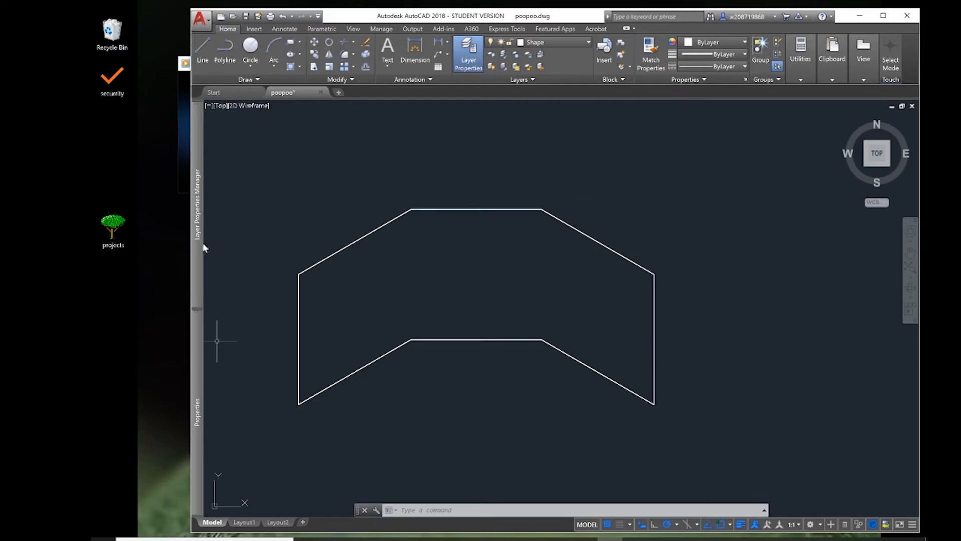
Review the available layers and check which layer the outline's top horizontal edge is on.
mouse_move(203, 242)
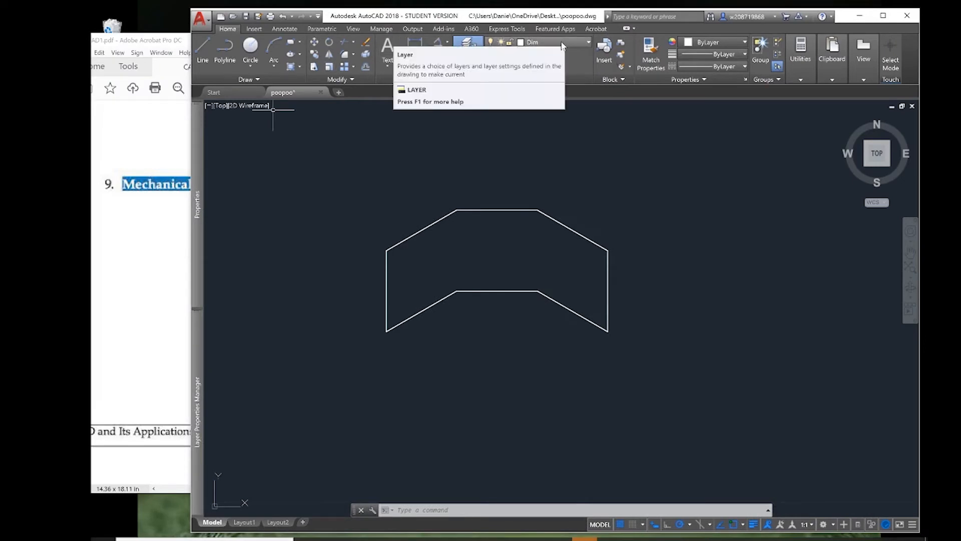
left_click(560, 42)
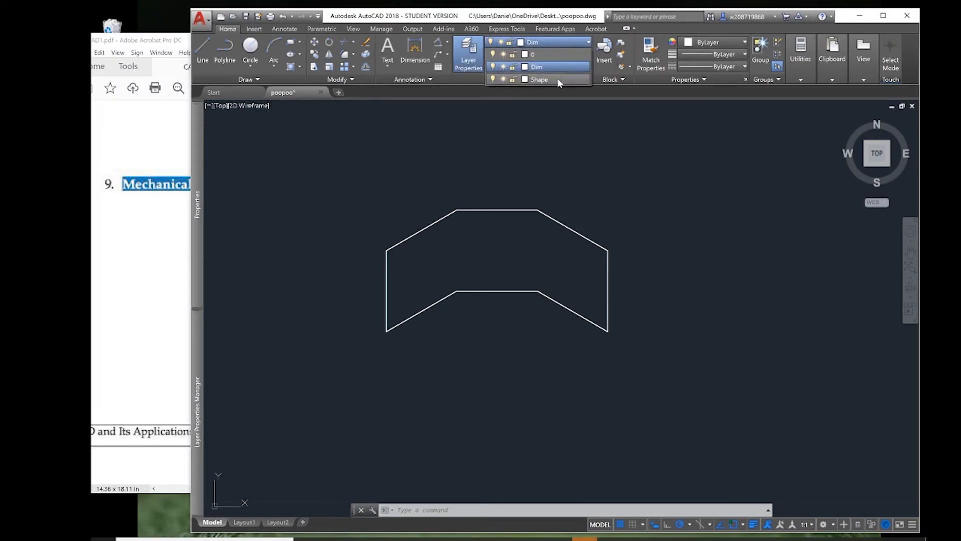
left_click(521, 183)
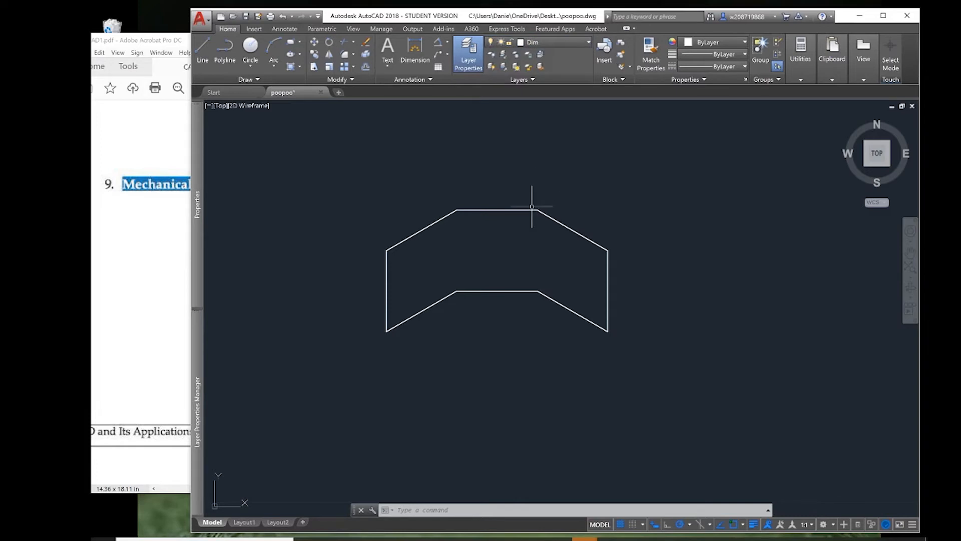
left_click(531, 210)
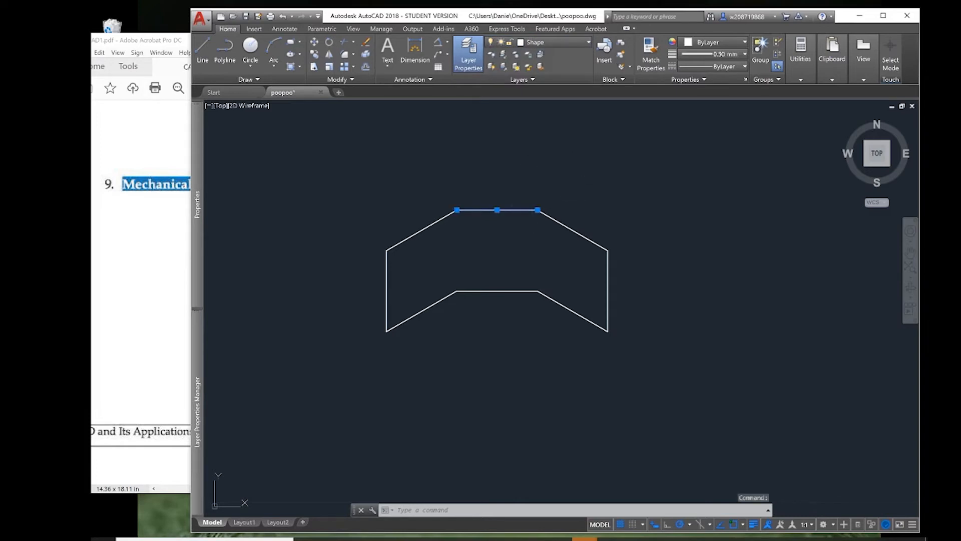
key("Escape")
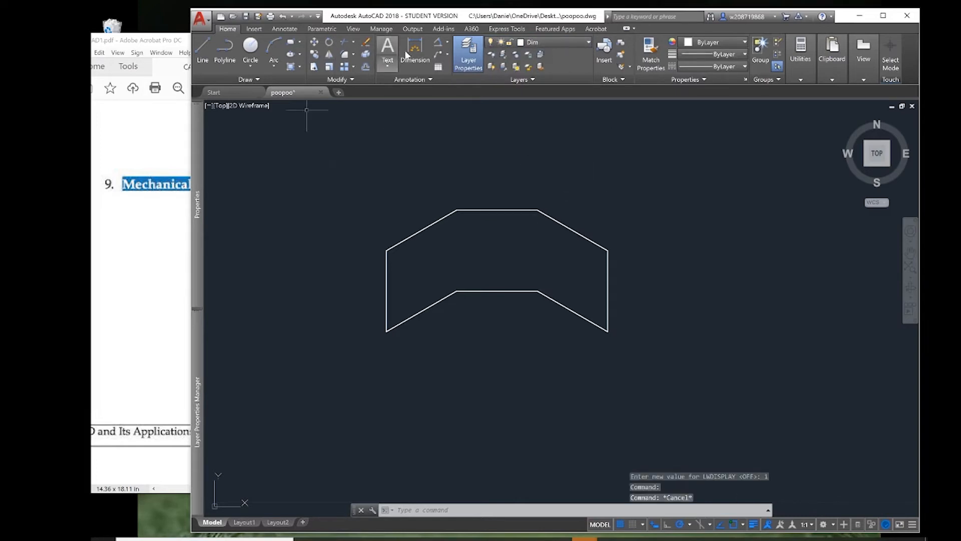
Dimension the outline's top horizontal edge between its two corners, placing the dimension line just above the edge.
left_click(412, 46)
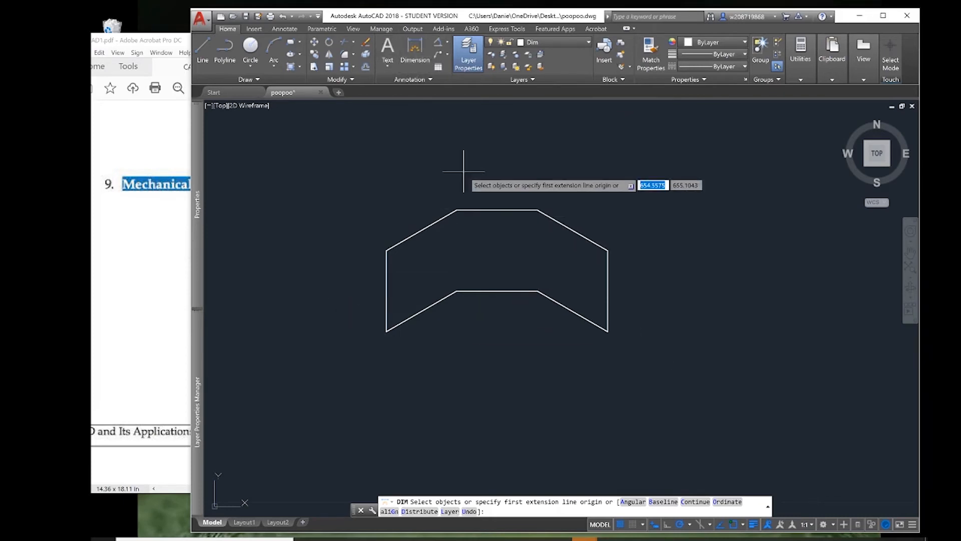
key("Escape")
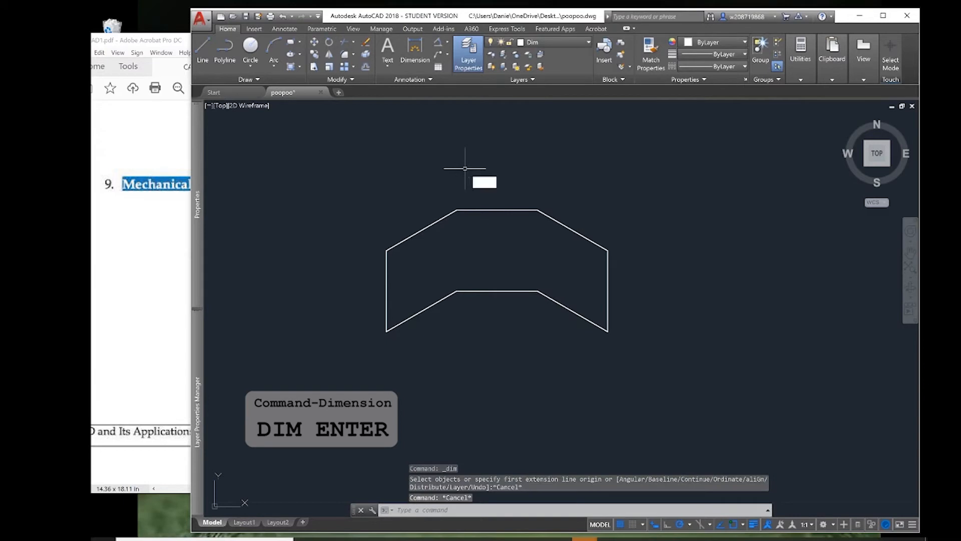
type("dim")
key("Return")
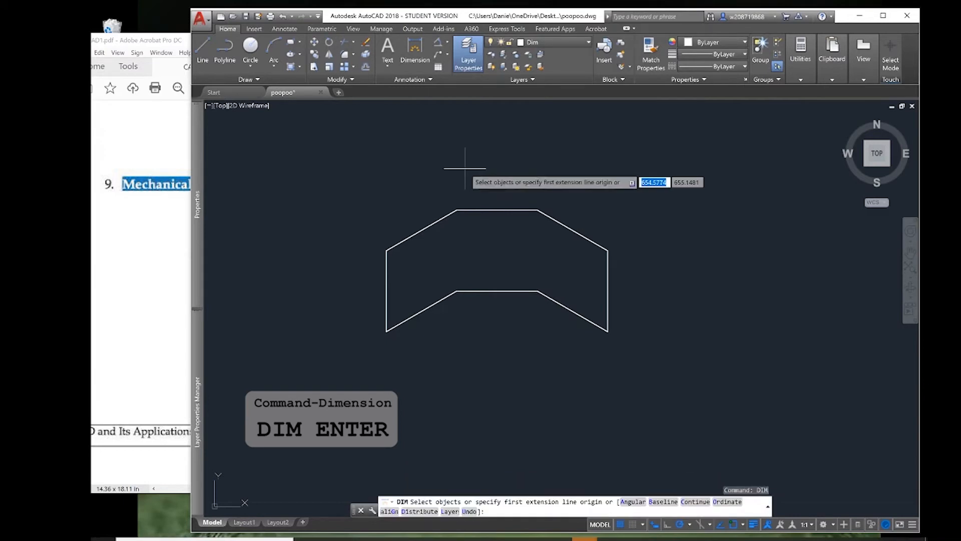
left_click(457, 210)
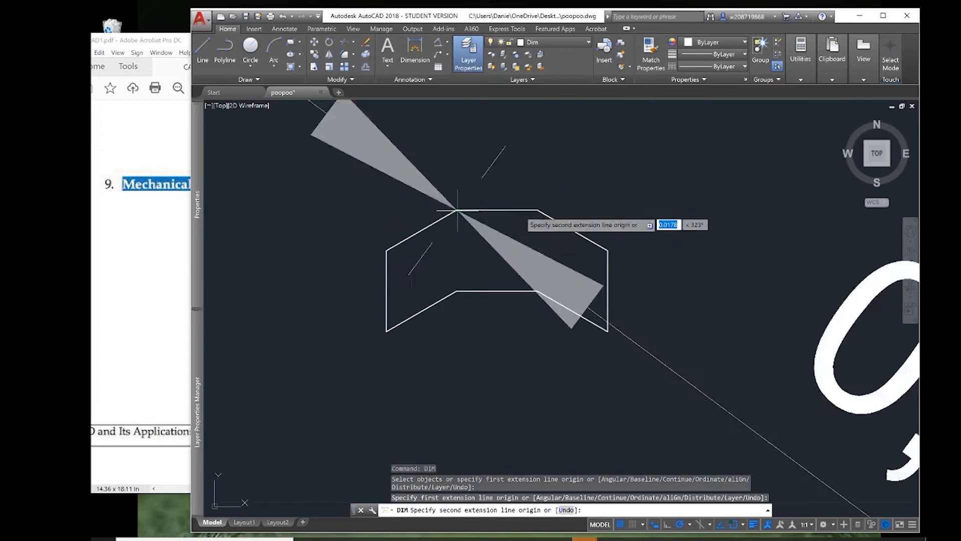
left_click(538, 211)
scroll(538, 209, "down", 6)
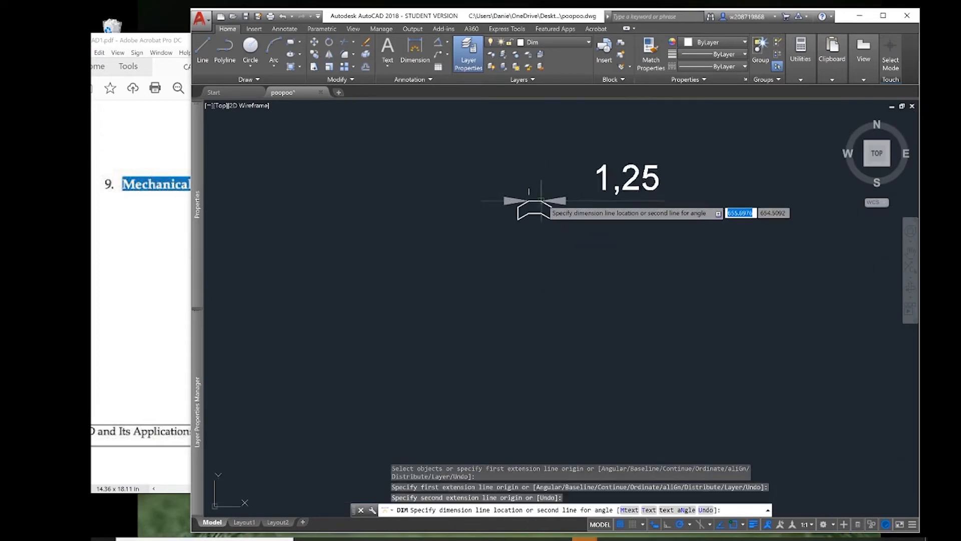
scroll(541, 200, "down", 3)
scroll(533, 200, "up", 8)
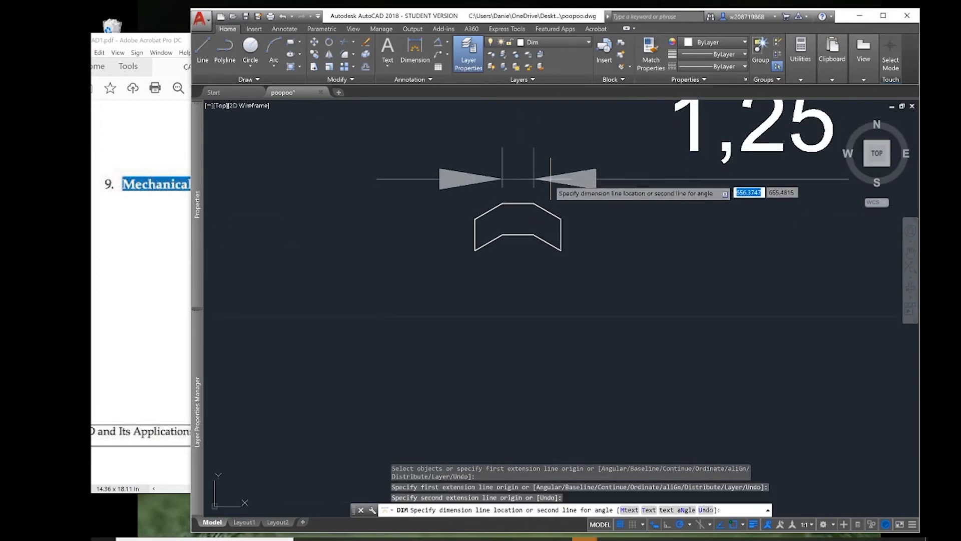
left_click(521, 192)
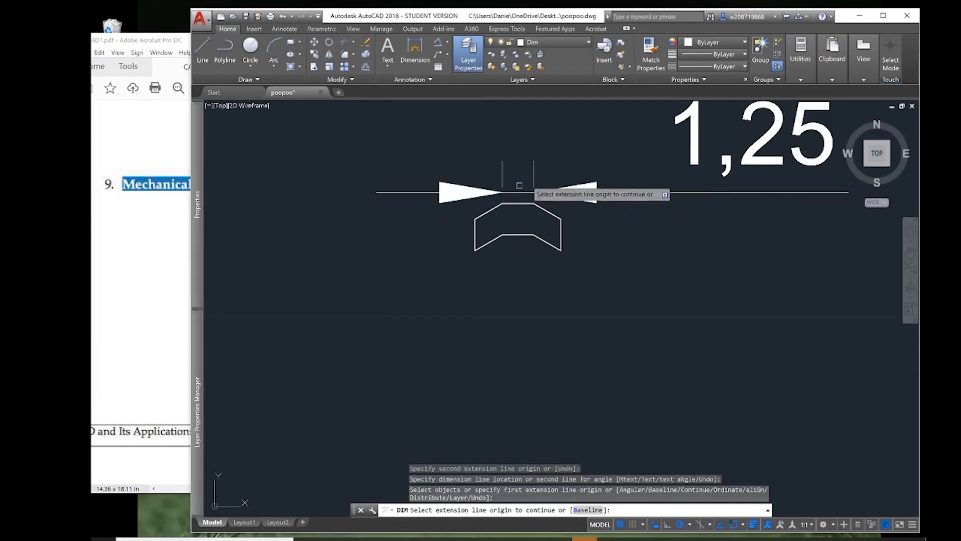
key("Return")
middle_click_drag(643, 250, 580, 286)
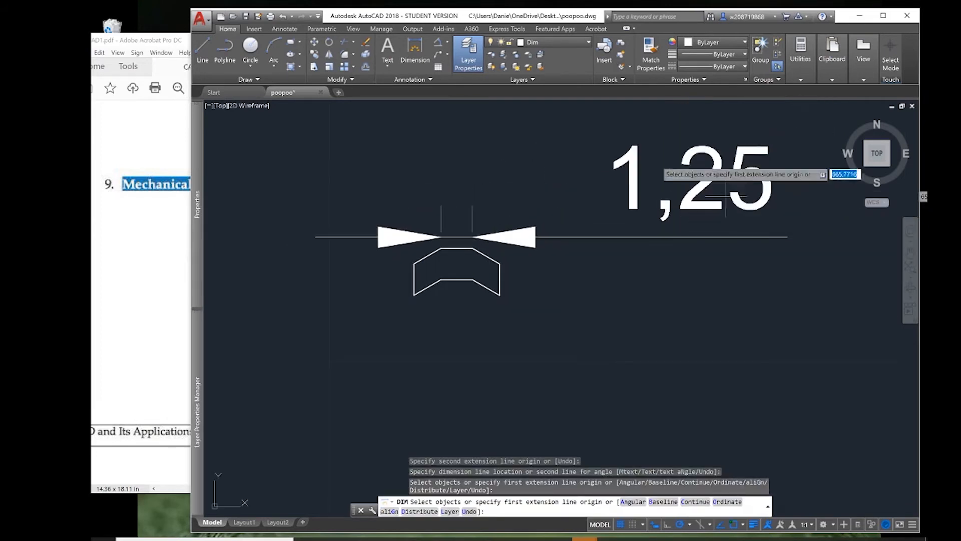
key("Escape")
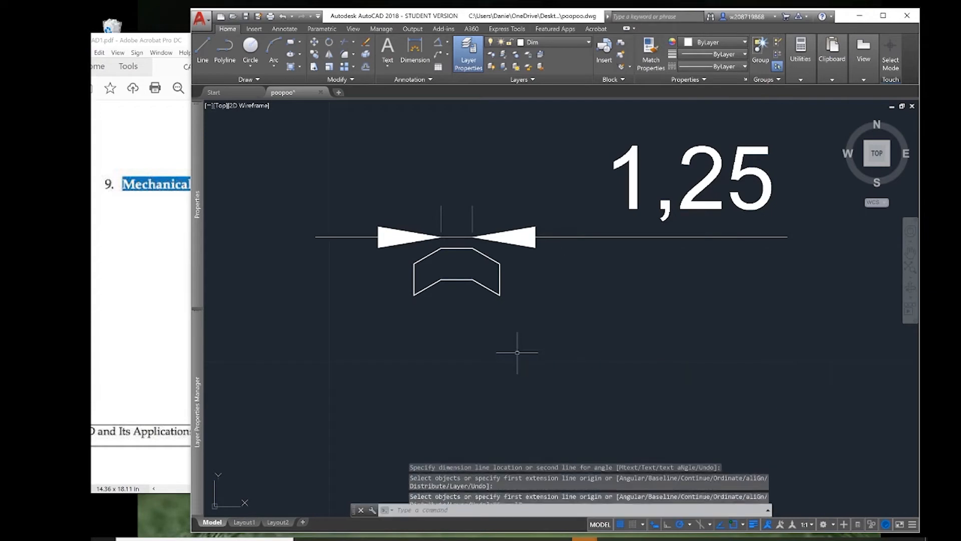
key("Escape")
key("Escape")
key("Escape")
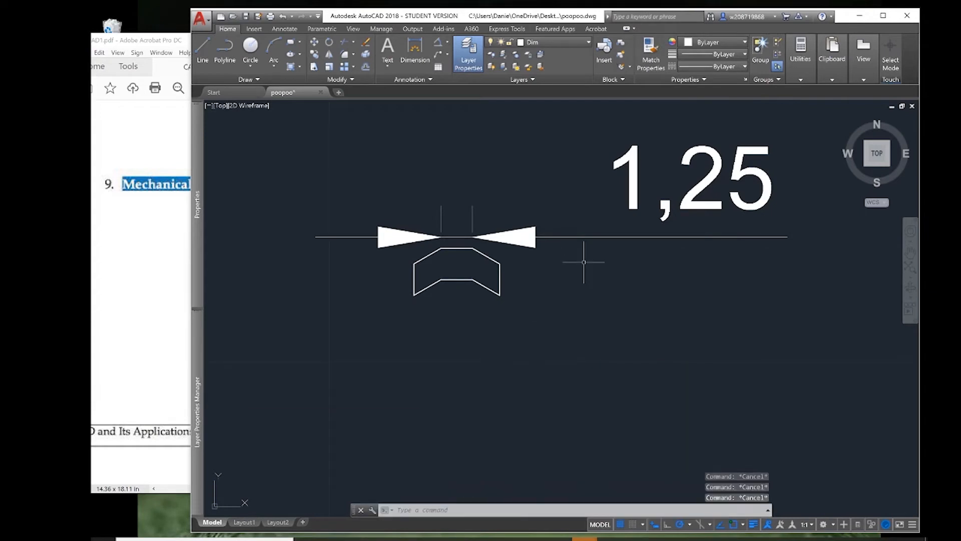
Modify the ISO-25 dimension style to arrow size 0.08, text height 0.1 and vertically centered text.
type("dims")
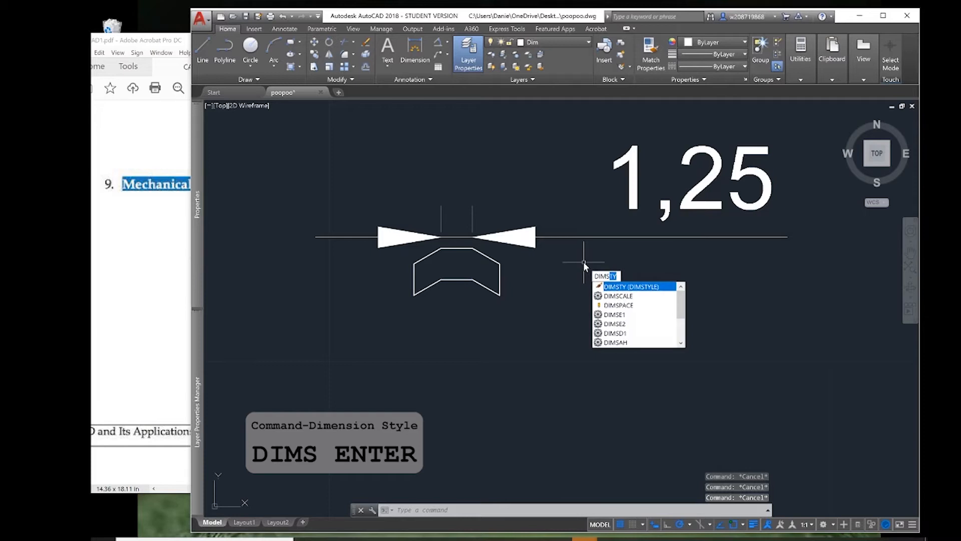
key("Return")
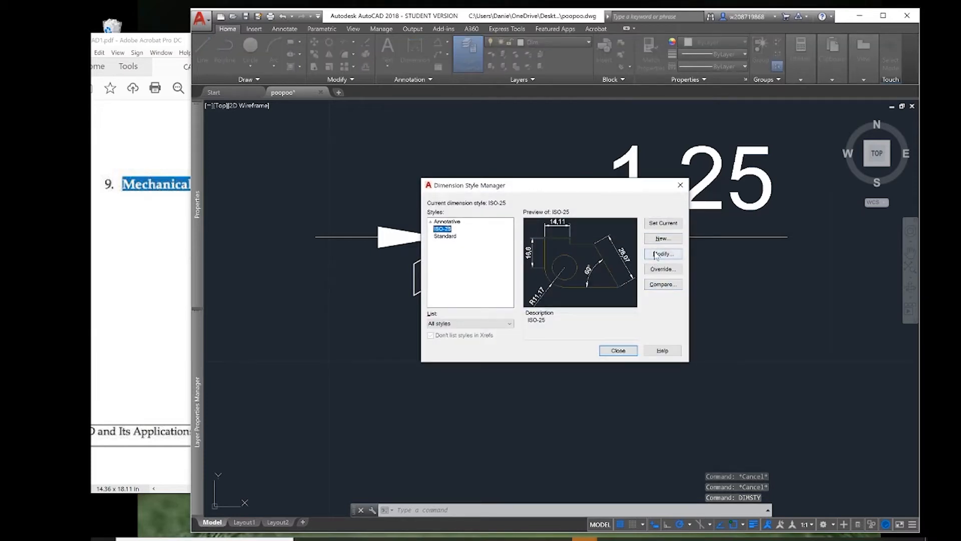
left_click(661, 259)
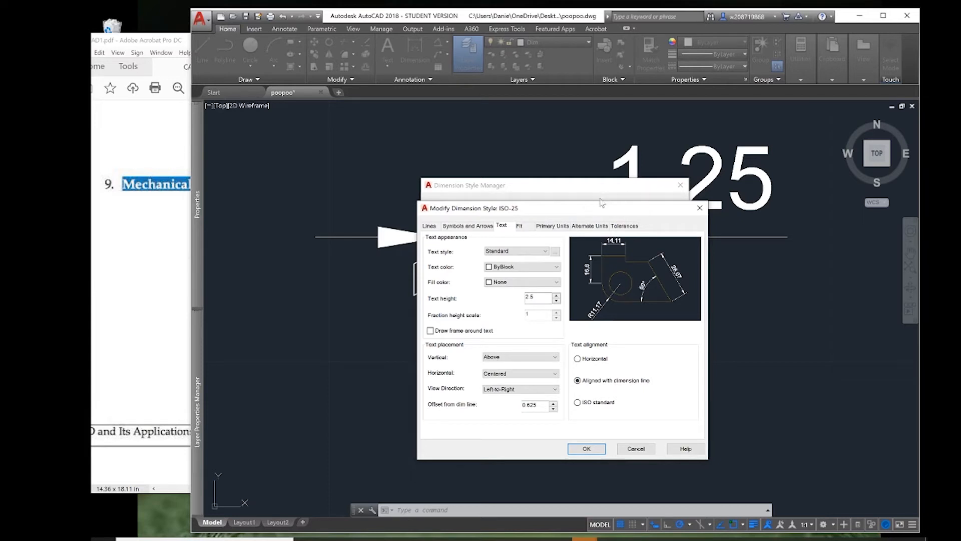
left_click(469, 226)
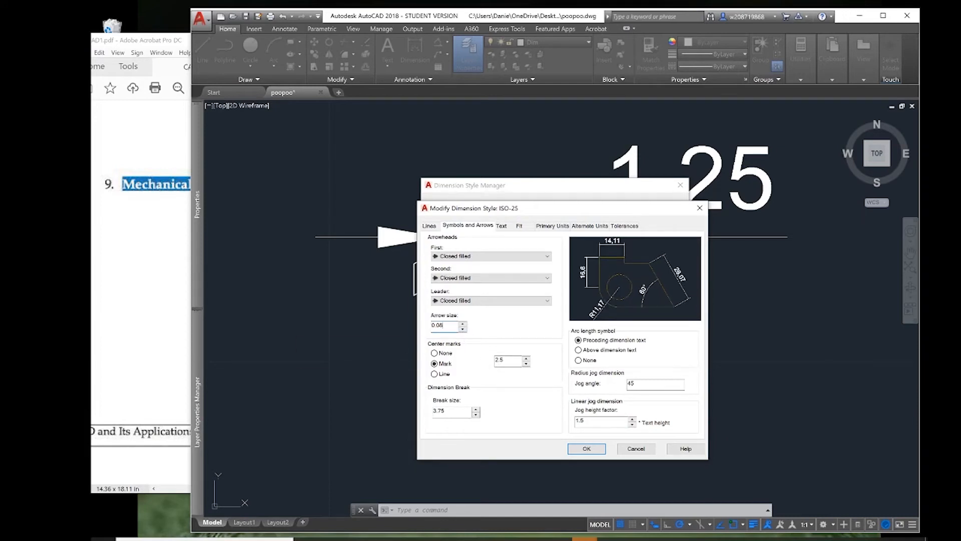
left_click(501, 226)
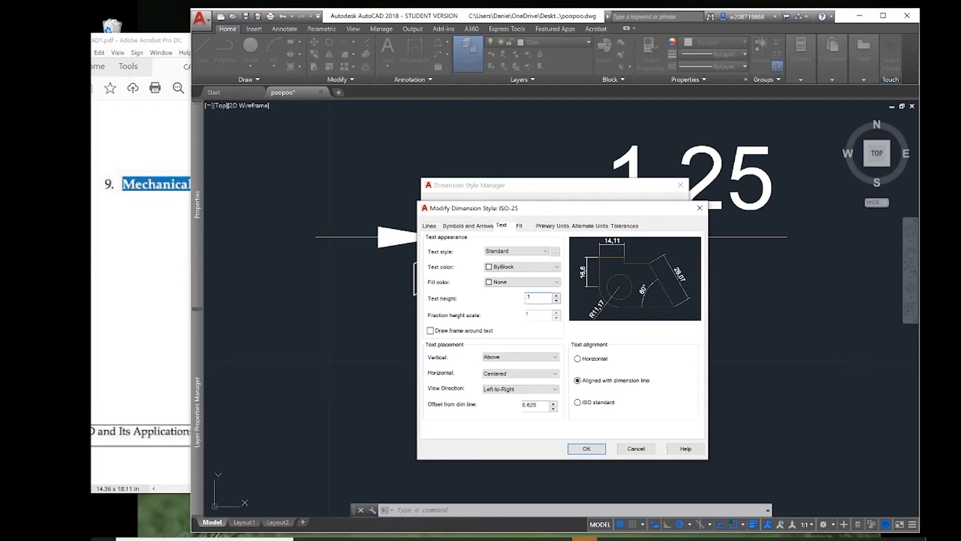
type("0.")
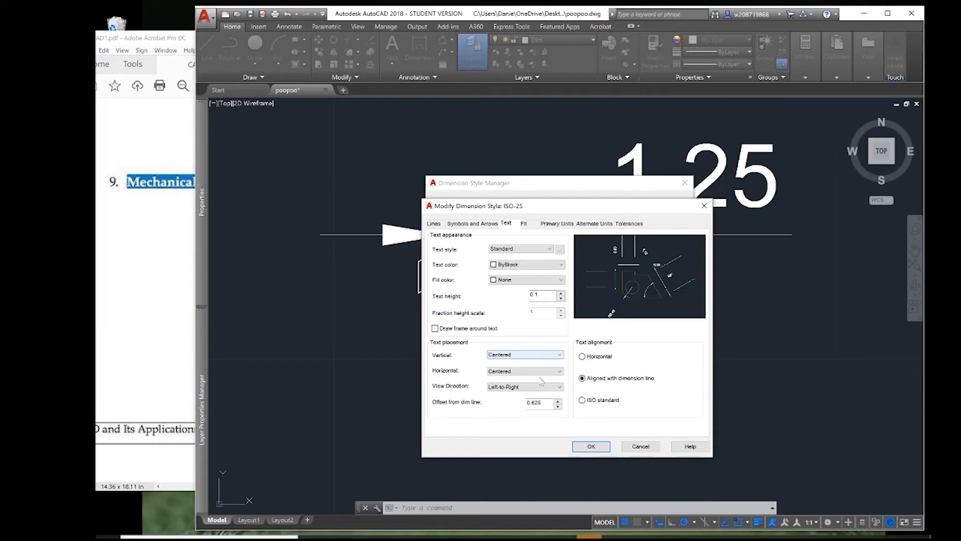
left_click(474, 224)
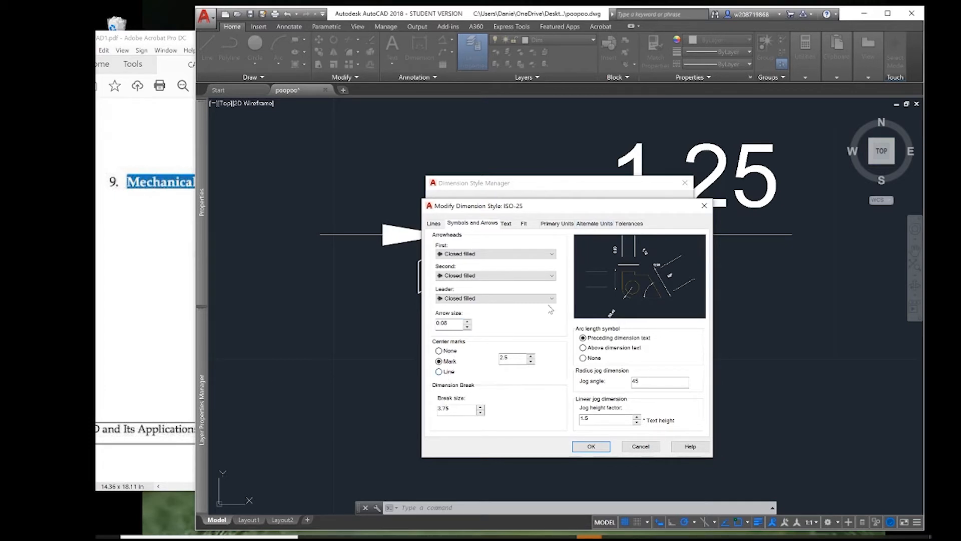
Match the ISO-25 primary units to the CAD1.pdf dimensions: precision 0.000, period decimal separator, trailing zeros not suppressed, and apply the style.
left_click(559, 226)
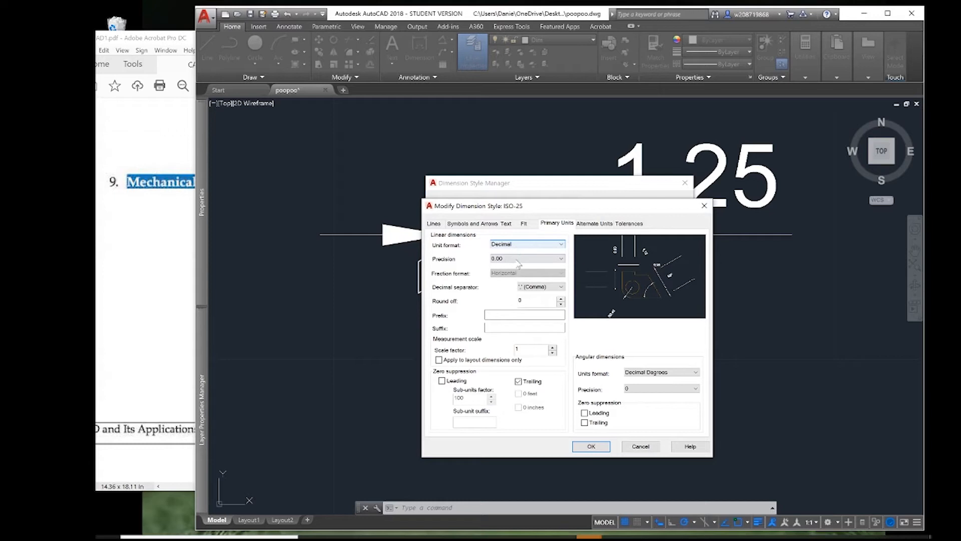
left_click(152, 296)
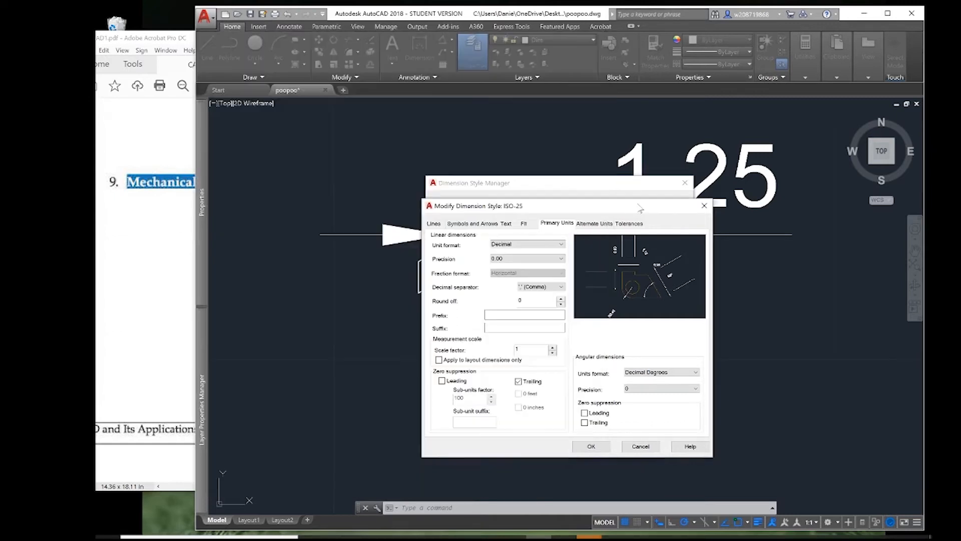
left_click(638, 213)
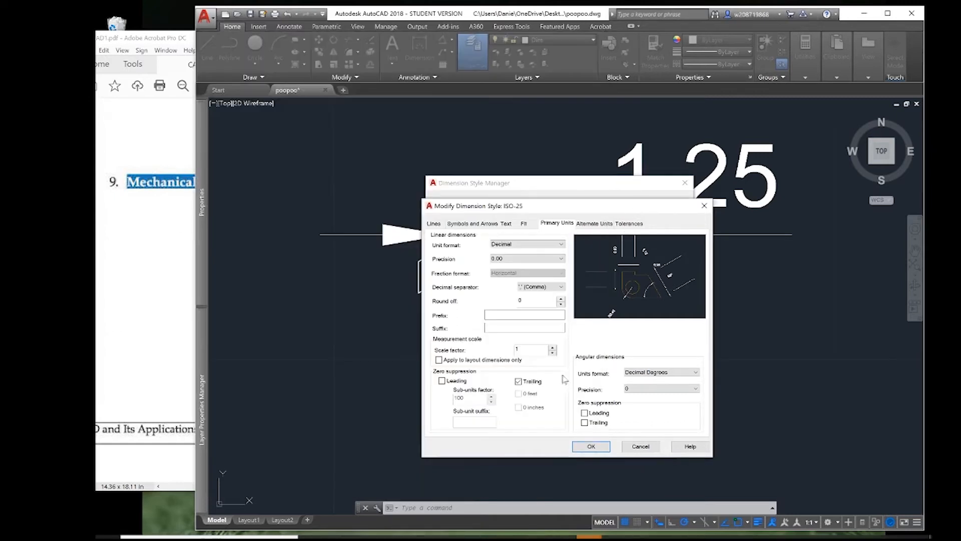
left_click(519, 381)
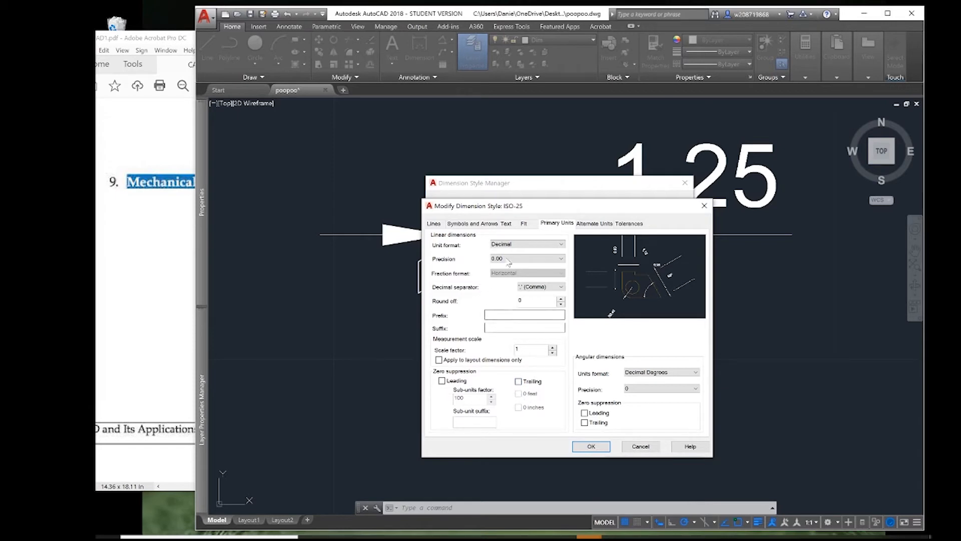
left_click(511, 258)
left_click(515, 287)
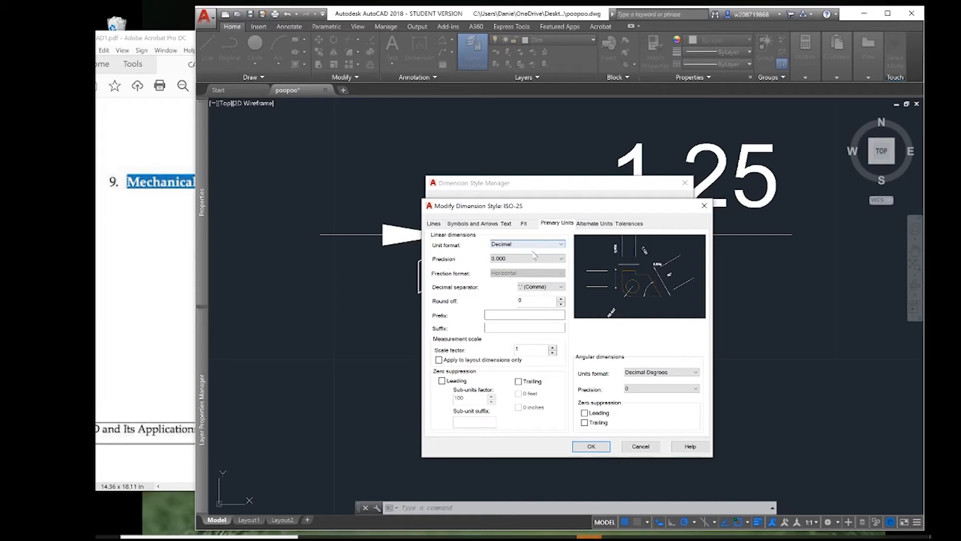
left_click(543, 289)
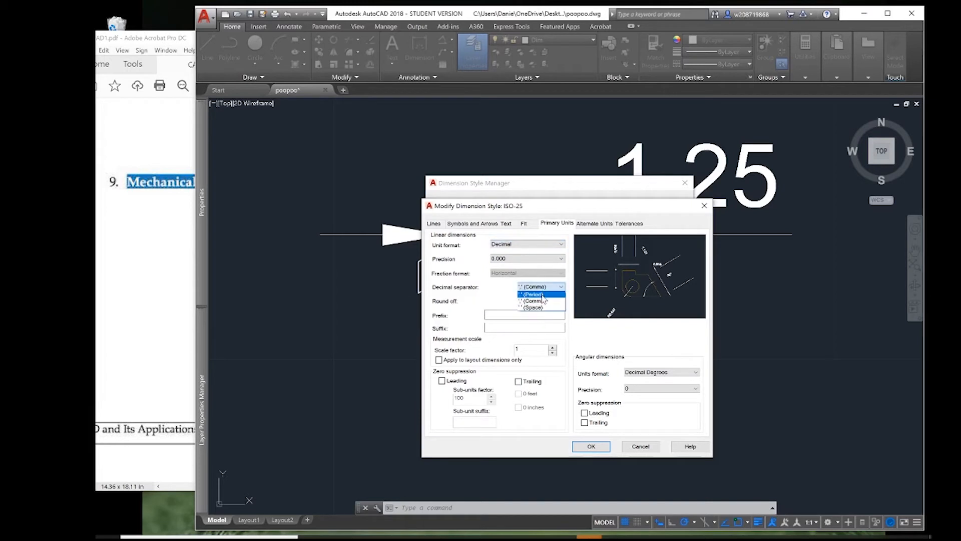
left_click(549, 294)
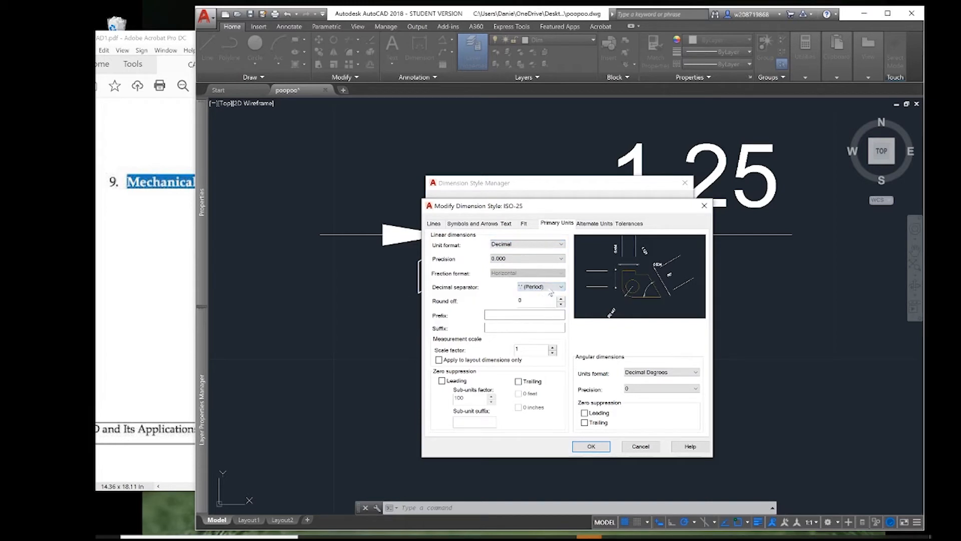
left_click(592, 449)
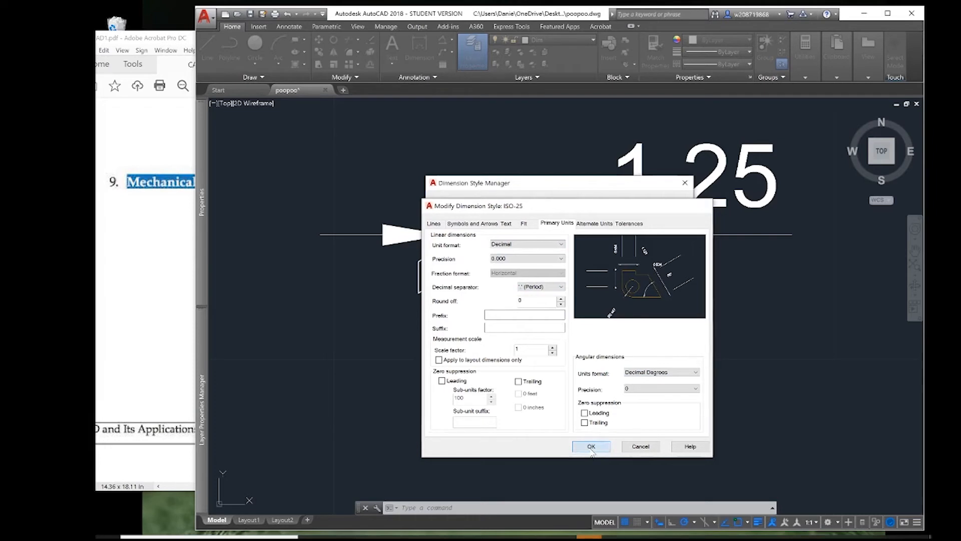
left_click(617, 344)
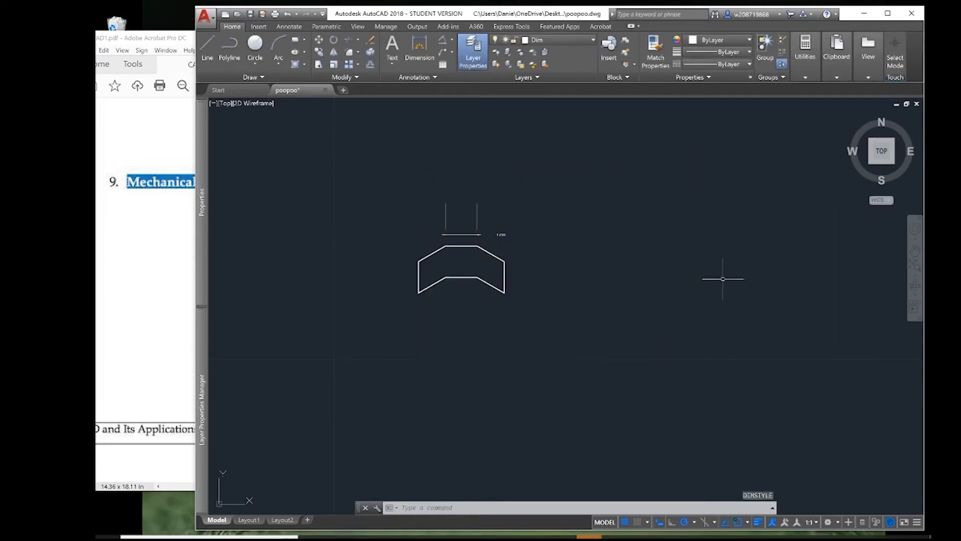
Set the ISO-25 extension lines to extend 0.05 beyond the dimension lines, reduce their offset from origin, and apply the style.
scroll(468, 230, "up", 8)
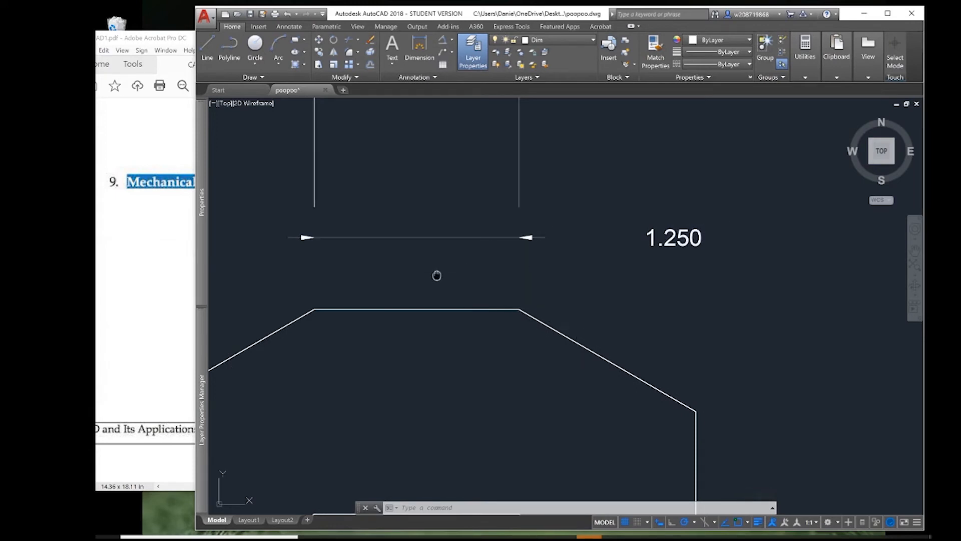
mouse_move(436, 275)
middle_mouse_down()
mouse_move(483, 393)
mouse_move(481, 343)
mouse_move(479, 359)
middle_mouse_up()
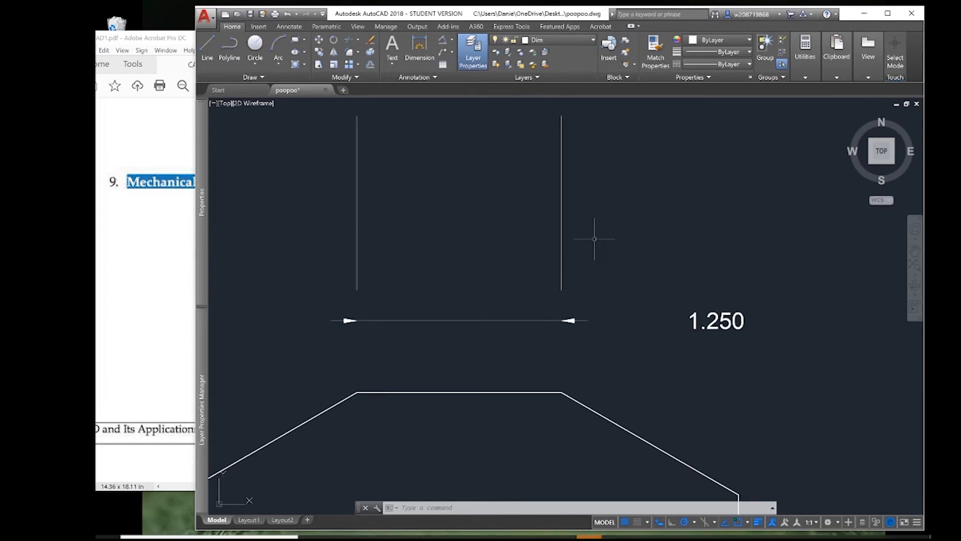
type("d")
key("Return")
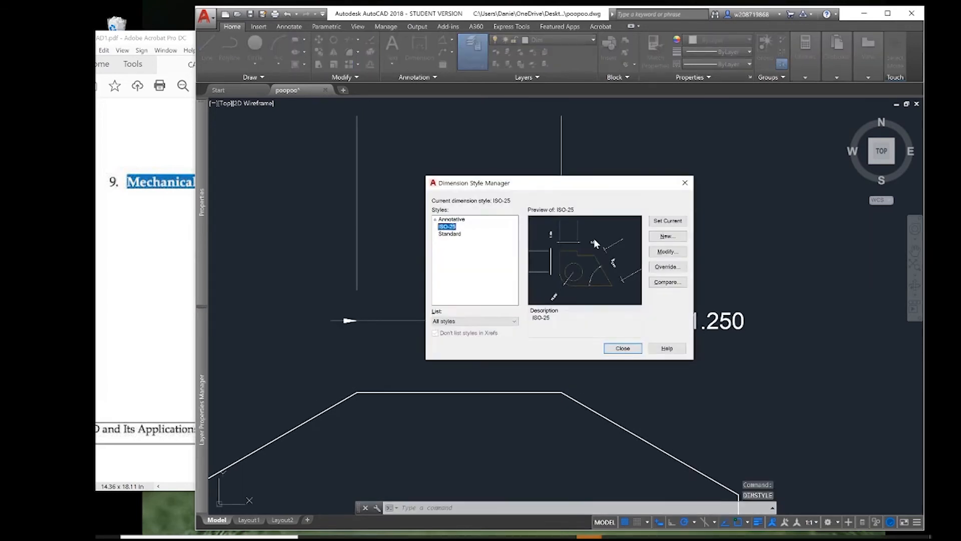
left_click(668, 252)
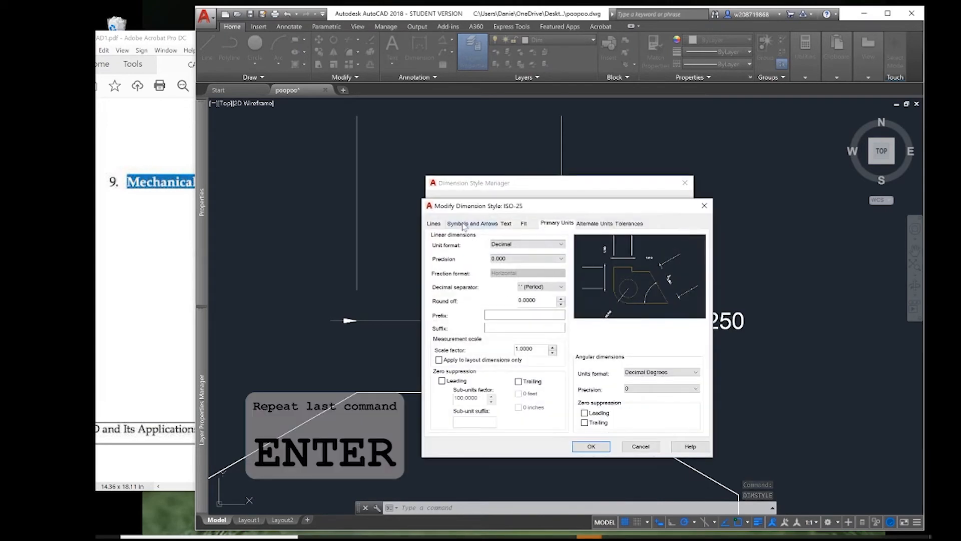
left_click(435, 224)
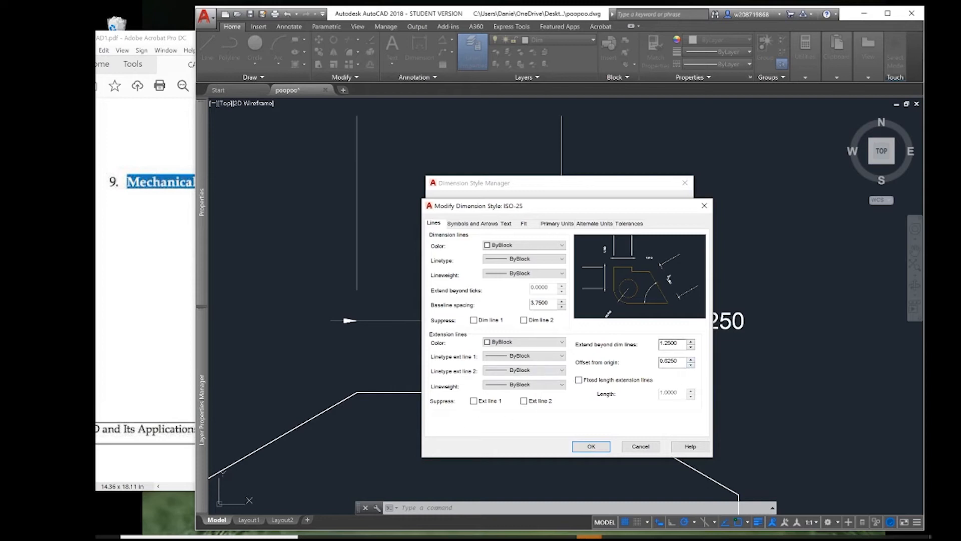
double_click(669, 344)
key("BackSpace")
key("Tab")
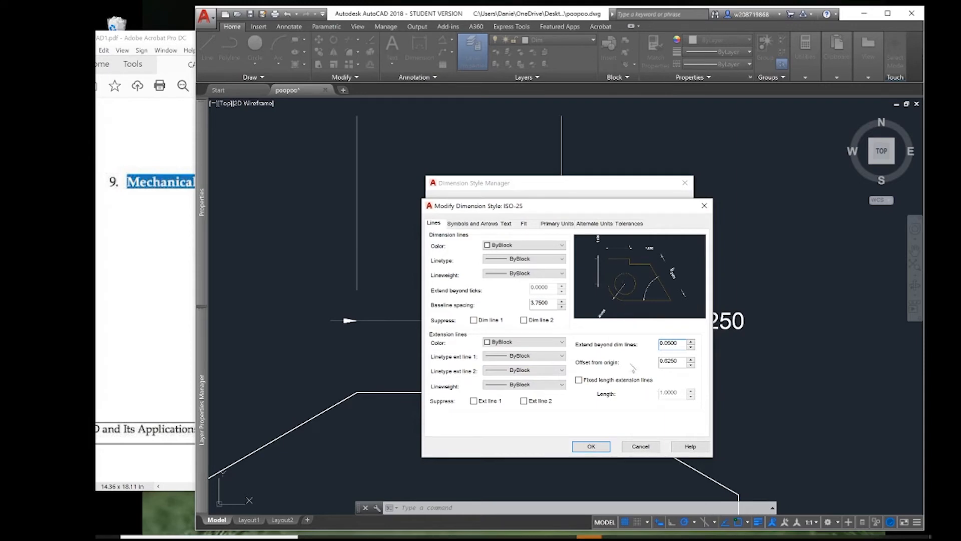
key("Tab")
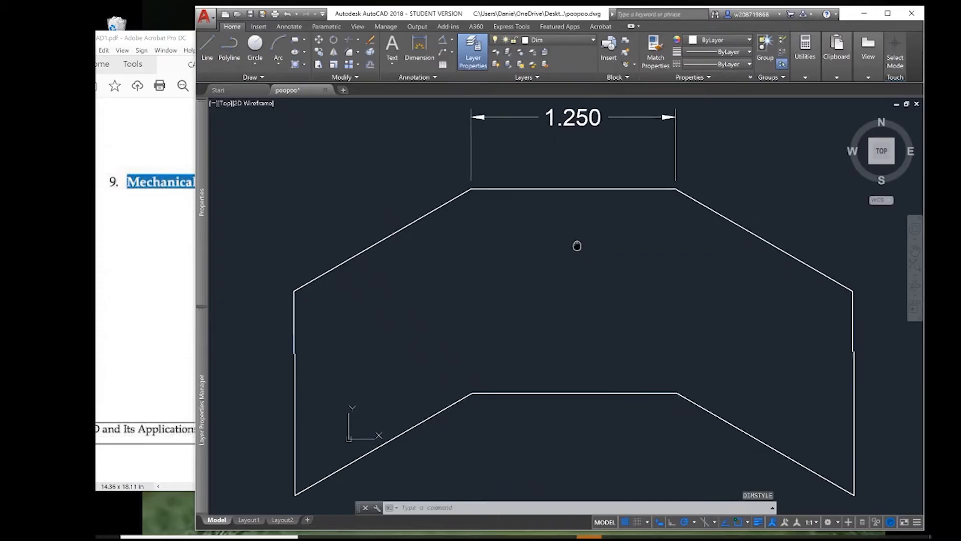
Dimension the outline's upper-right sloped edge and its right vertical edge, placing both dimension lines just outside the shape.
scroll(579, 207, "down", 2)
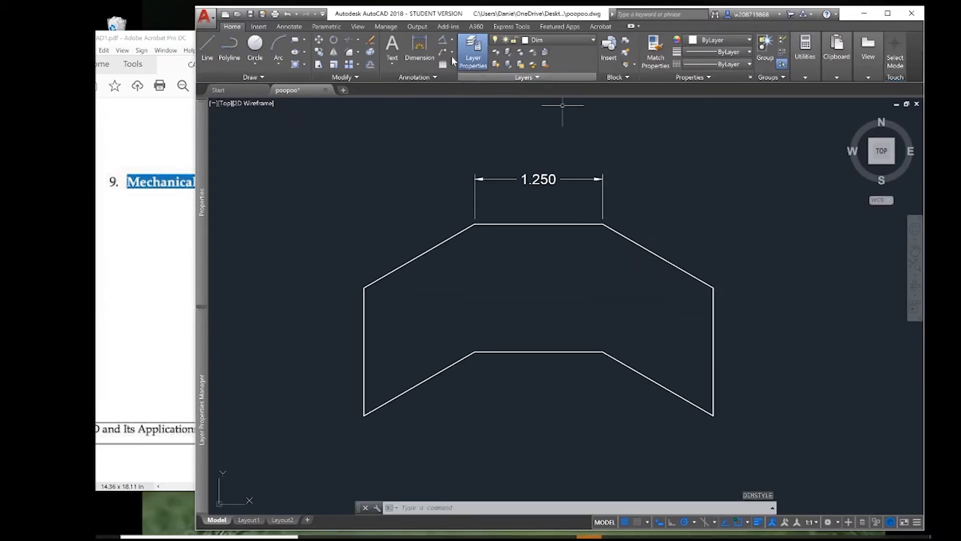
left_click(419, 47)
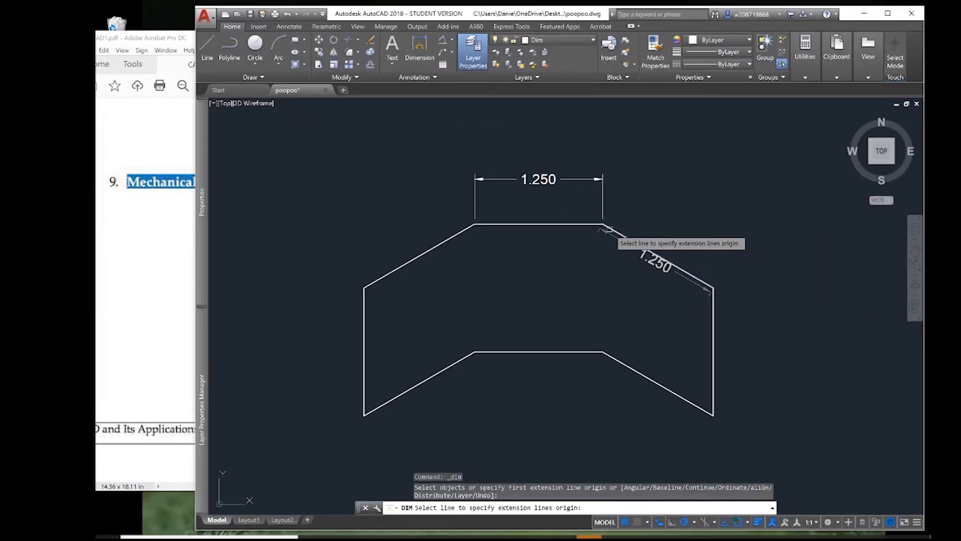
key("Return")
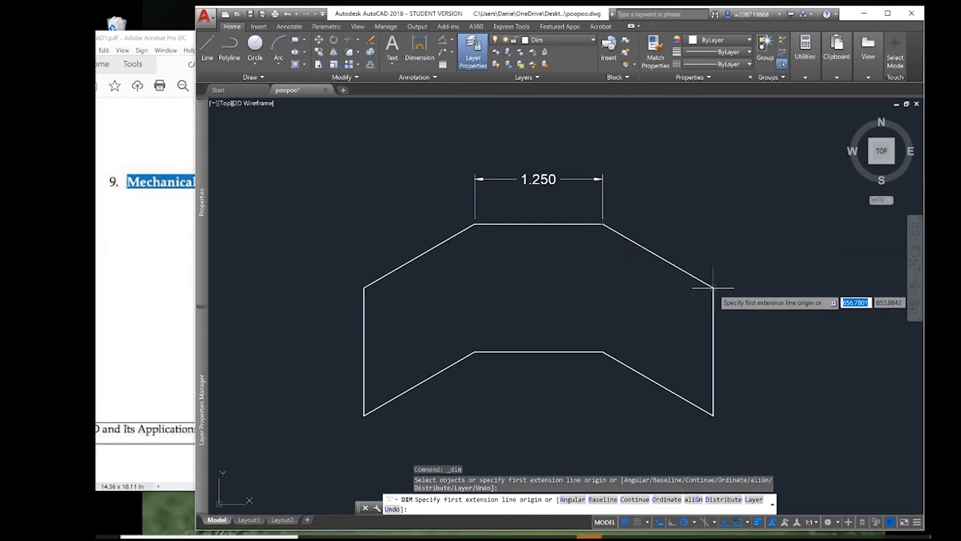
left_click(637, 244)
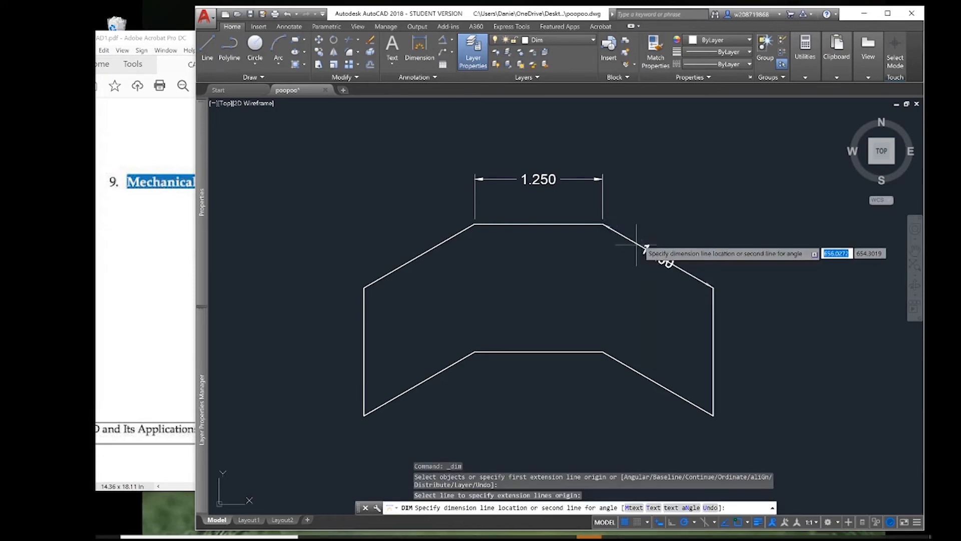
left_click(656, 205)
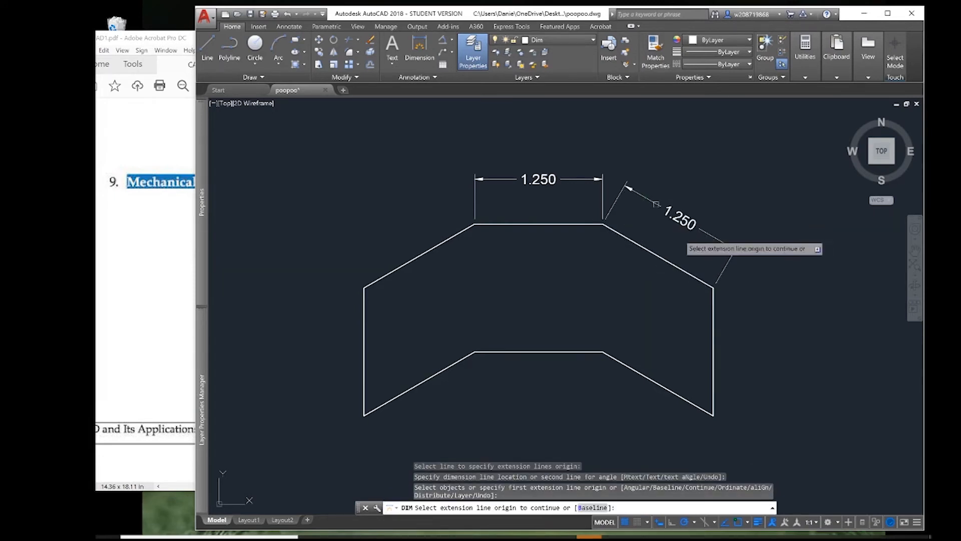
left_click(713, 373)
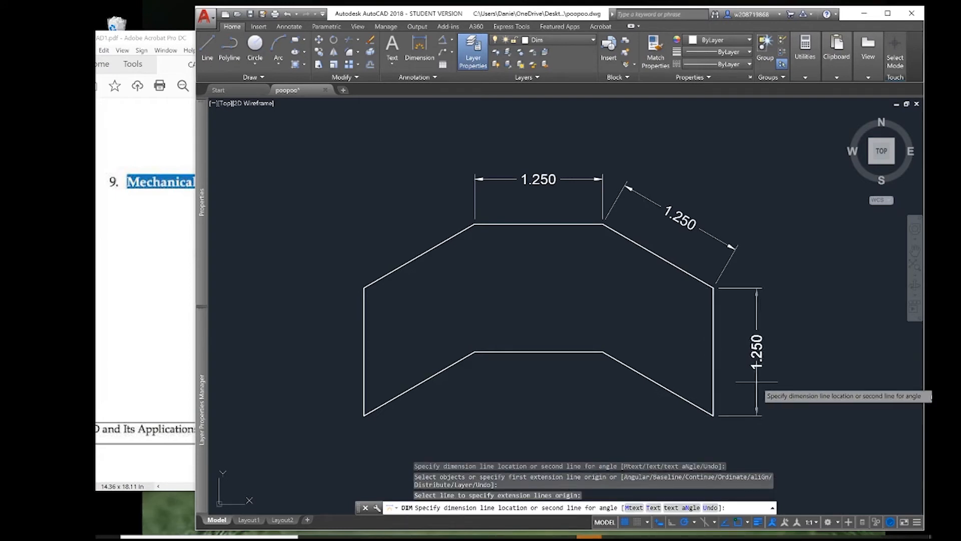
left_click(756, 388)
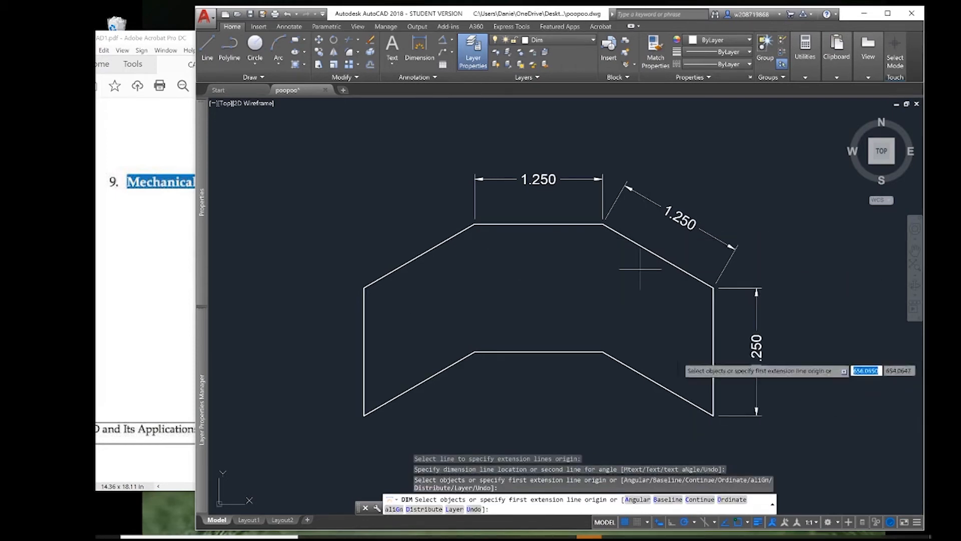
Compare the dimensions with CAD1.pdf and change the dimension style's text alignment to horizontal.
left_click(150, 286)
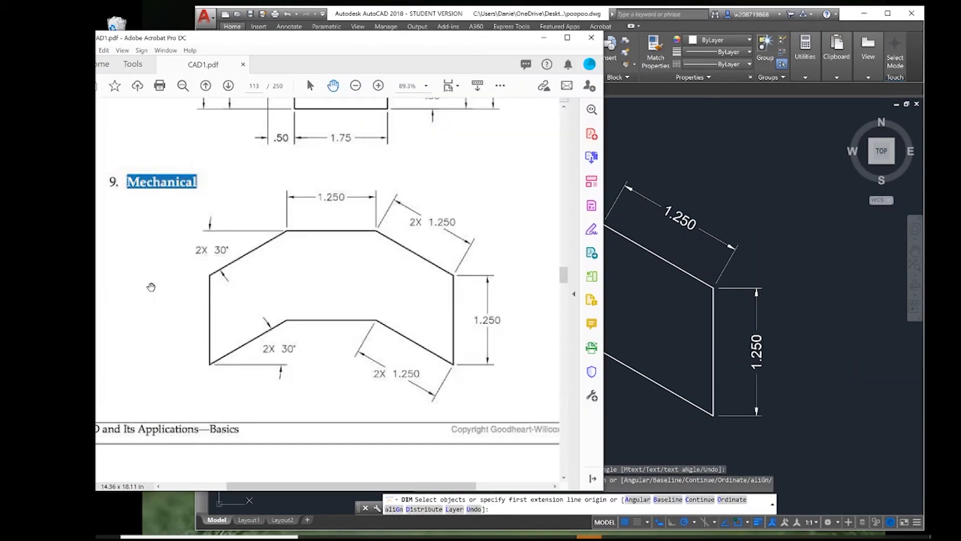
left_click(787, 193)
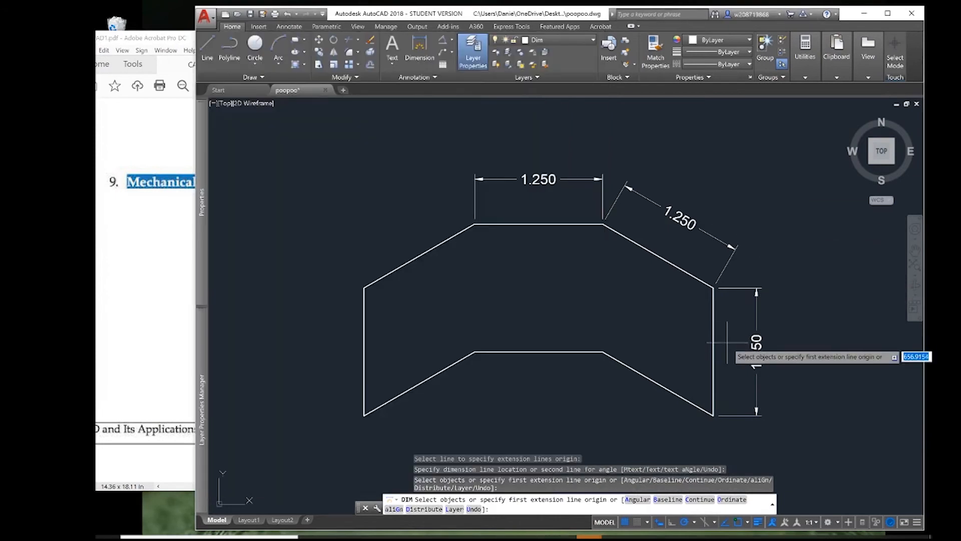
type("dims")
key("Return")
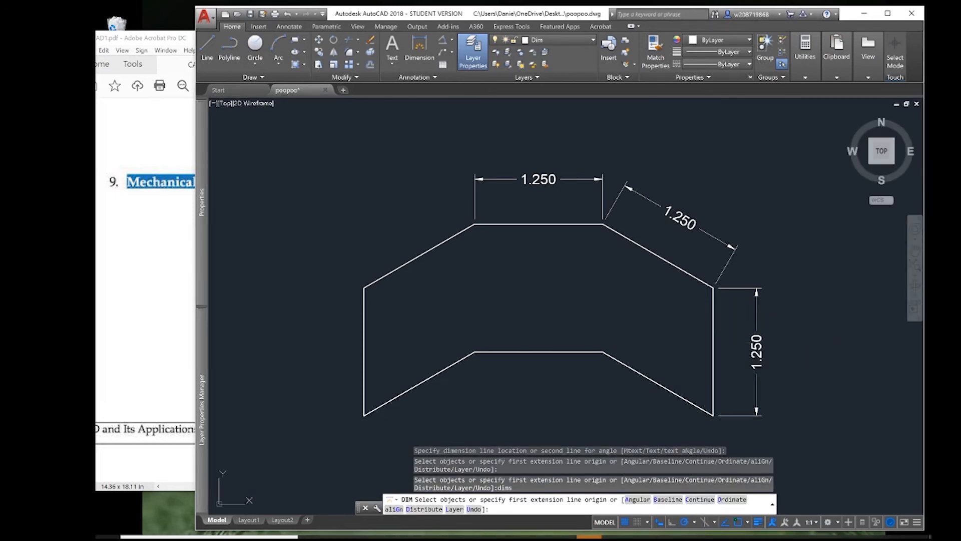
left_click(630, 349)
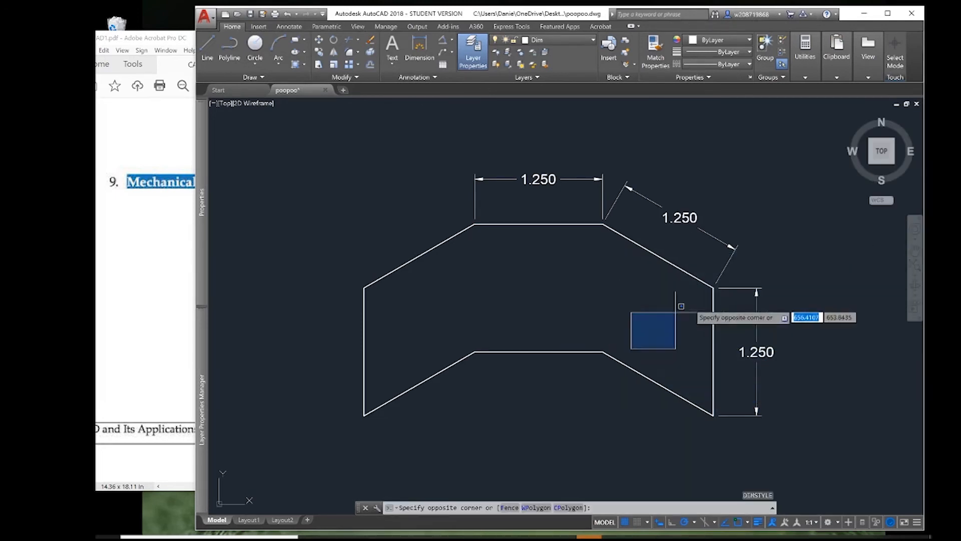
left_click(675, 312)
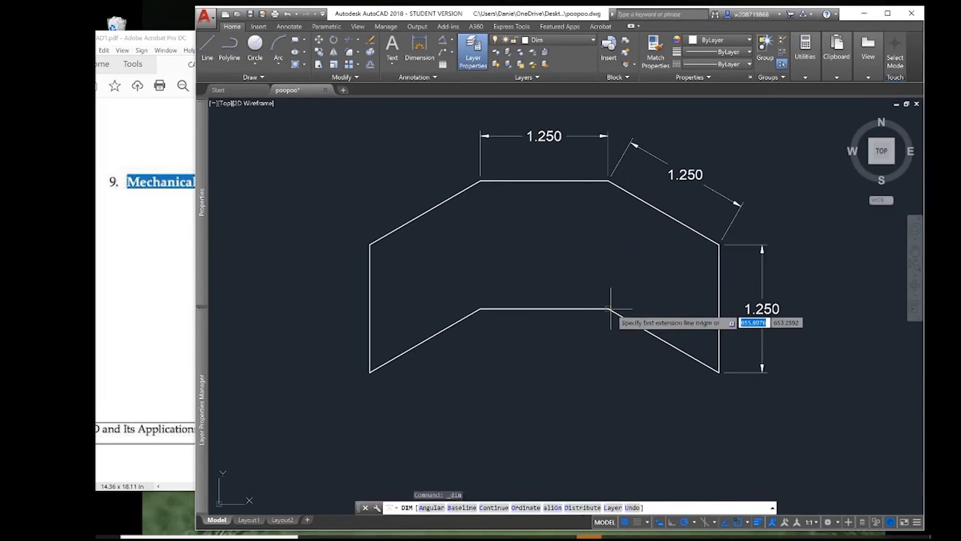
Dimension the lower-right sloped edge between its two corners, placing the dimension line below it, and check CAD1.pdf.
left_click(609, 309)
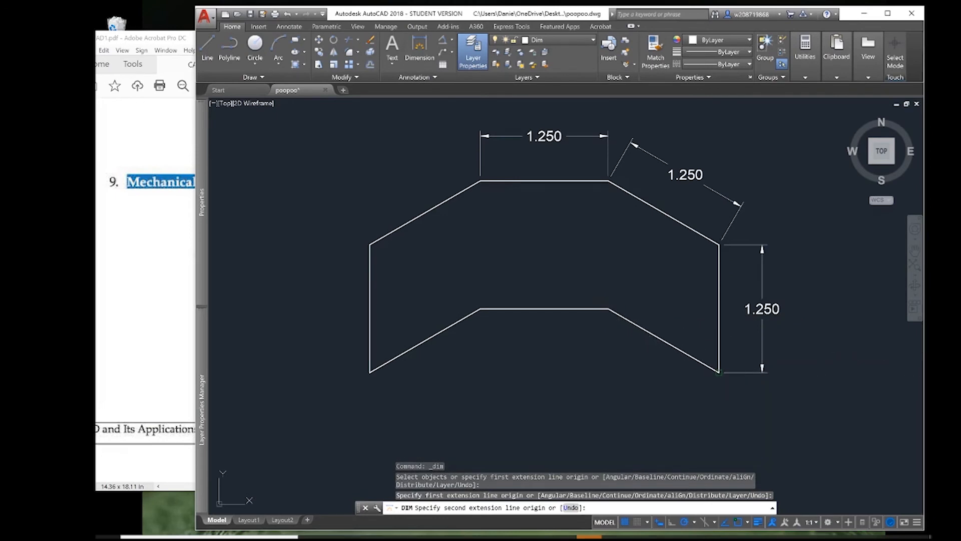
left_click(720, 372)
left_click(688, 405)
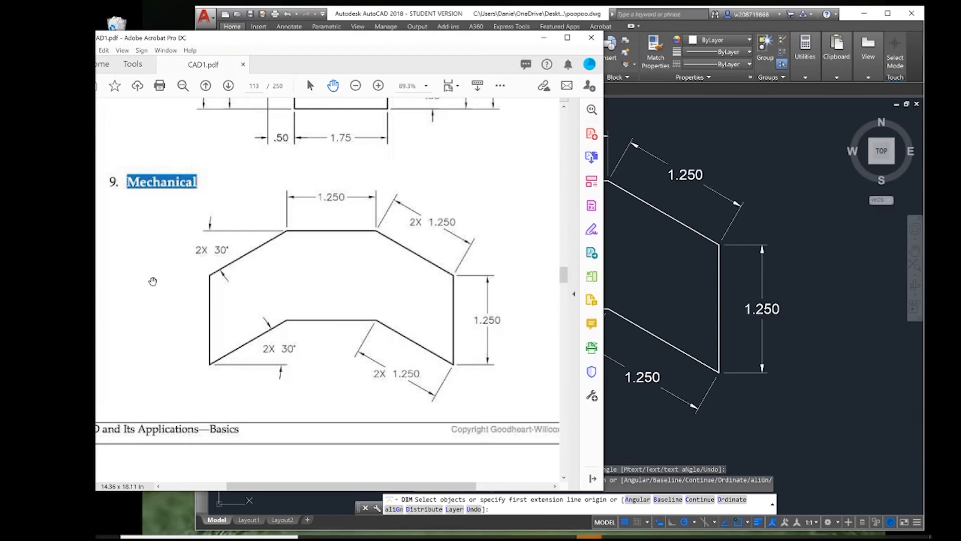
left_click(125, 289)
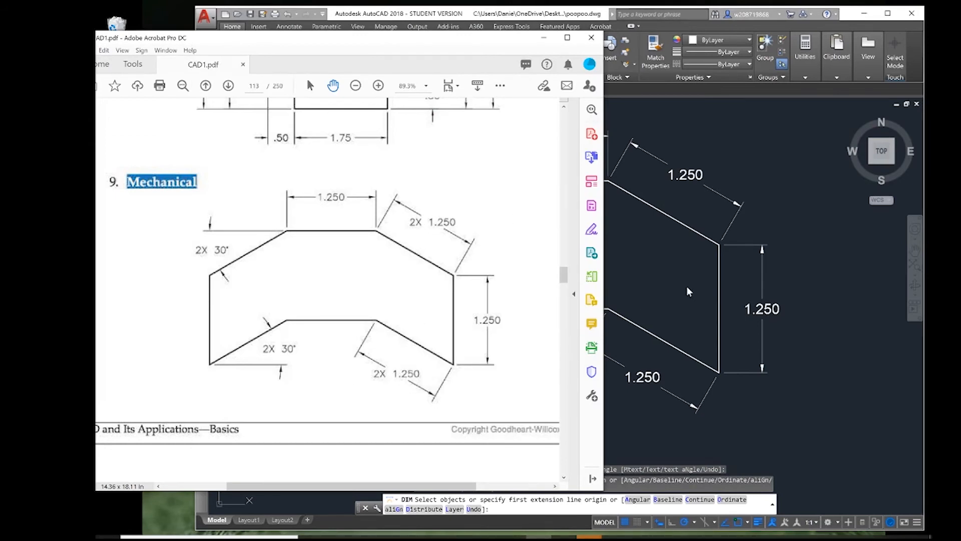
left_click(592, 41)
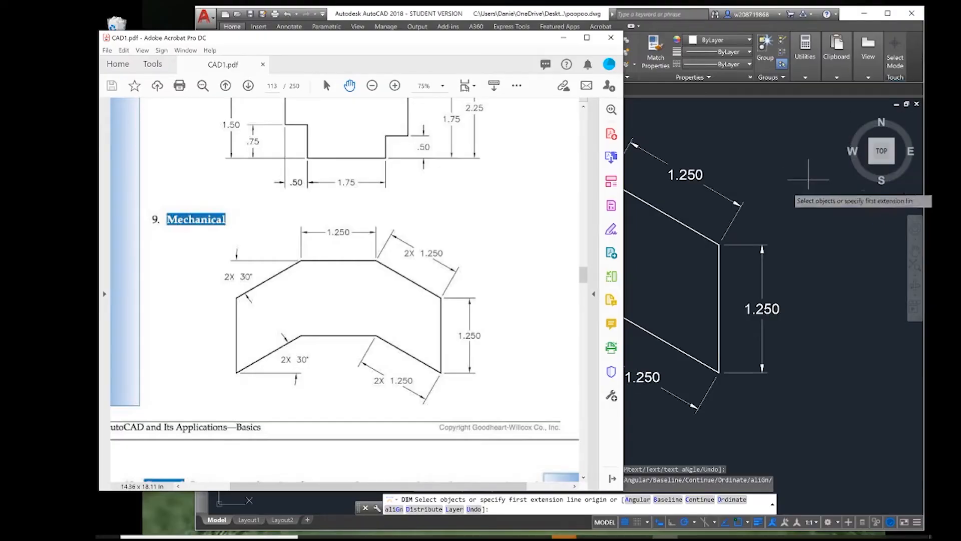
left_click(769, 149)
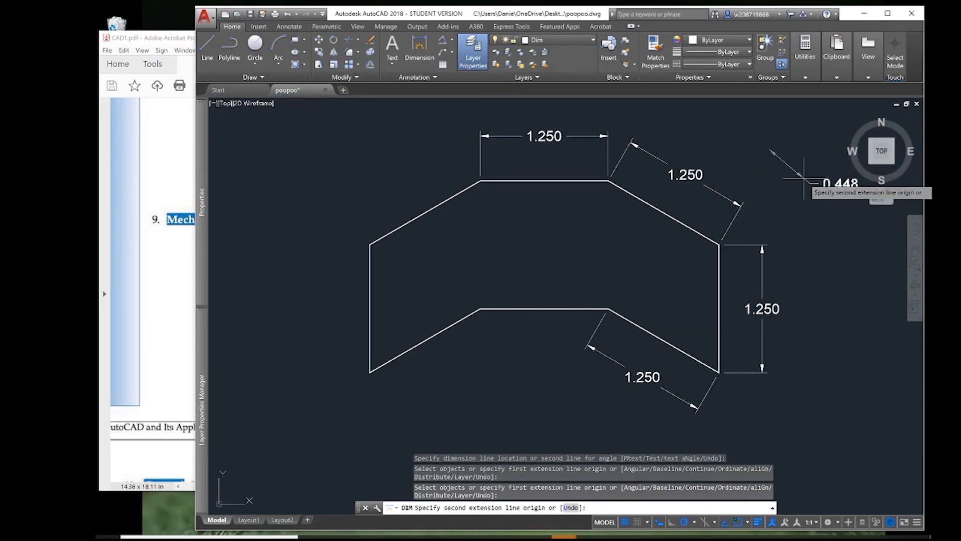
key("Escape")
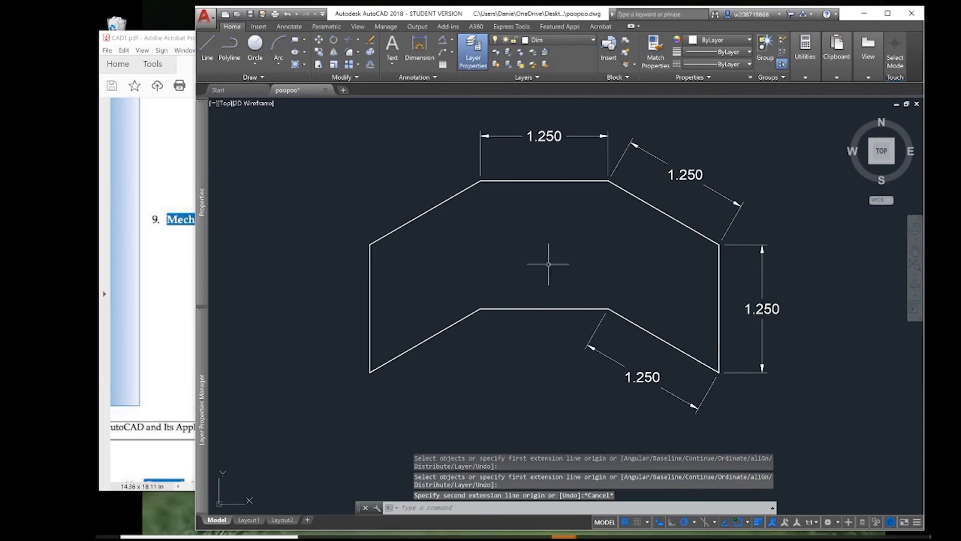
type("MT")
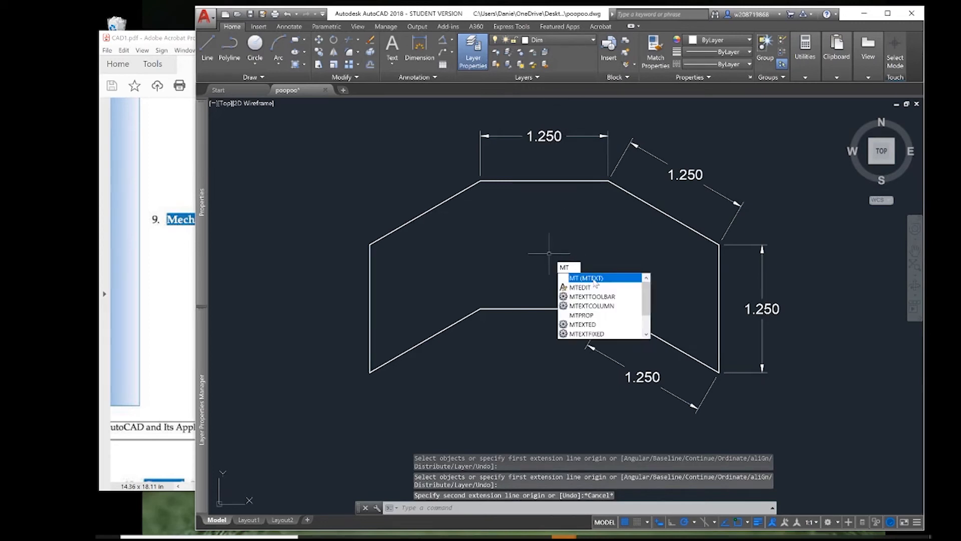
left_click(595, 279)
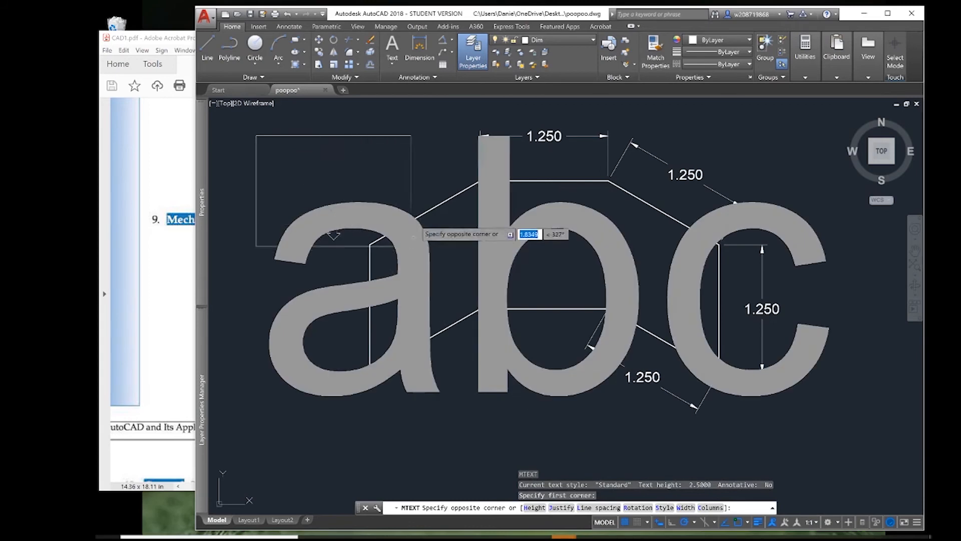
left_click(330, 178)
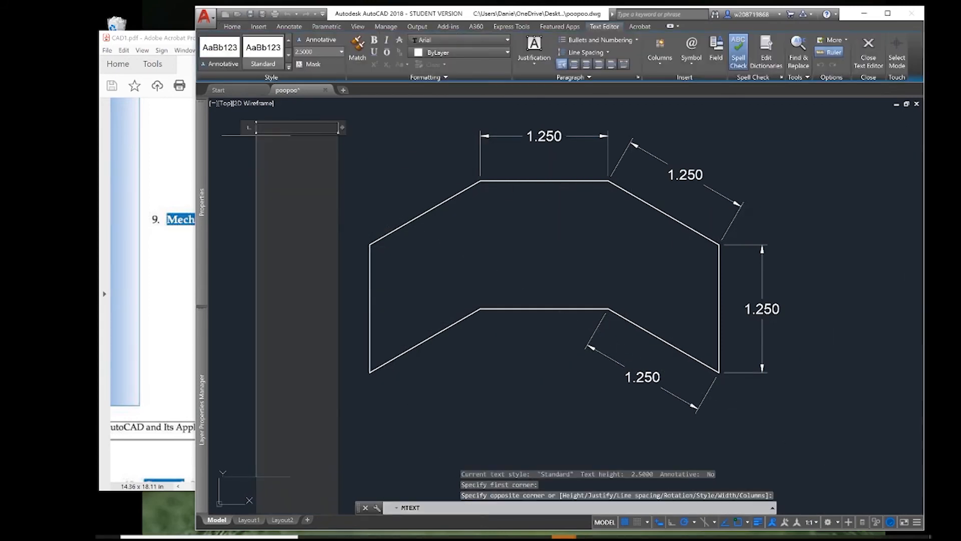
type("fghsf")
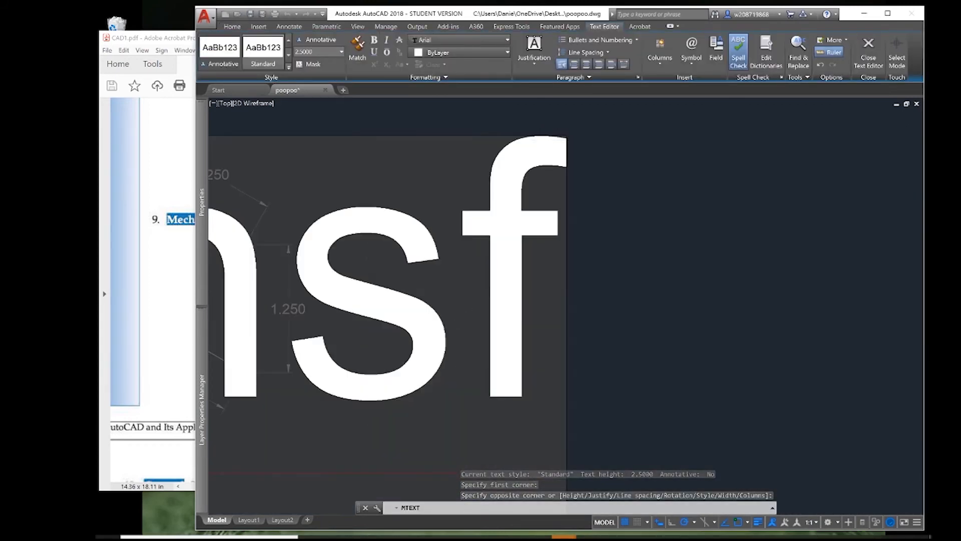
key("Escape")
left_click(574, 279)
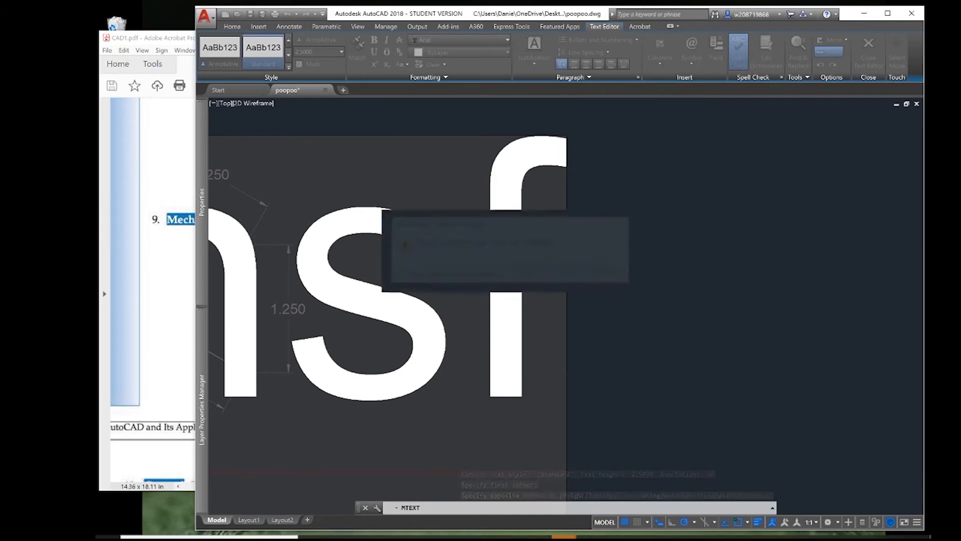
mouse_move(365, 279)
middle_mouse_down()
mouse_move(601, 259)
mouse_move(651, 281)
middle_mouse_up()
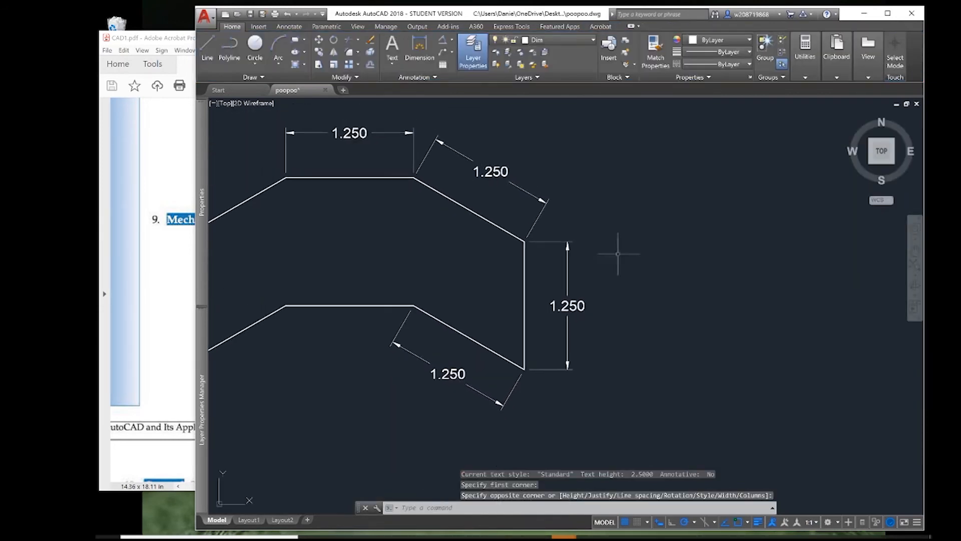
key("Escape")
key("Escape")
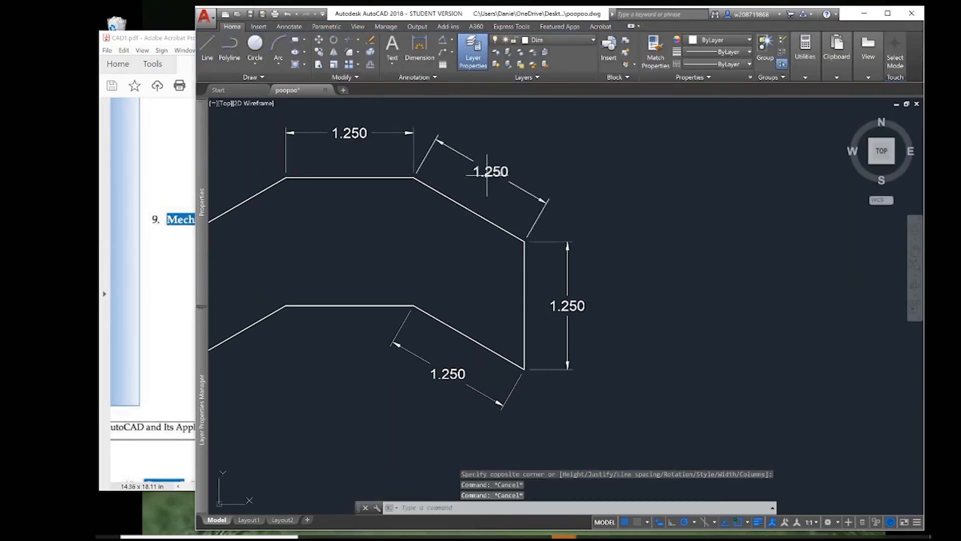
Add the prefix 2X to the dimension texts of the upper-right and lower-right sloped edges.
double_click(491, 174)
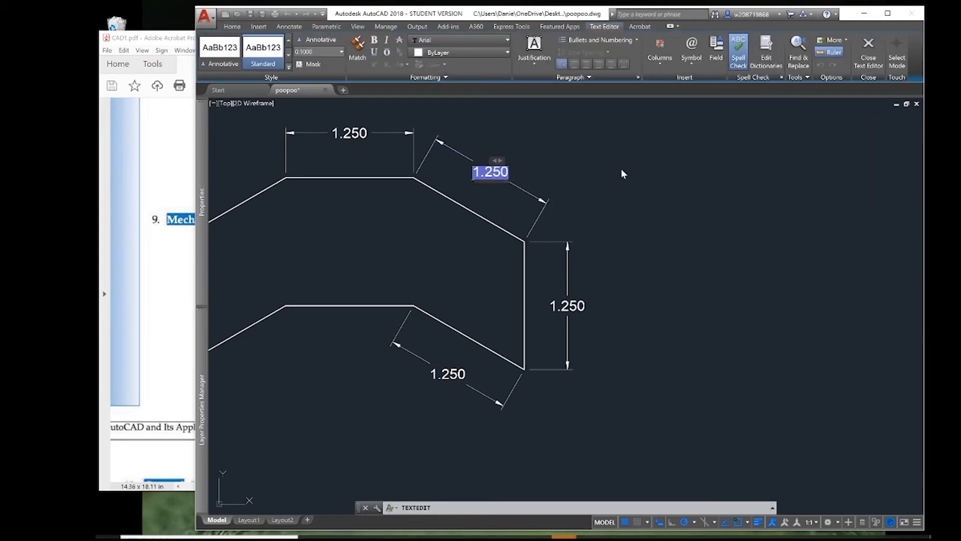
key("Home")
type("2X")
left_click(448, 373)
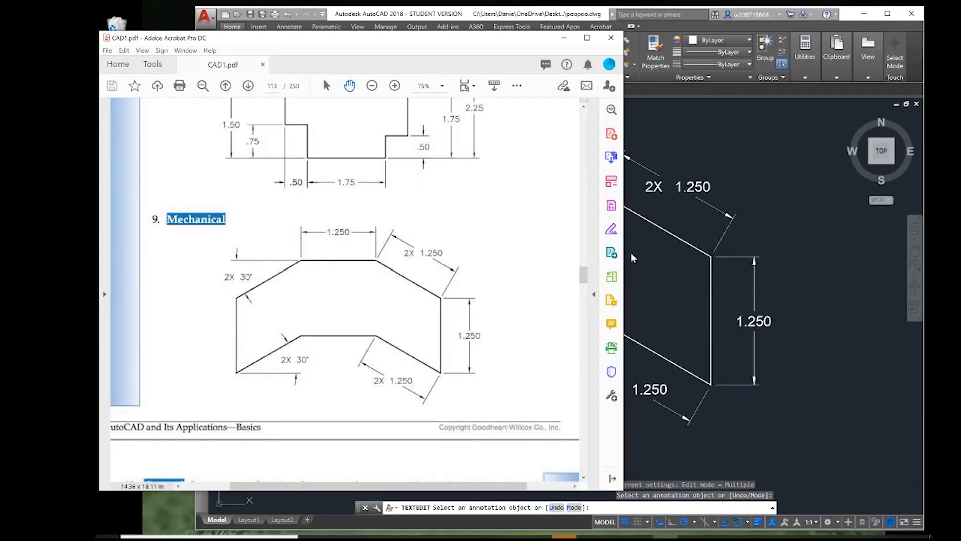
left_click(632, 256)
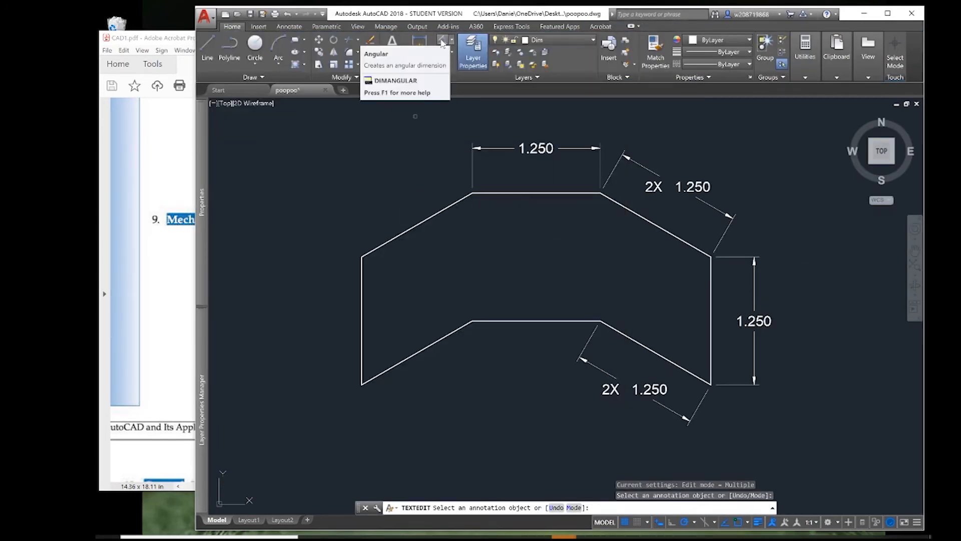
Add an angular dimension between the upper-left sloped edge and the top horizontal edge, placing its arc outside the upper-left slope.
left_click(442, 43)
left_click(452, 43)
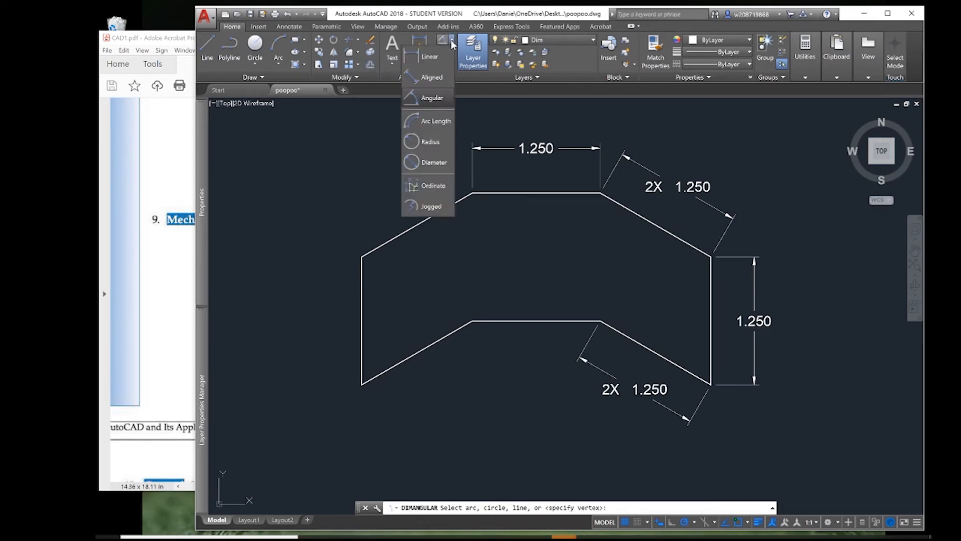
left_click(434, 106)
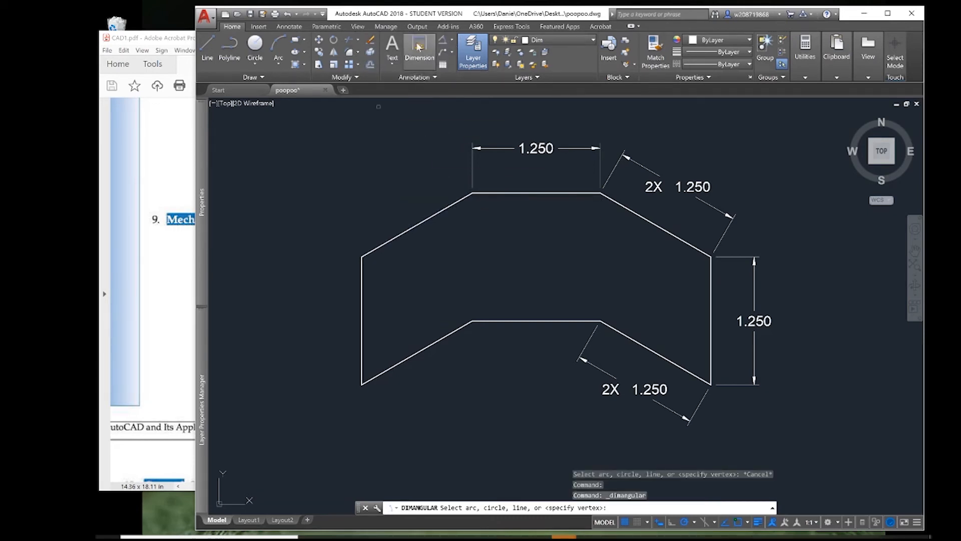
left_click(420, 221)
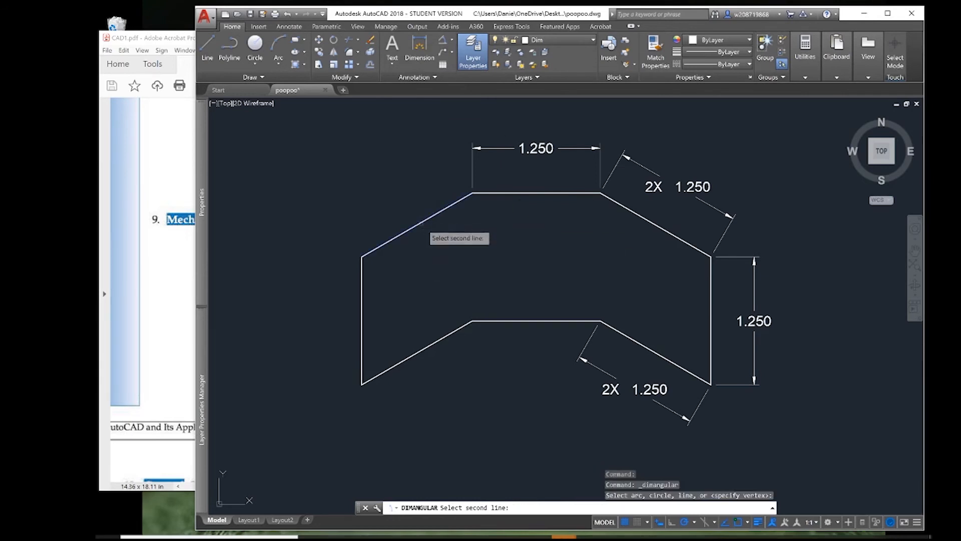
left_click(493, 194)
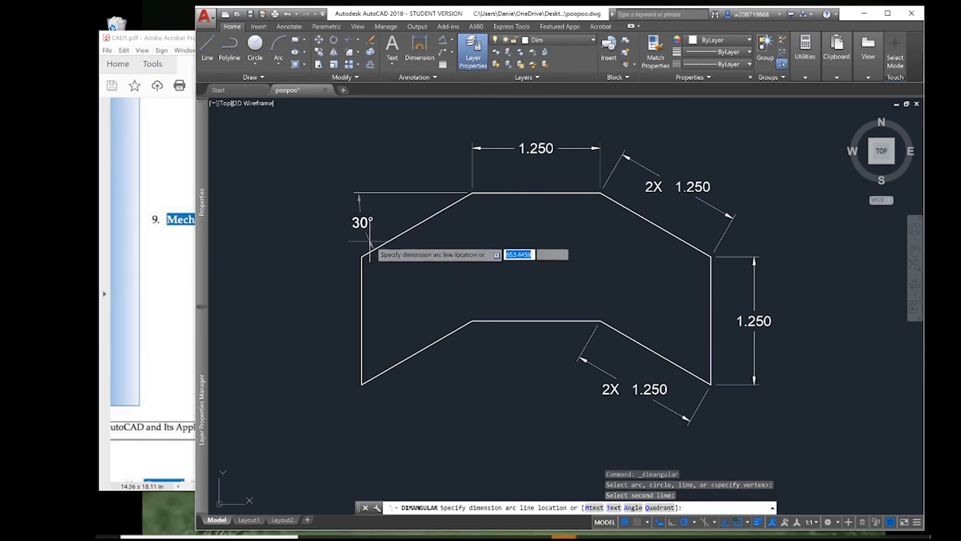
left_click(366, 246)
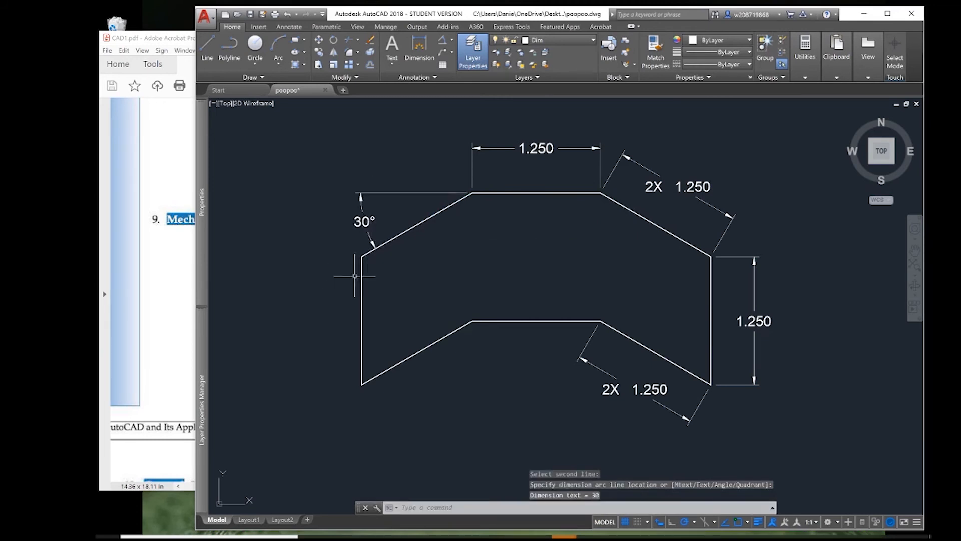
Check the lower angle in CAD1.pdf and draw a horizontal reference line leftward from the outline's lower-left corner.
left_click(171, 284)
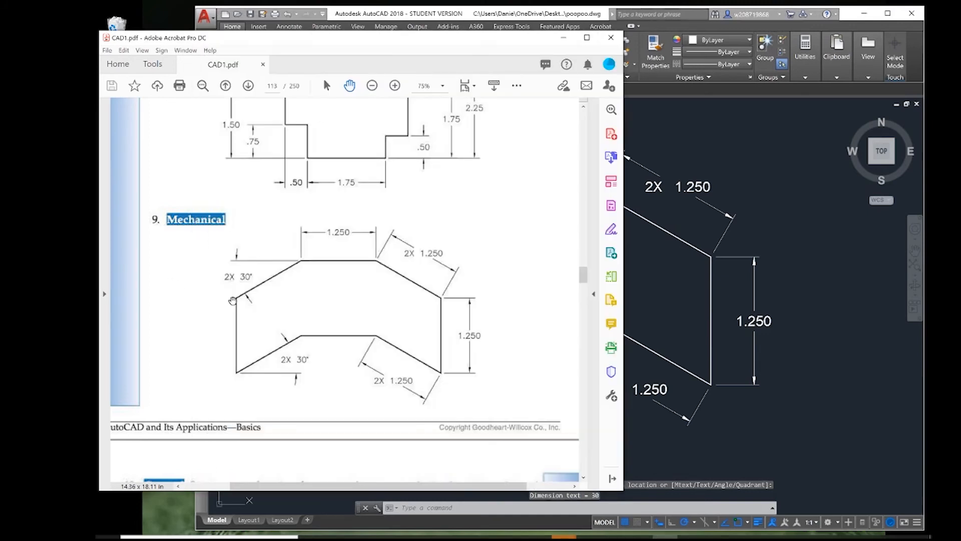
left_click(650, 257)
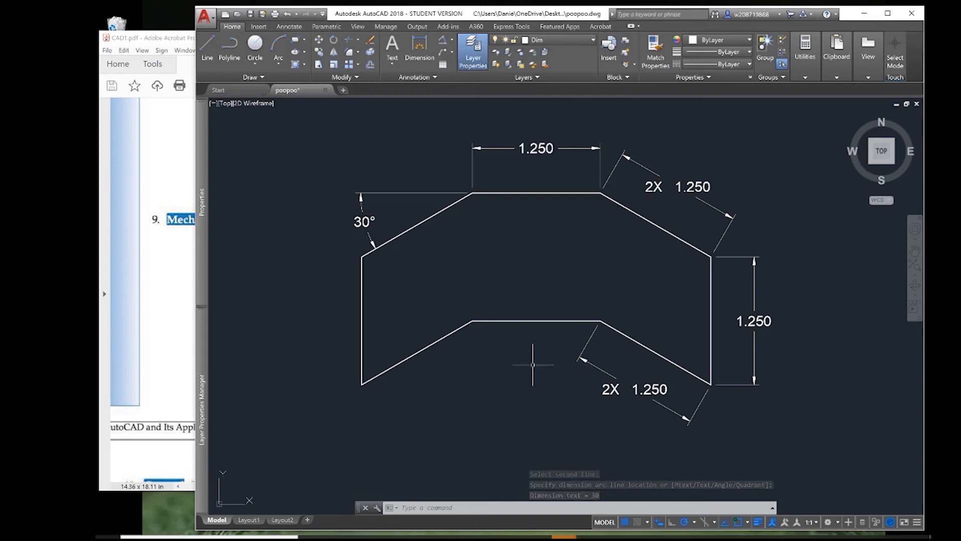
type("l")
key("Return")
left_click(361, 385)
left_click(250, 384)
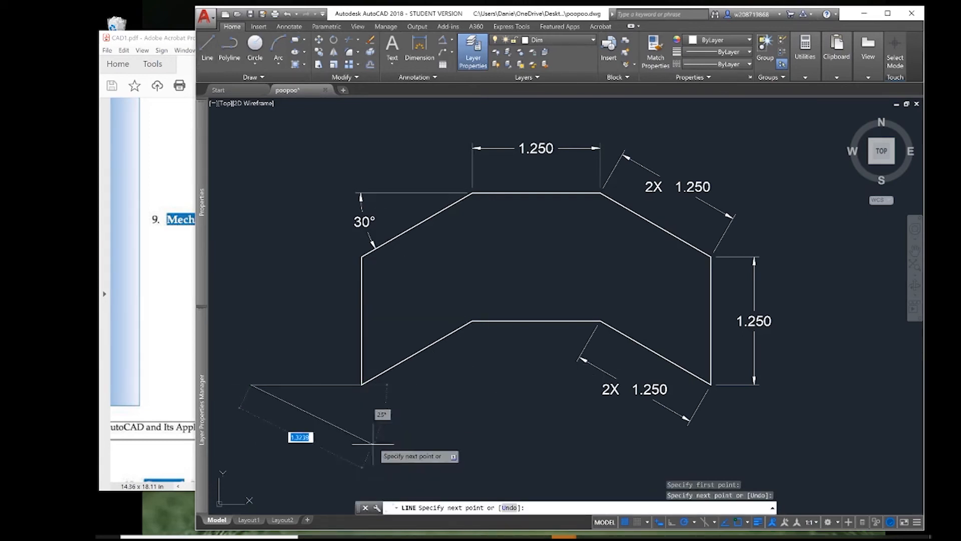
key("Escape")
key("Escape")
left_click(419, 50)
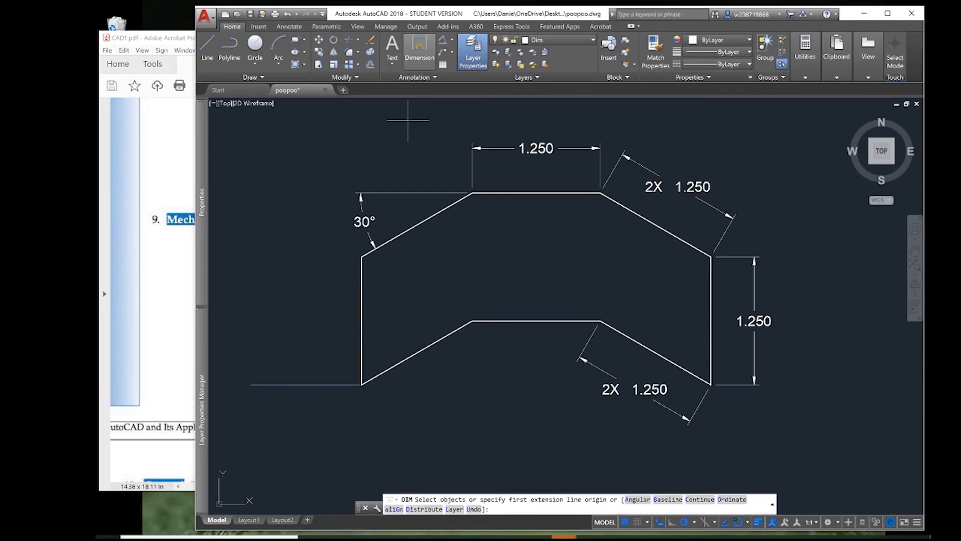
left_click(388, 369)
key("Escape")
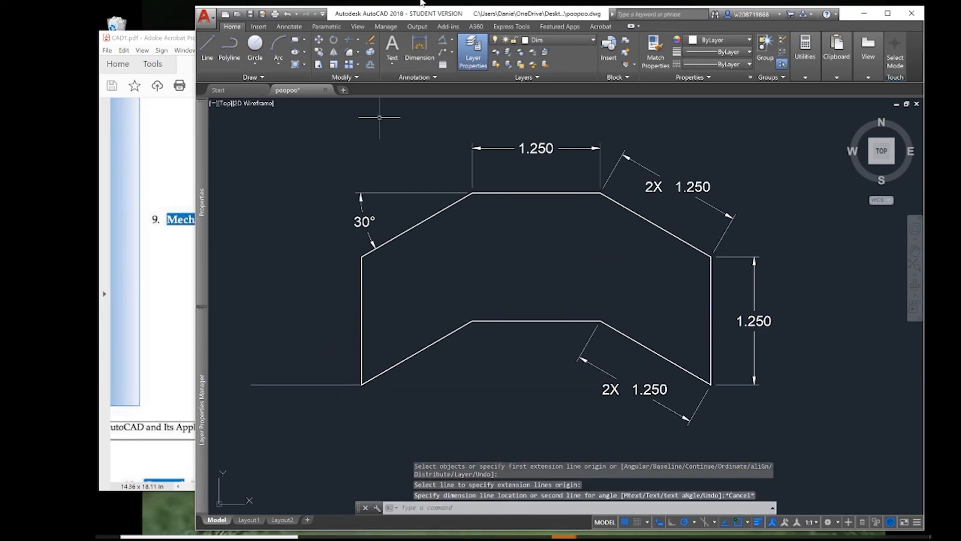
Add an angular dimension between the lower-left sloped edge and the horizontal reference line, placing its arc below the sloped edge's upper end.
left_click(443, 41)
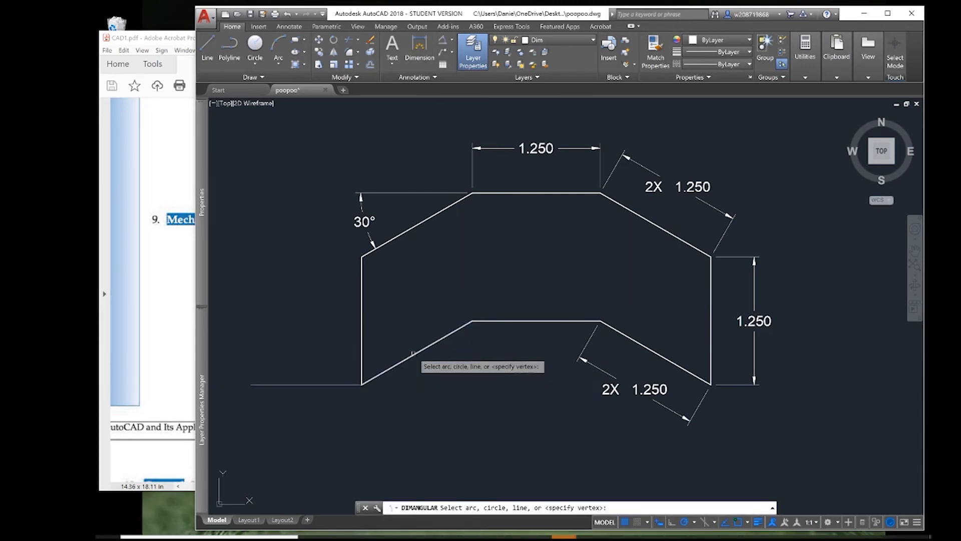
left_click(384, 370)
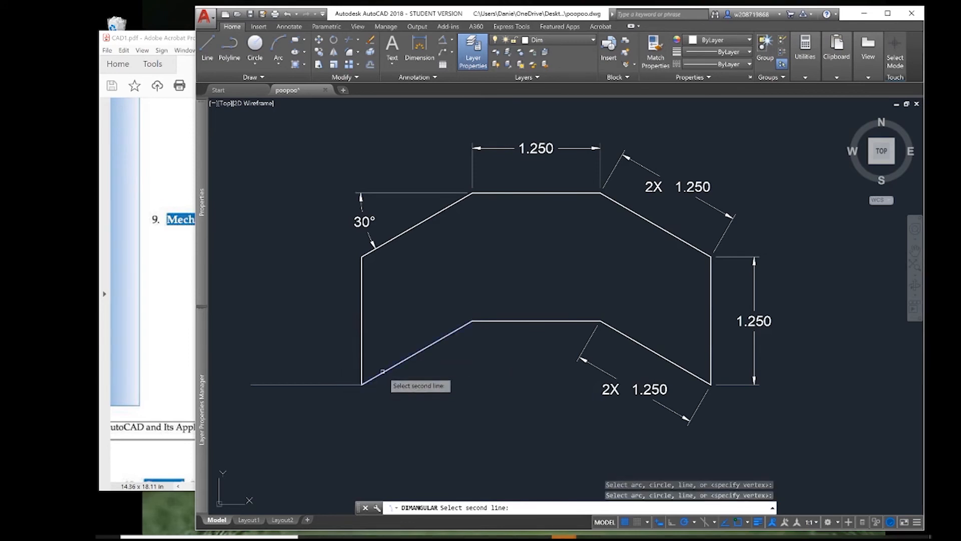
left_click(335, 384)
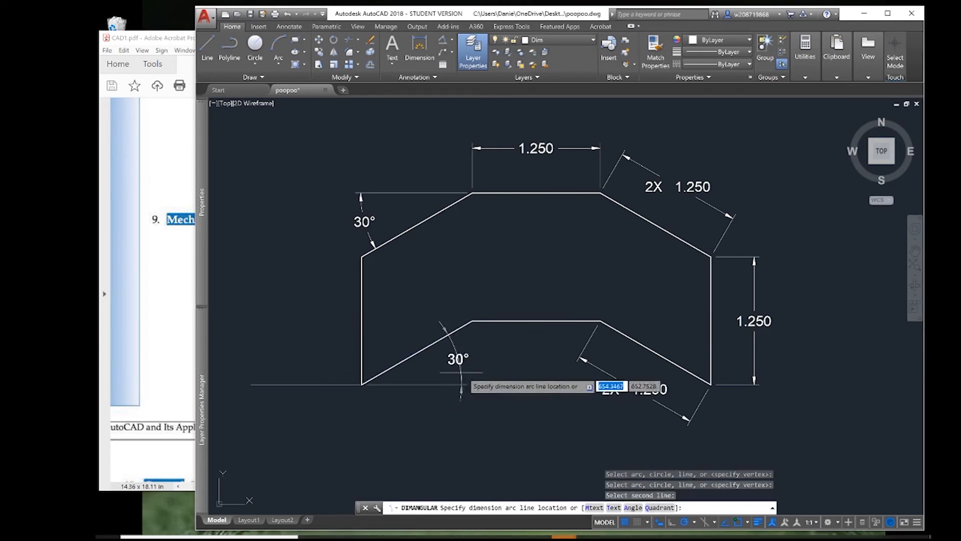
left_click(471, 371)
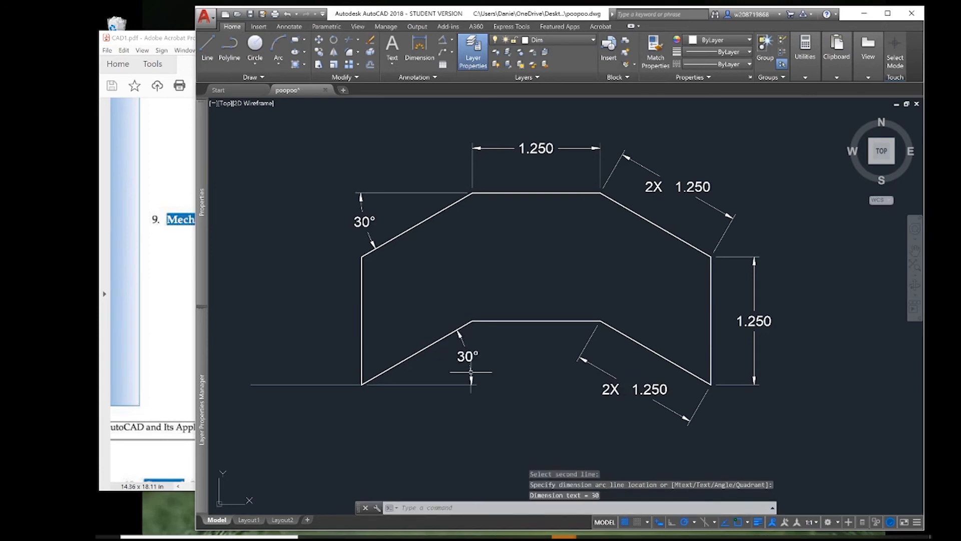
key("Escape")
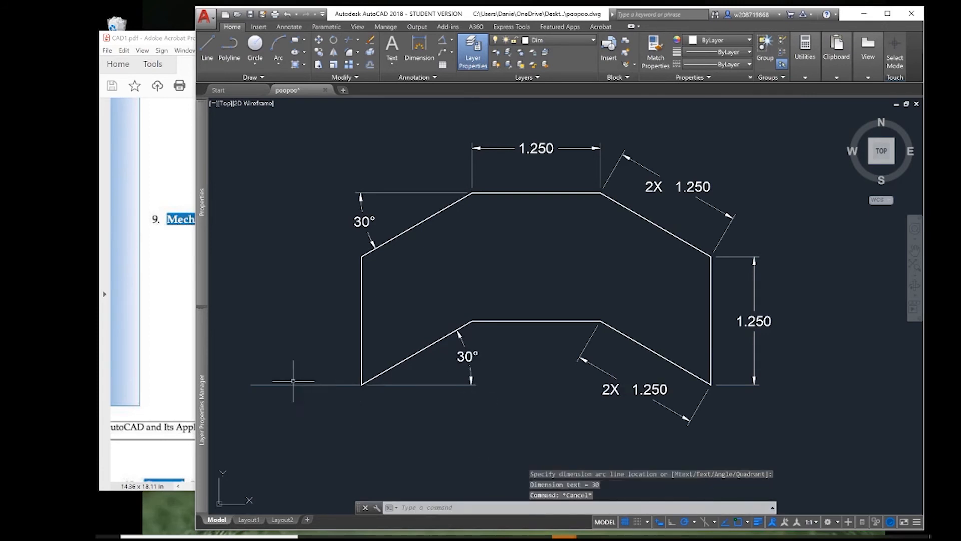
Delete the horizontal reference line at the outline's lower-left corner and check the angle dimensions in CAD1.pdf.
left_click(292, 384)
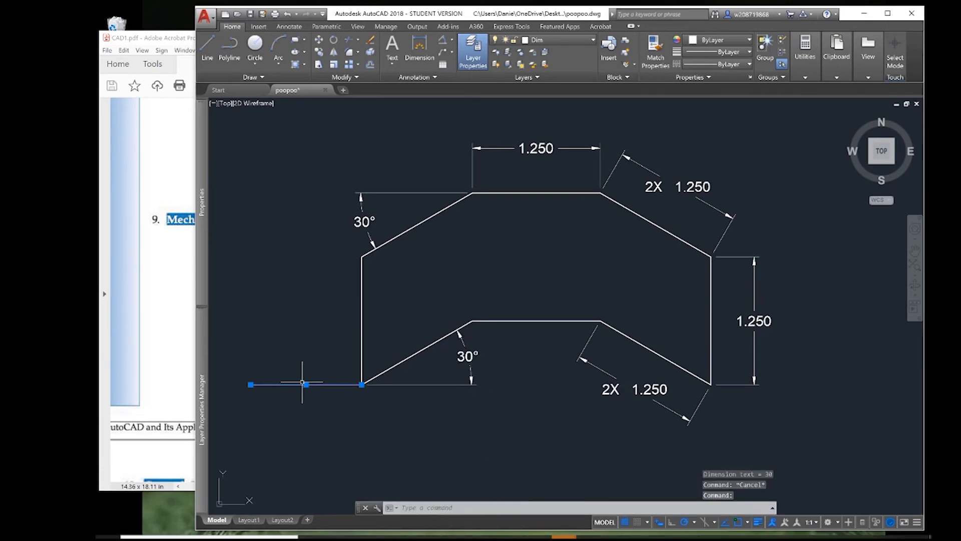
key("Delete")
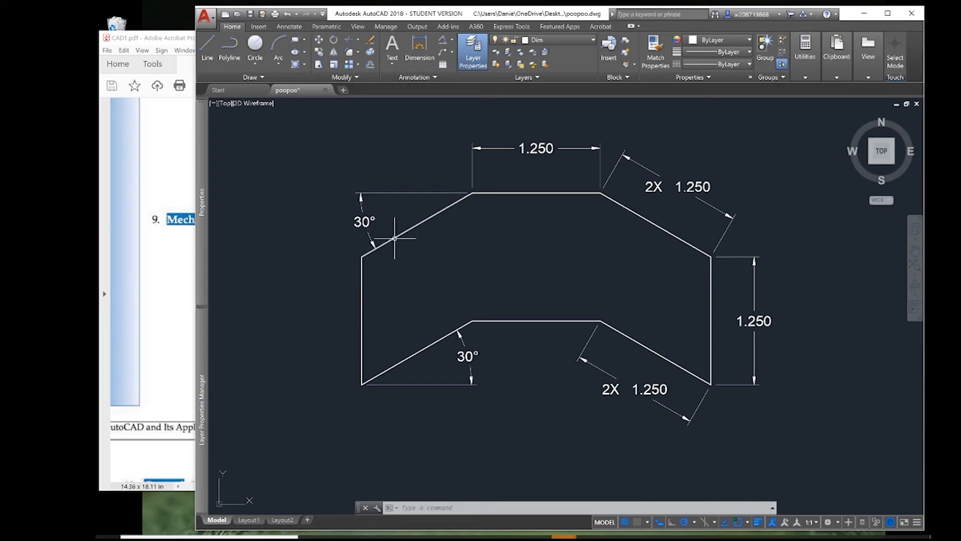
key("alt+Tab")
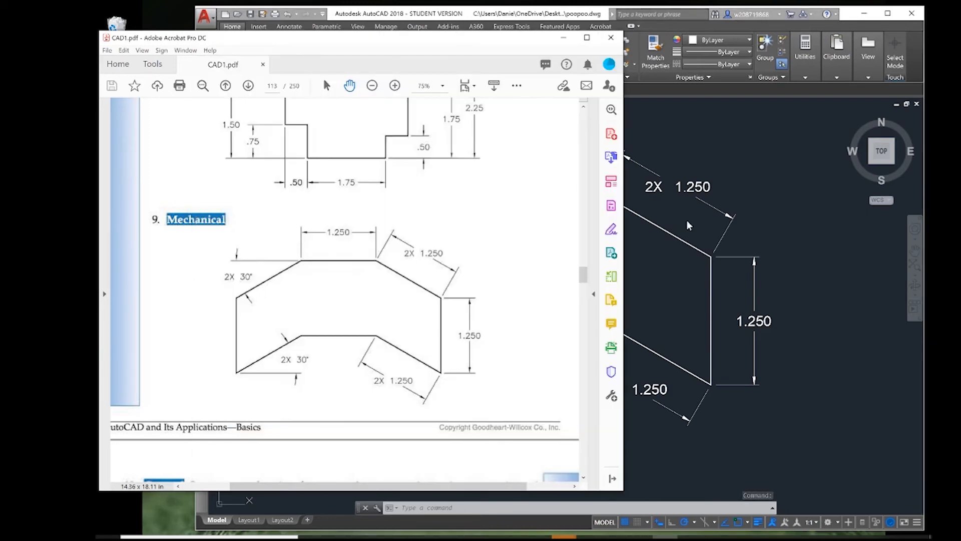
key("alt+Tab")
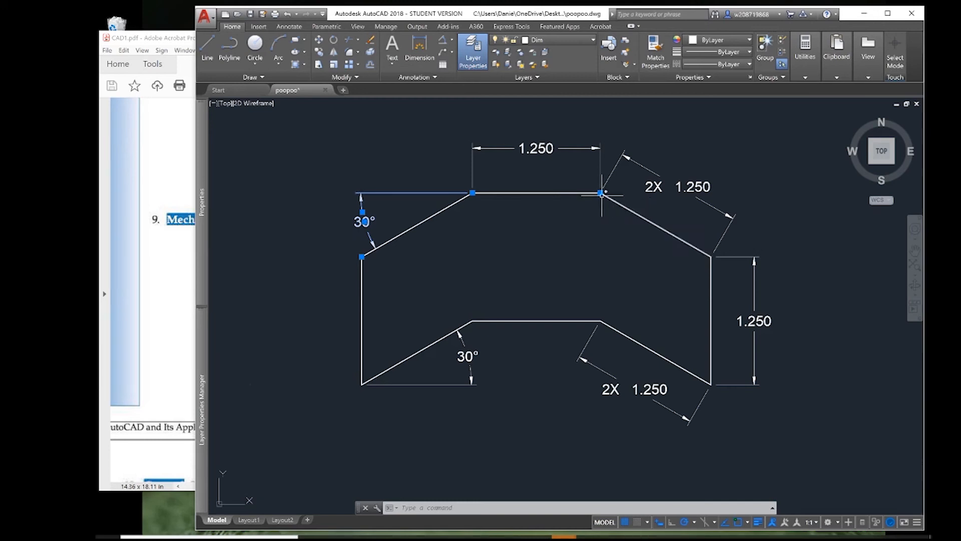
Flip both arrowheads of the upper-left and lower-left angular dimensions so they point inward from outside the angle.
mouse_move(601, 194)
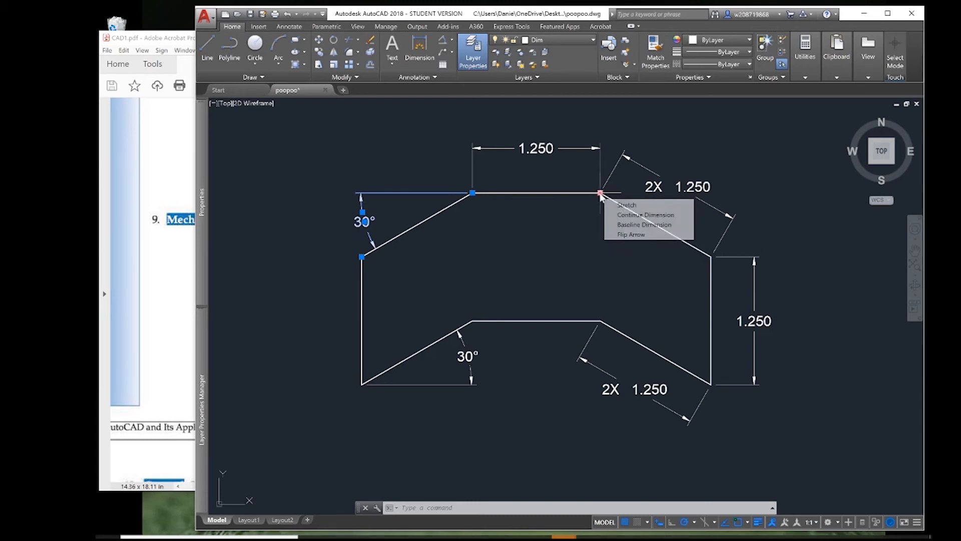
left_click(629, 235)
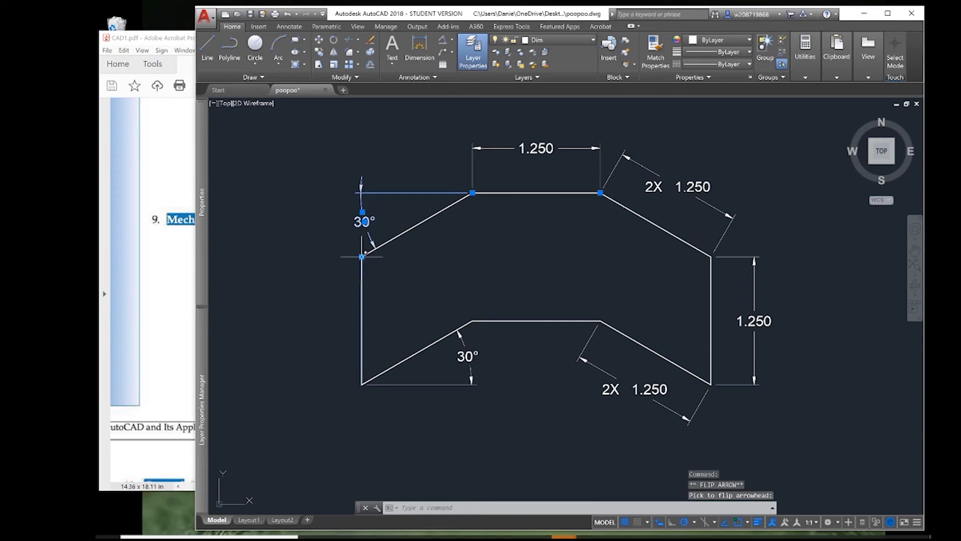
mouse_move(361, 256)
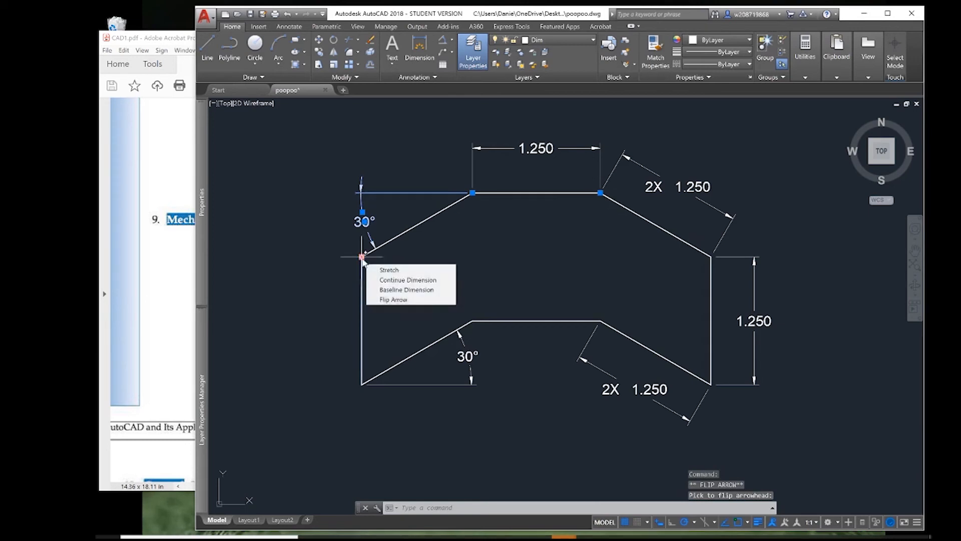
left_click(388, 299)
left_click(466, 356)
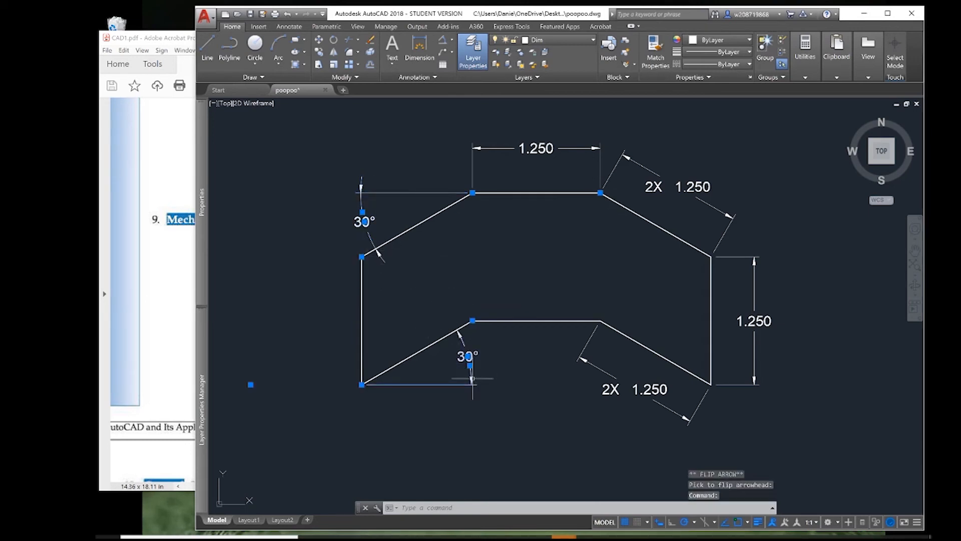
mouse_move(472, 320)
left_click(500, 361)
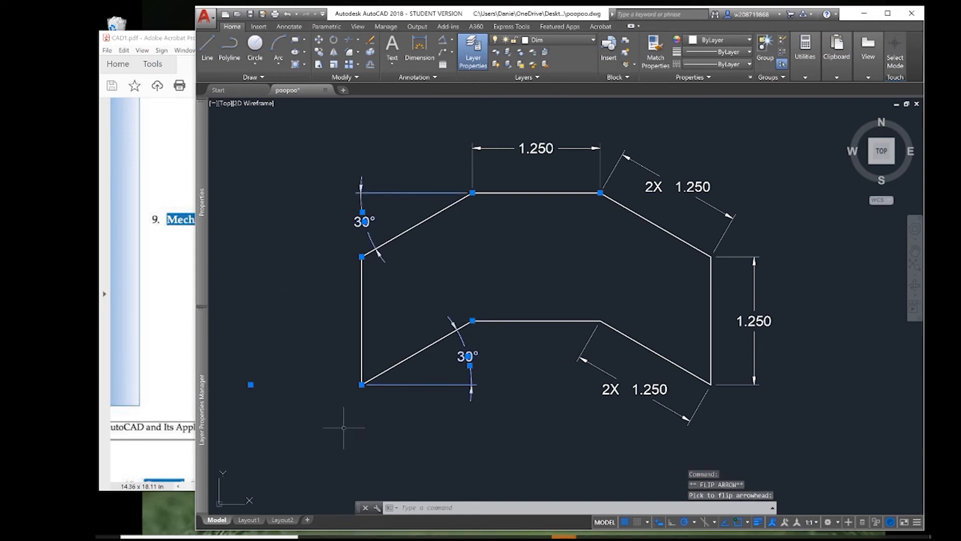
key("Escape")
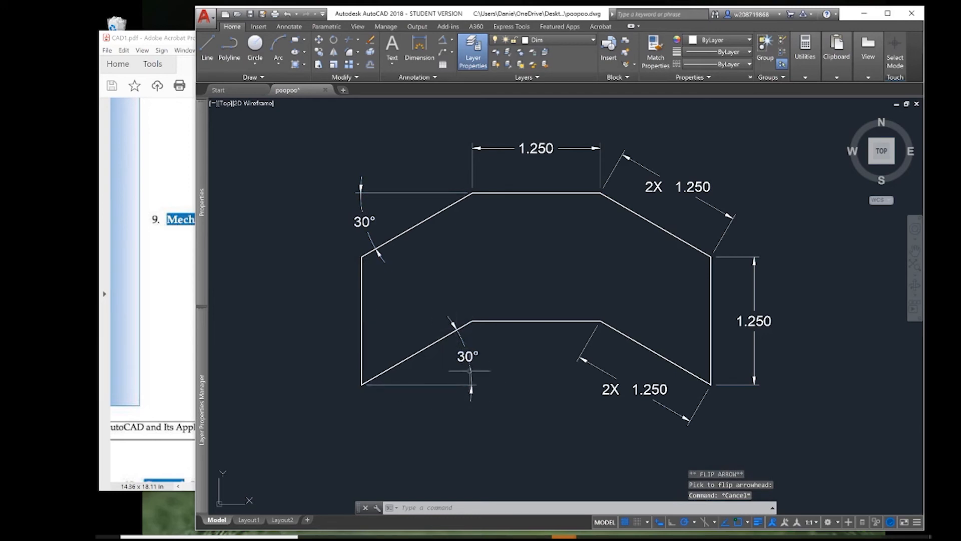
Compare the angles with CAD1.pdf and explode the upper-left and lower-left angular dimensions.
left_click(146, 322)
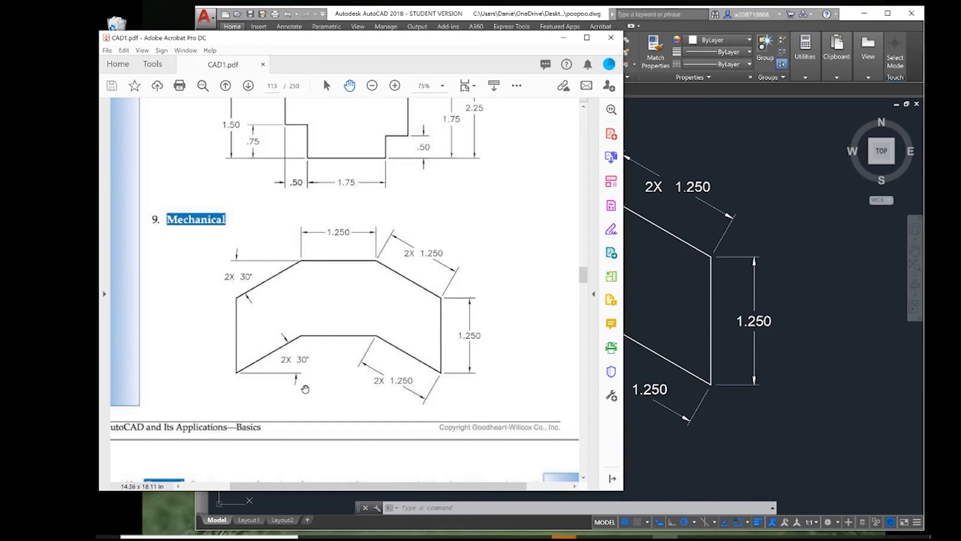
left_click(676, 294)
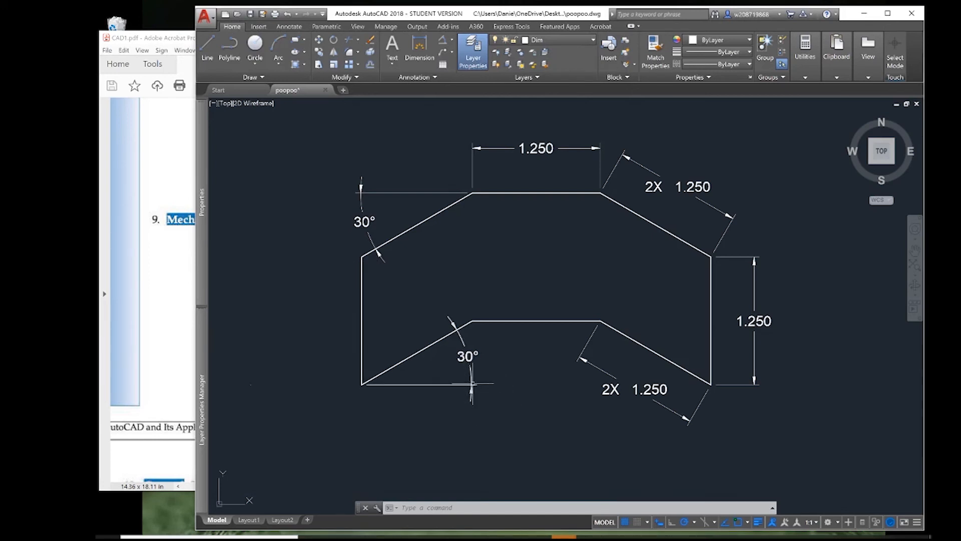
left_click(472, 384)
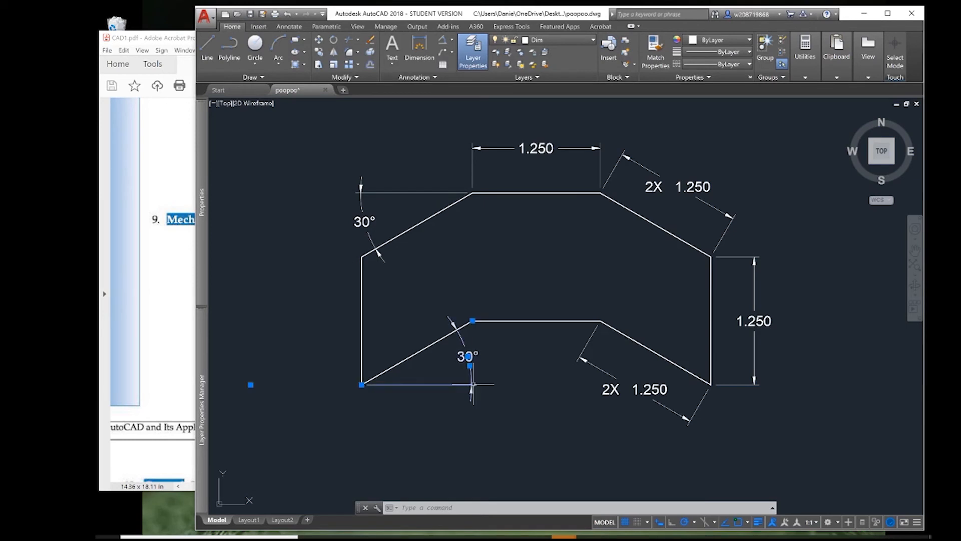
left_click(364, 220)
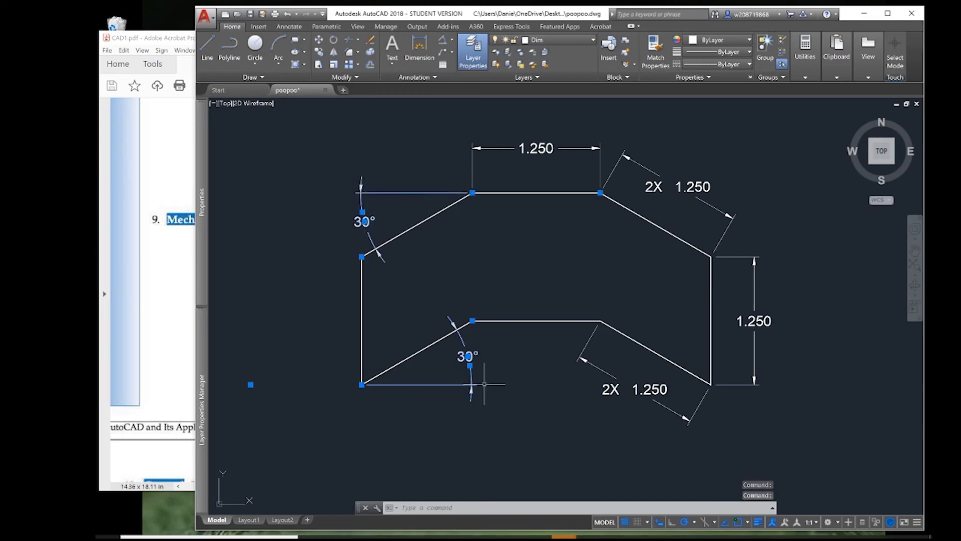
type("x")
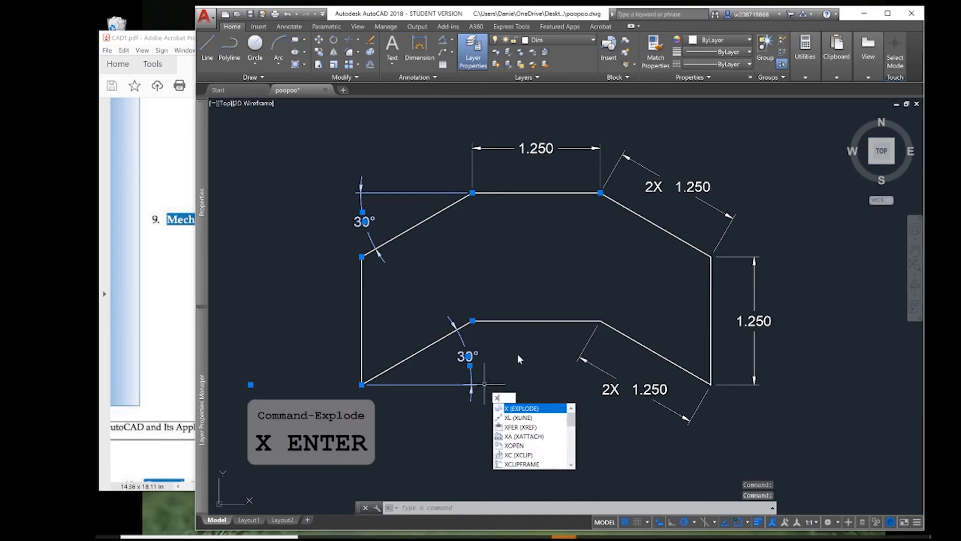
key("Return")
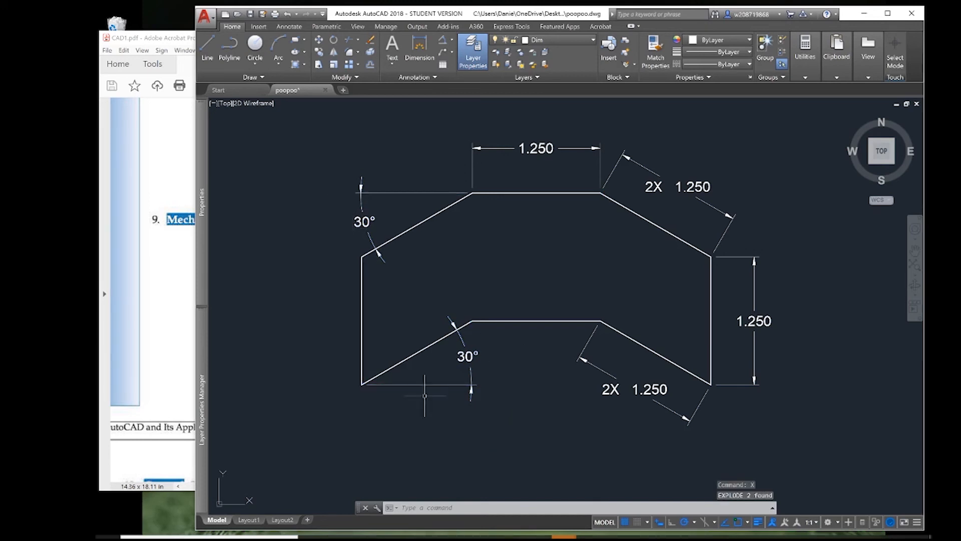
left_click(579, 357)
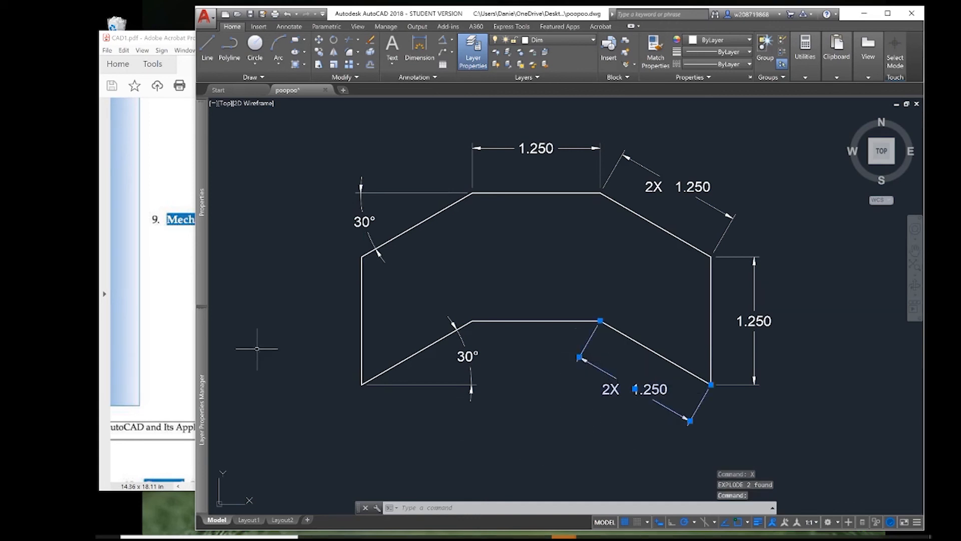
key("Escape")
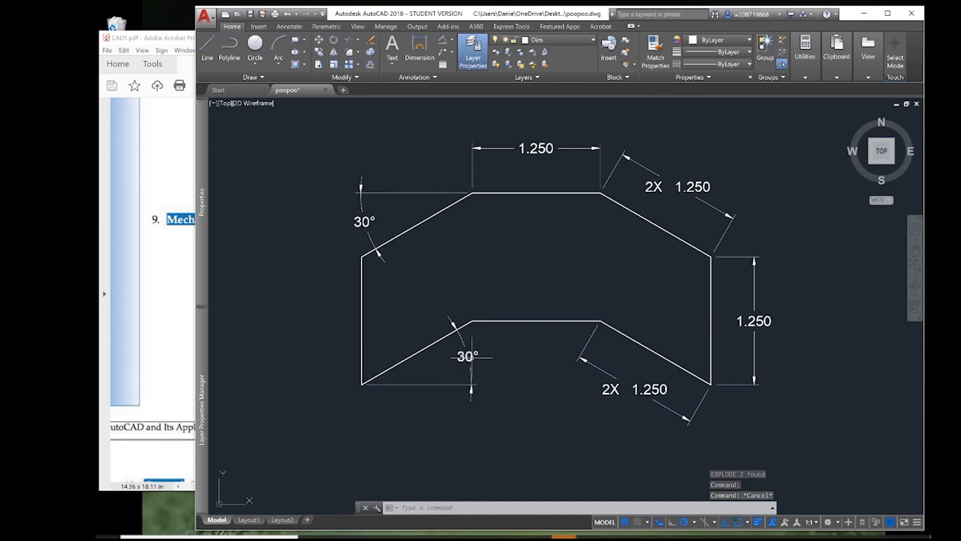
left_click(460, 340)
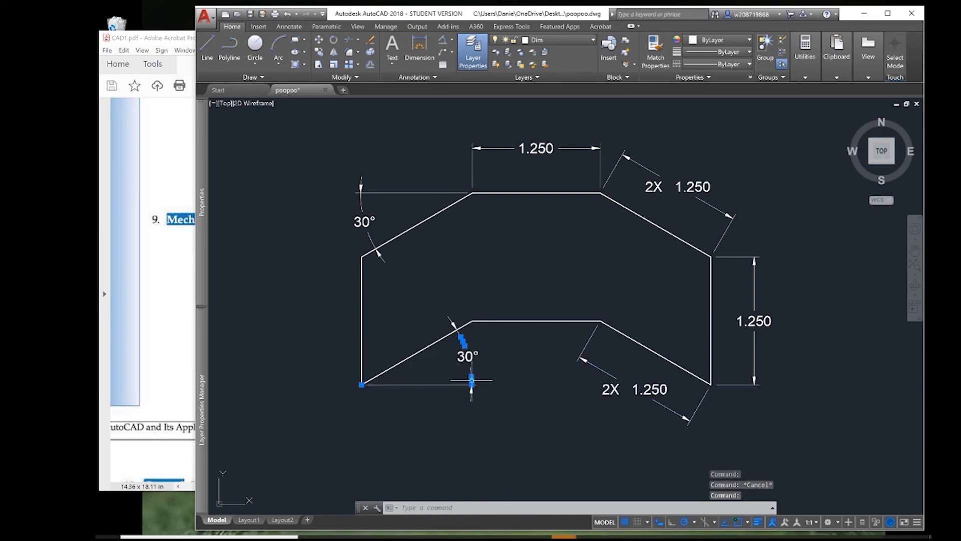
left_click(470, 384)
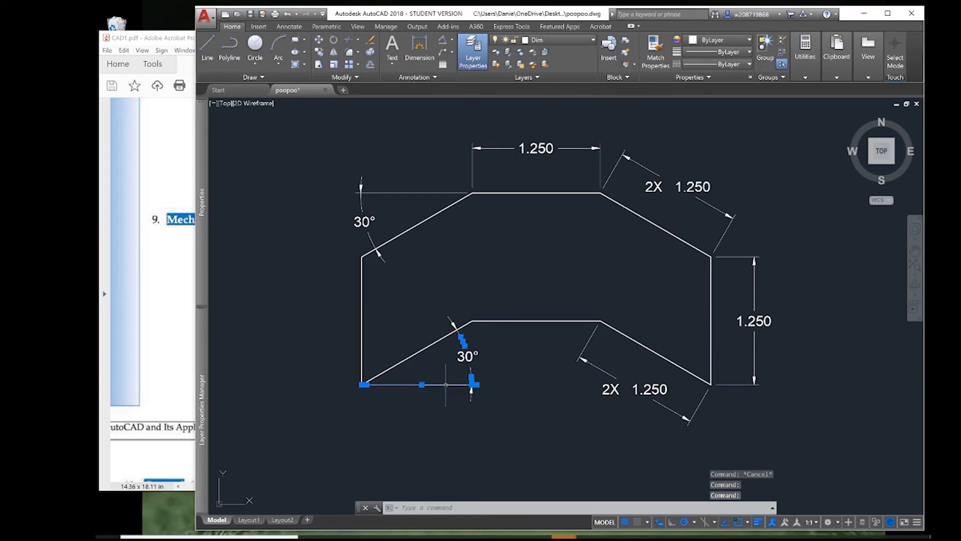
key("Escape")
Delete the two arc segments above and below the text of the exploded lower-left angle dimension.
left_click(466, 344)
left_click(455, 336)
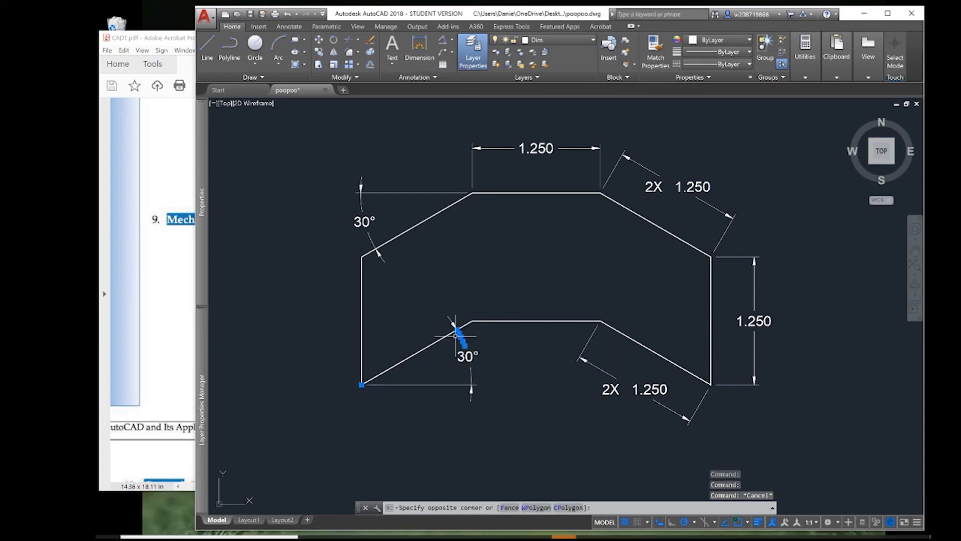
key("Delete")
left_click(474, 375)
left_click(468, 379)
key("Delete")
Delete the two arc segments above and below the text of the exploded upper-left angle dimension.
left_click(375, 237)
left_click(367, 242)
key("Delete")
left_click(365, 206)
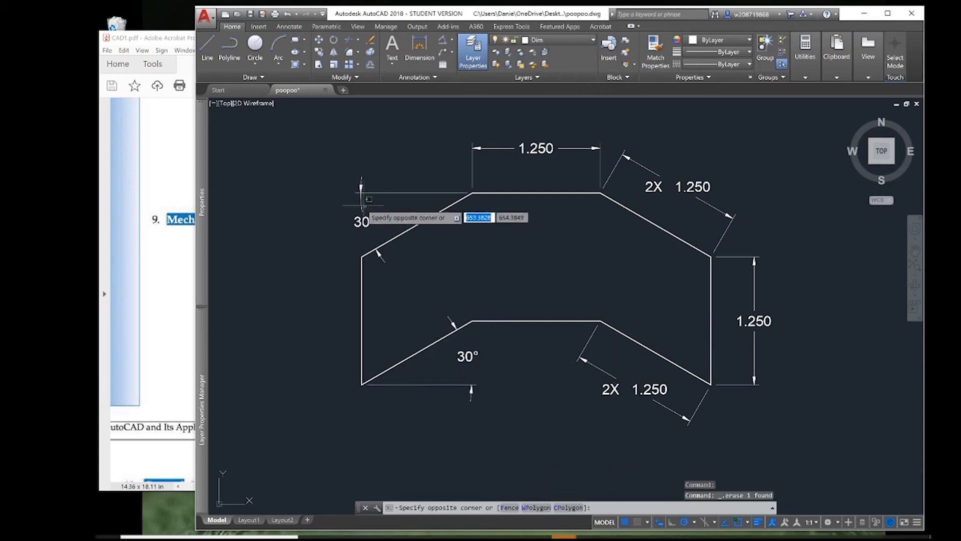
left_click(359, 202)
key("Delete")
Compare the dimensioned drawing with the problem 9 figure in CAD1.pdf.
mouse_move(527, 437)
middle_mouse_down()
mouse_move(483, 345)
mouse_move(474, 449)
middle_mouse_up()
left_click(121, 236)
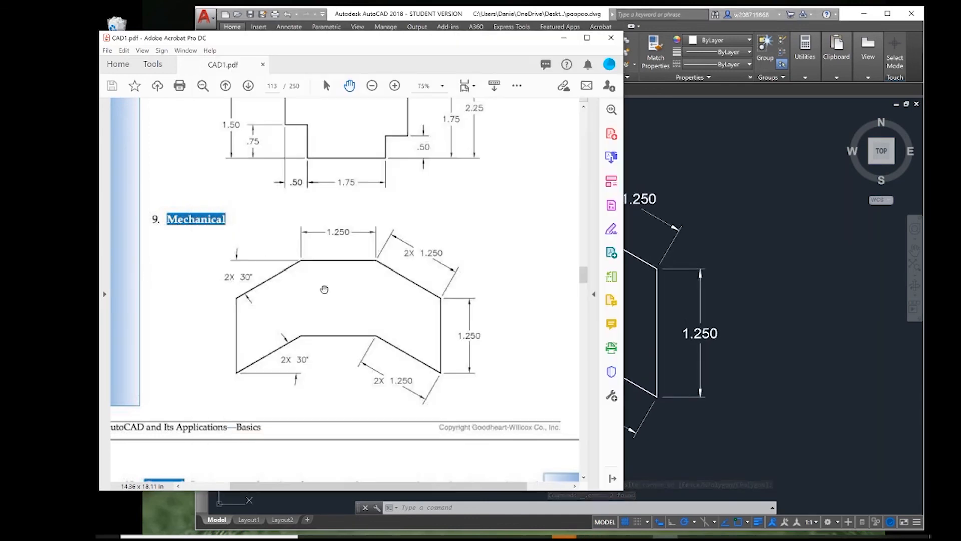
left_click(766, 322)
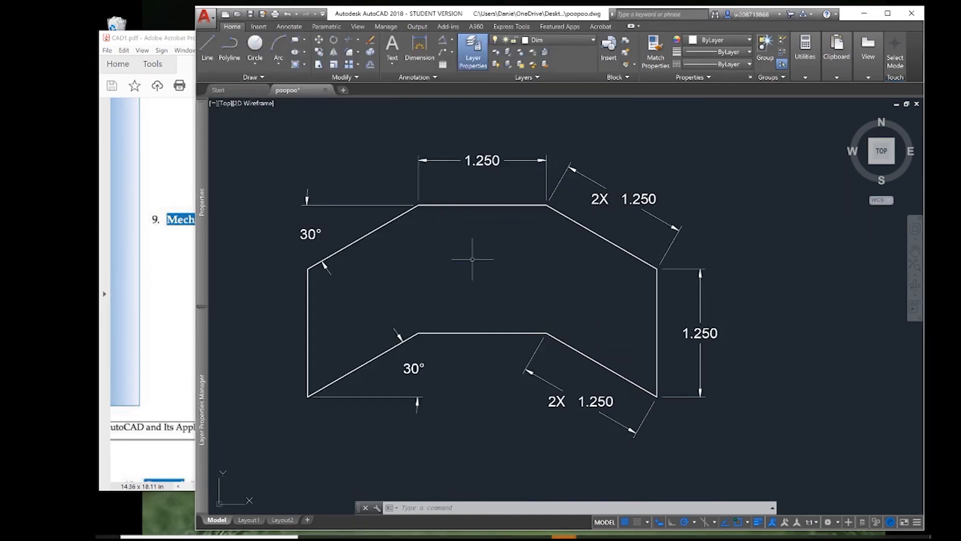
Open the Standard text style's settings from the text options of the ISO-25 dimension style.
type("d")
key("Return")
left_click(667, 248)
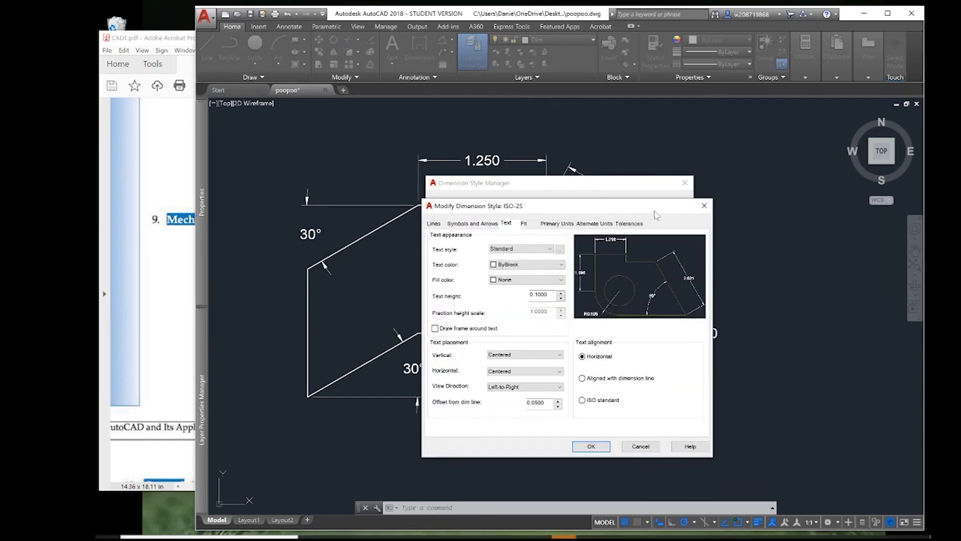
left_click(560, 249)
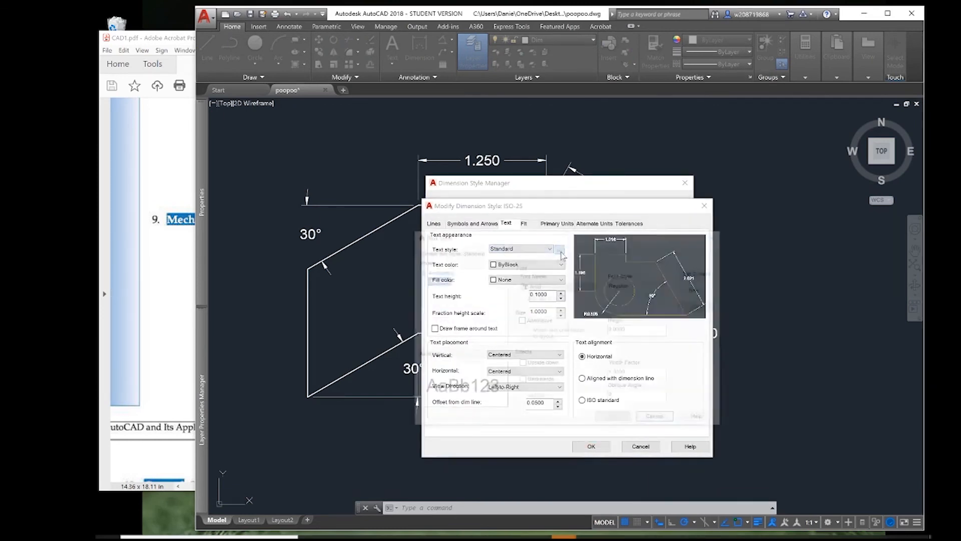
Try the fonts Bahnschrift SemiLight, Calibri Light, CountryBlueprint and Courier New CYR on the Standard text style.
left_click(592, 288)
scroll(585, 334, "down", 4)
left_click(581, 328)
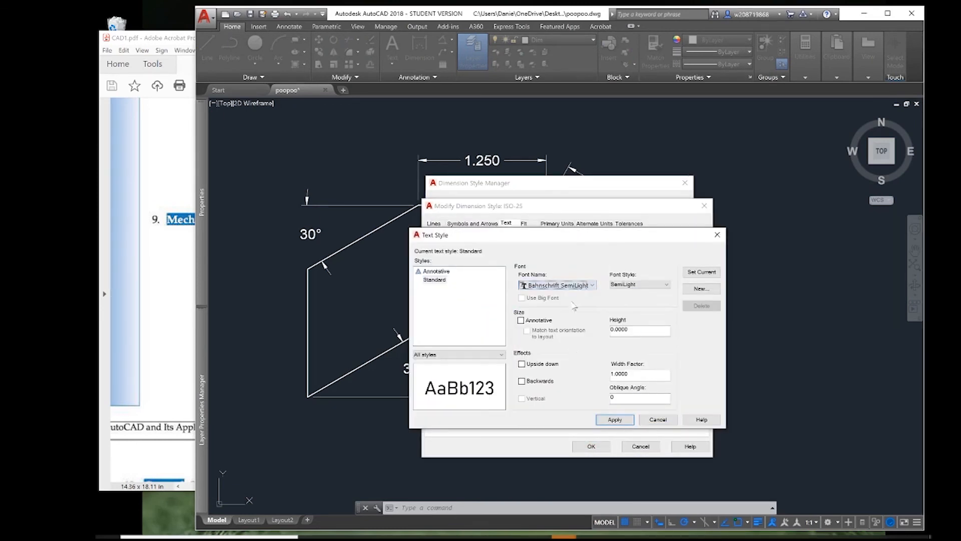
left_click(575, 286)
left_click(570, 385)
left_click(586, 285)
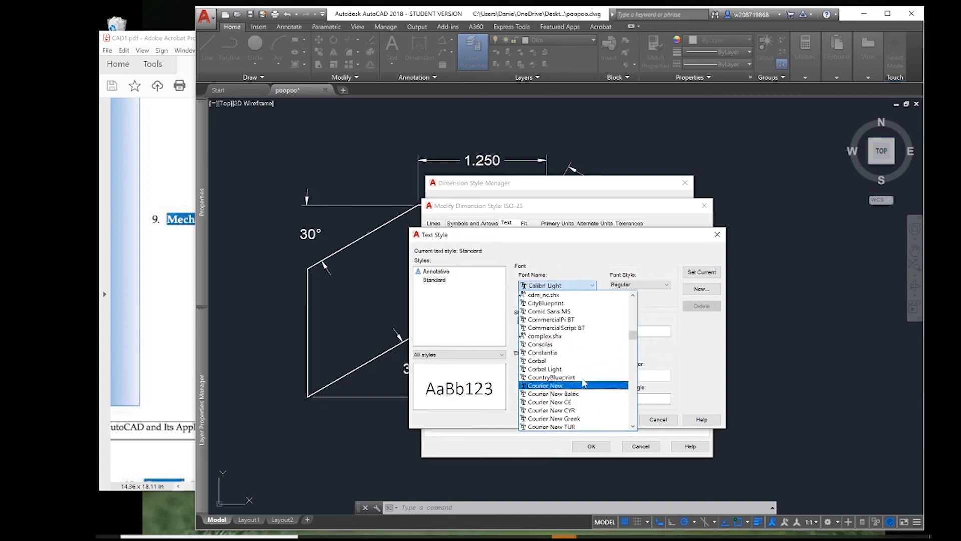
left_click(581, 380)
scroll(592, 358, "down", 2)
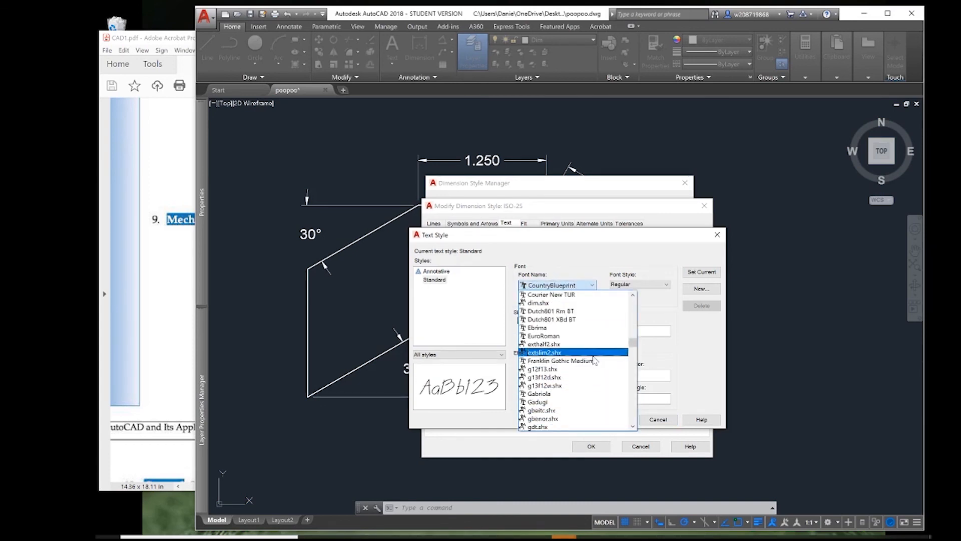
scroll(593, 355, "up", 2)
left_click(584, 328)
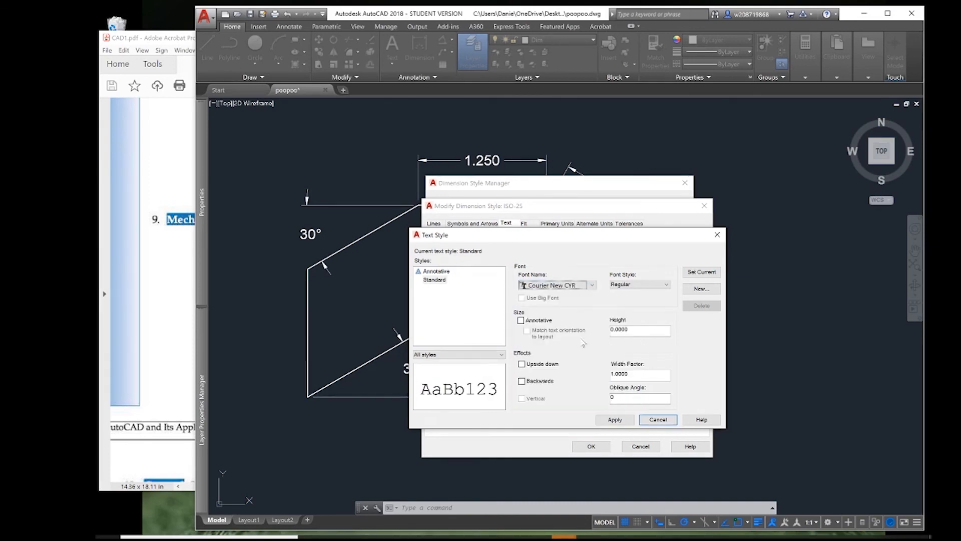
Set the font of the Standard text style to Comic Sans MS.
left_click(592, 285)
scroll(595, 364, "up", 1)
scroll(596, 364, "up", 2)
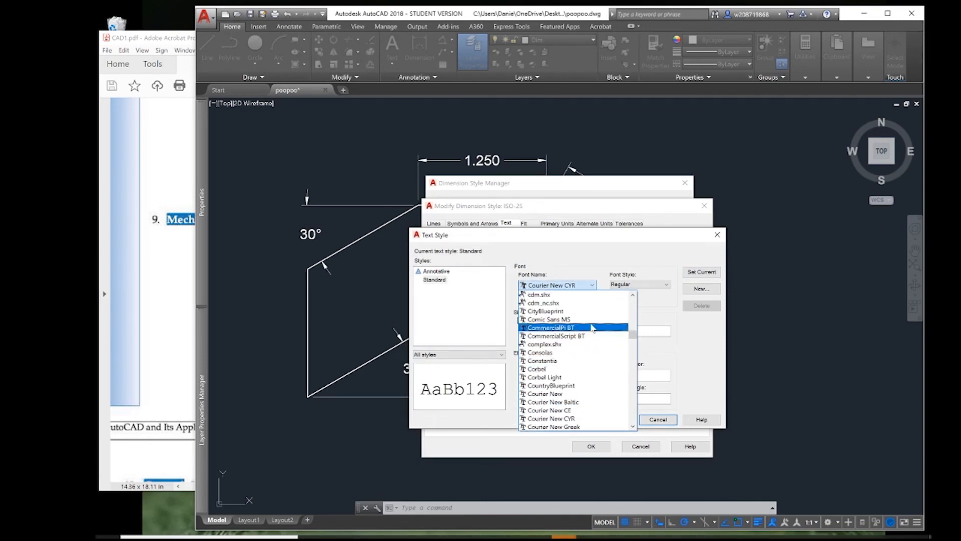
left_click(590, 319)
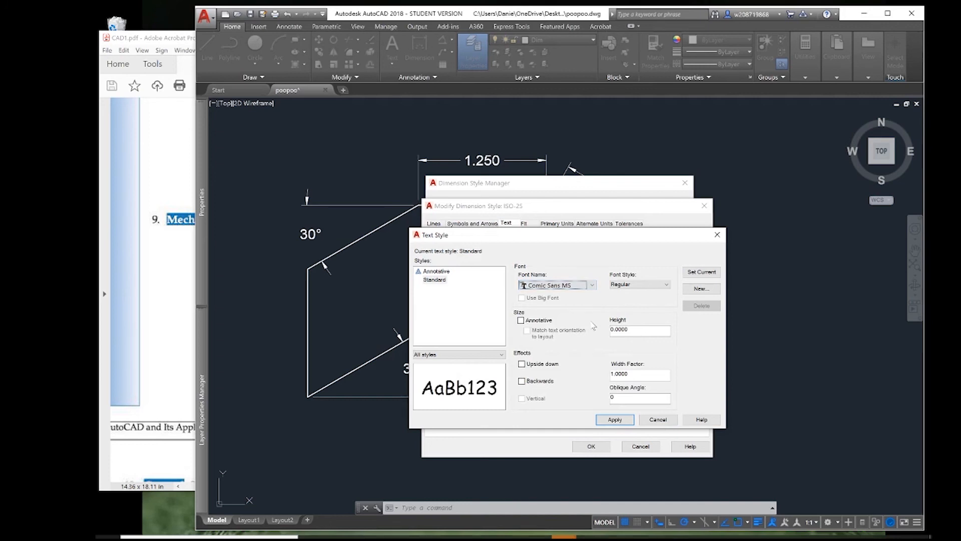
Try the Upside down and Backwards effects on the Standard text style and switch both off again.
left_click(528, 366)
left_click(527, 365)
left_click(522, 364)
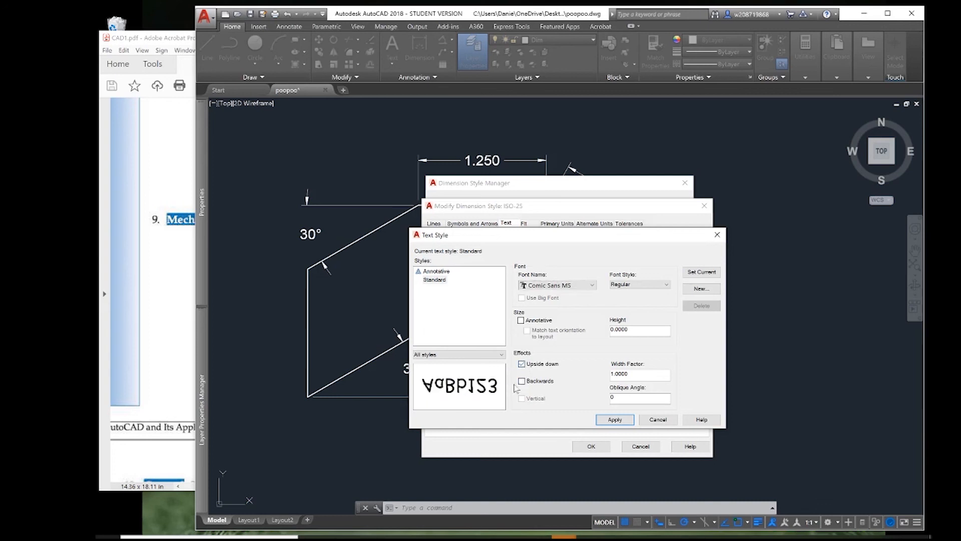
left_click(522, 381)
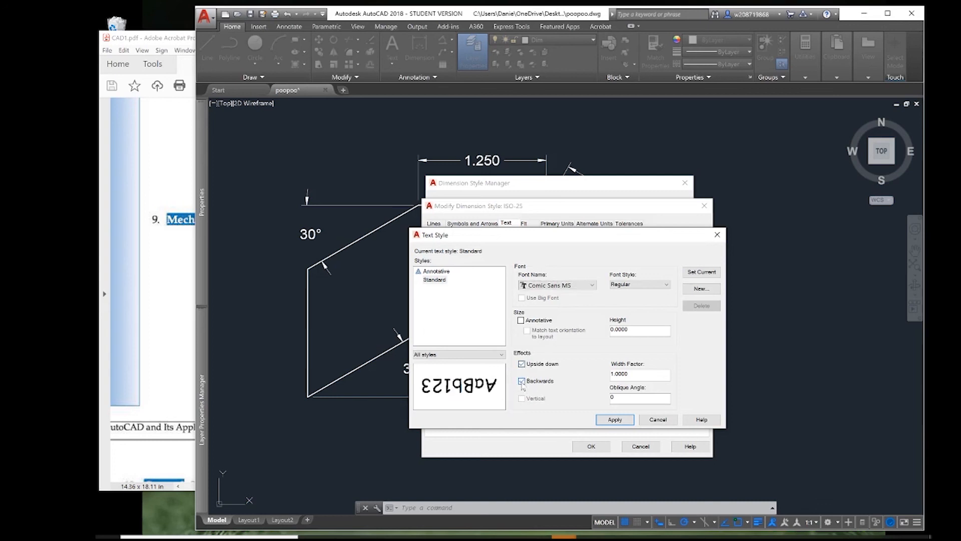
left_click(521, 382)
left_click(522, 364)
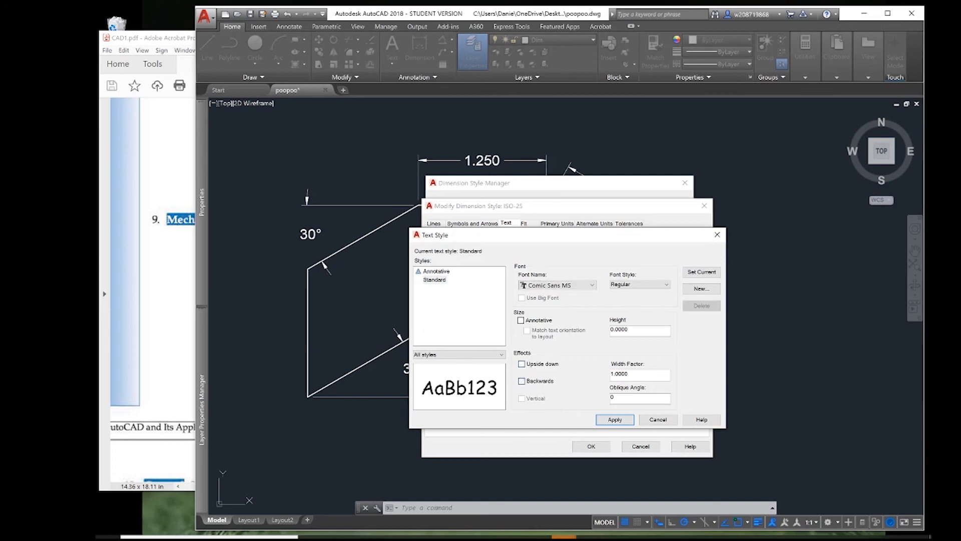
Apply the changes to the Standard text style and leave the ISO-25 dimension style settings without modifying them.
left_click(614, 421)
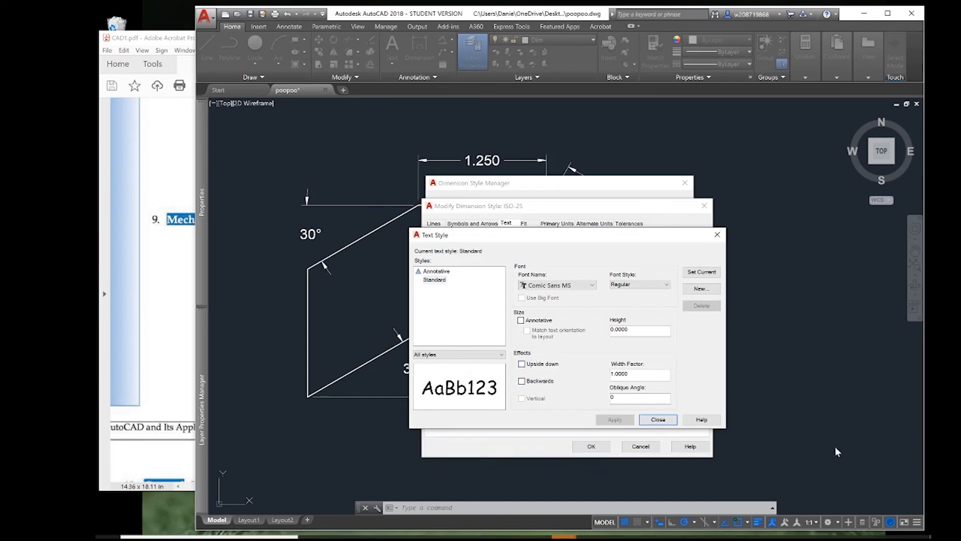
left_click(674, 422)
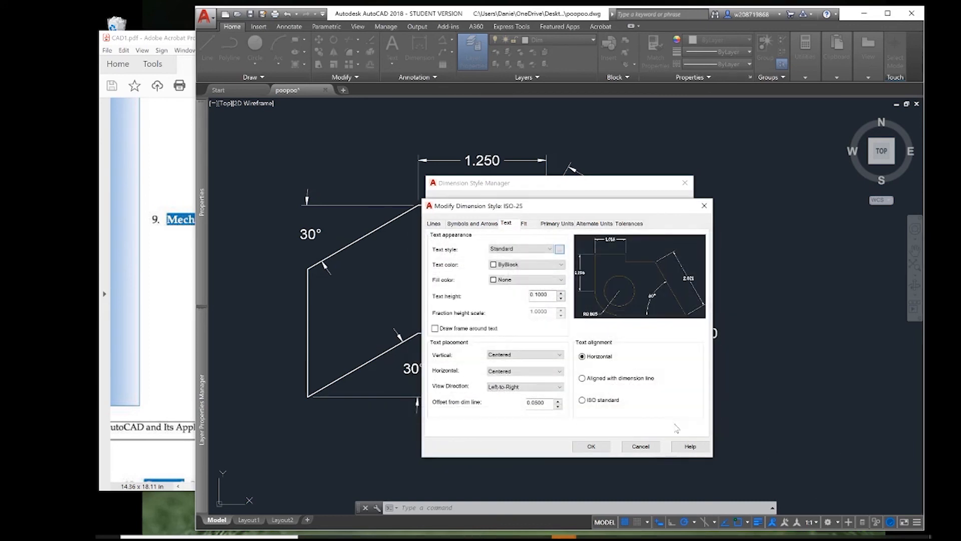
left_click(643, 448)
left_click(622, 354)
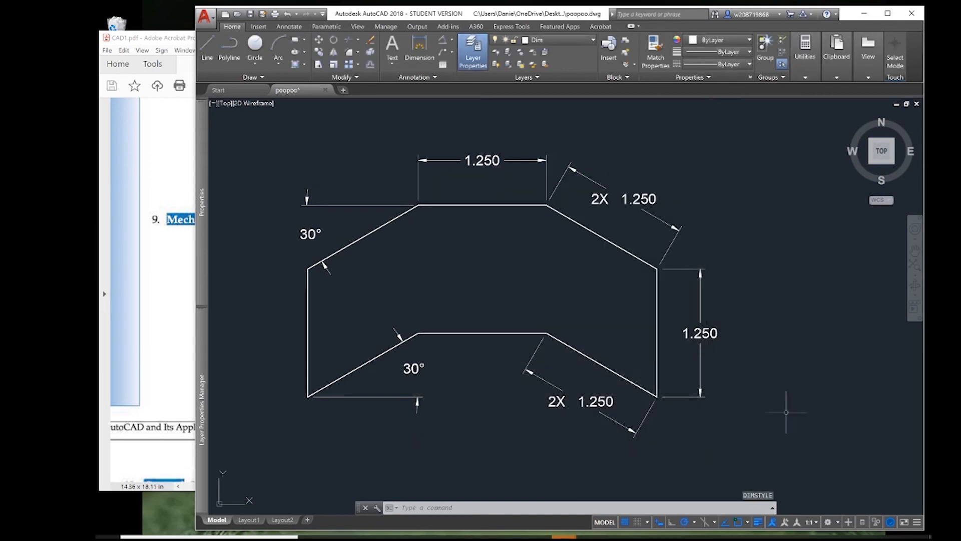